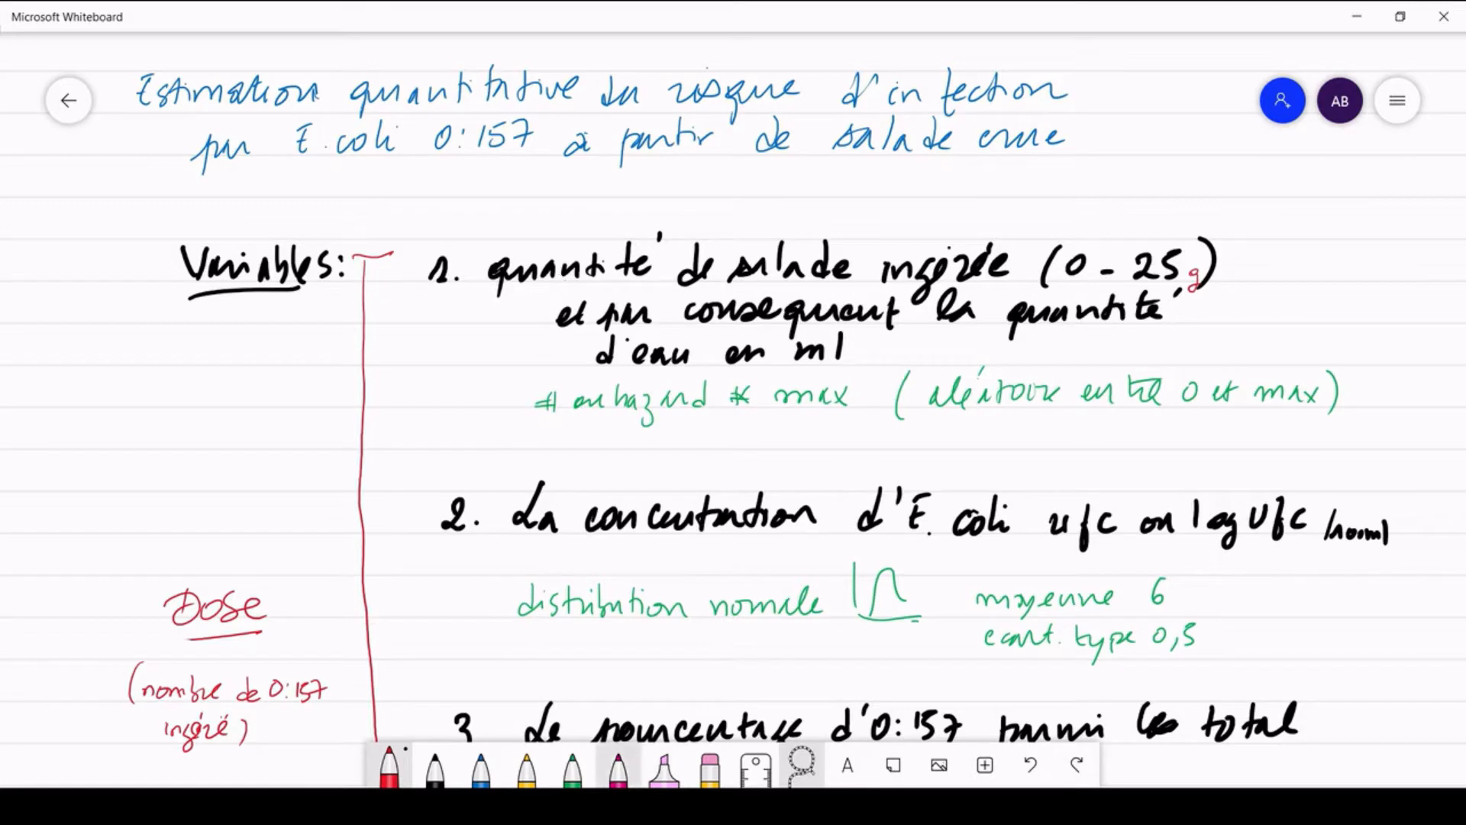
Step: Read the whiteboard notes on the dose variables, from ingested salad quantity through to the Beta-Poisson model data
key("alt+Tab")
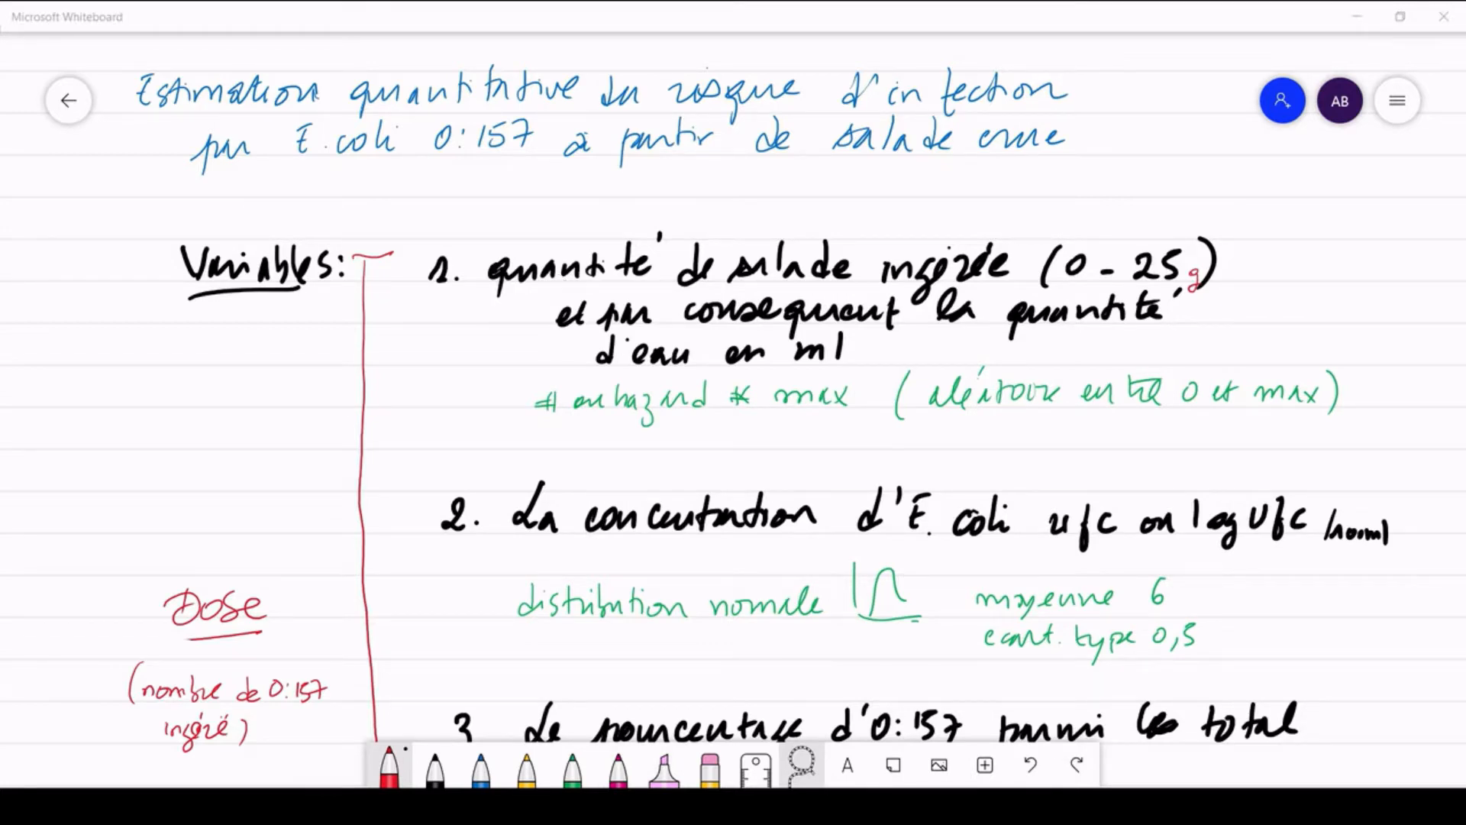
key("alt+Tab")
scroll(213, 474, "down", 2)
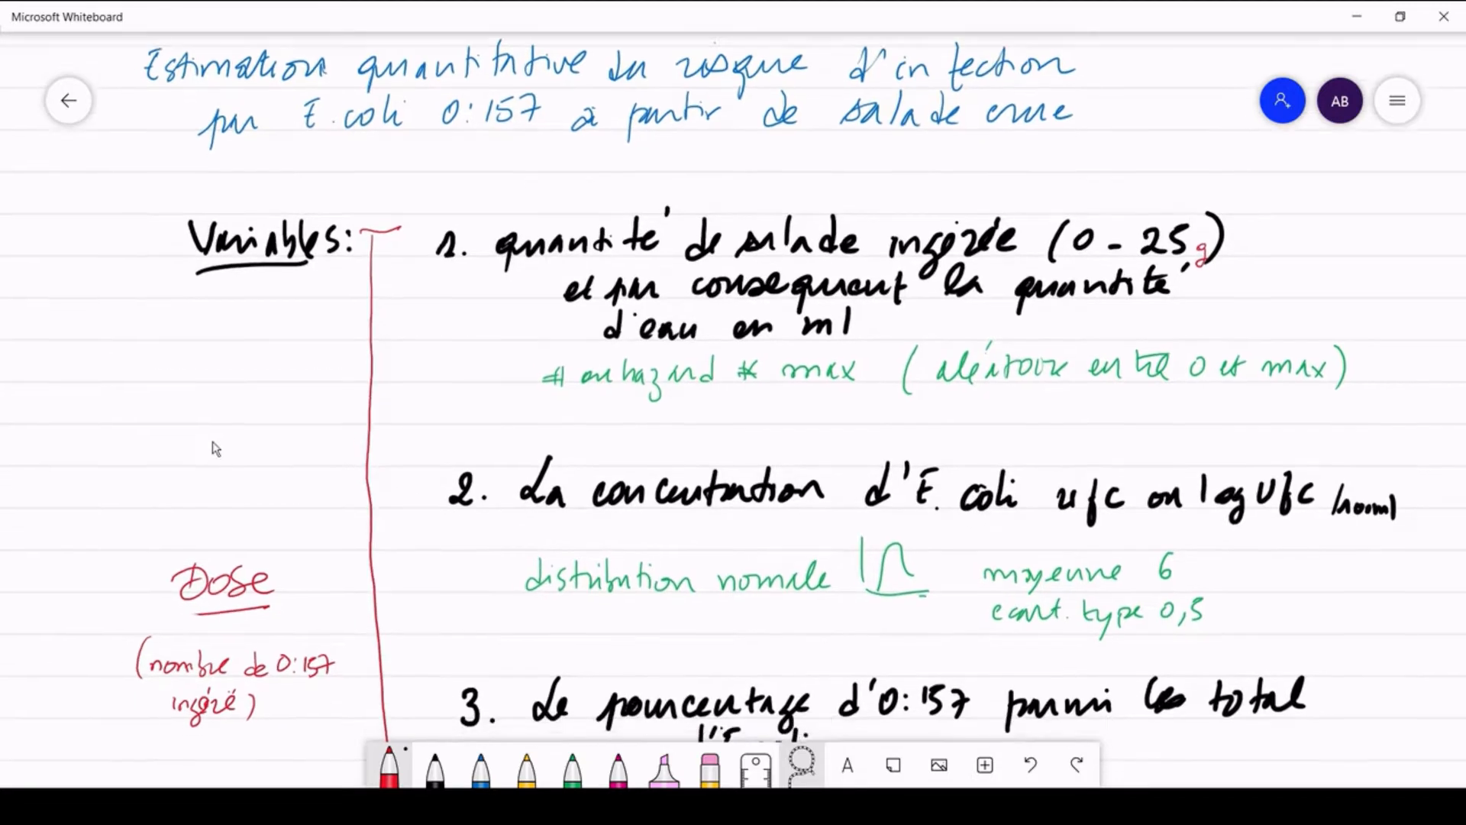
scroll(204, 389, "down", 1)
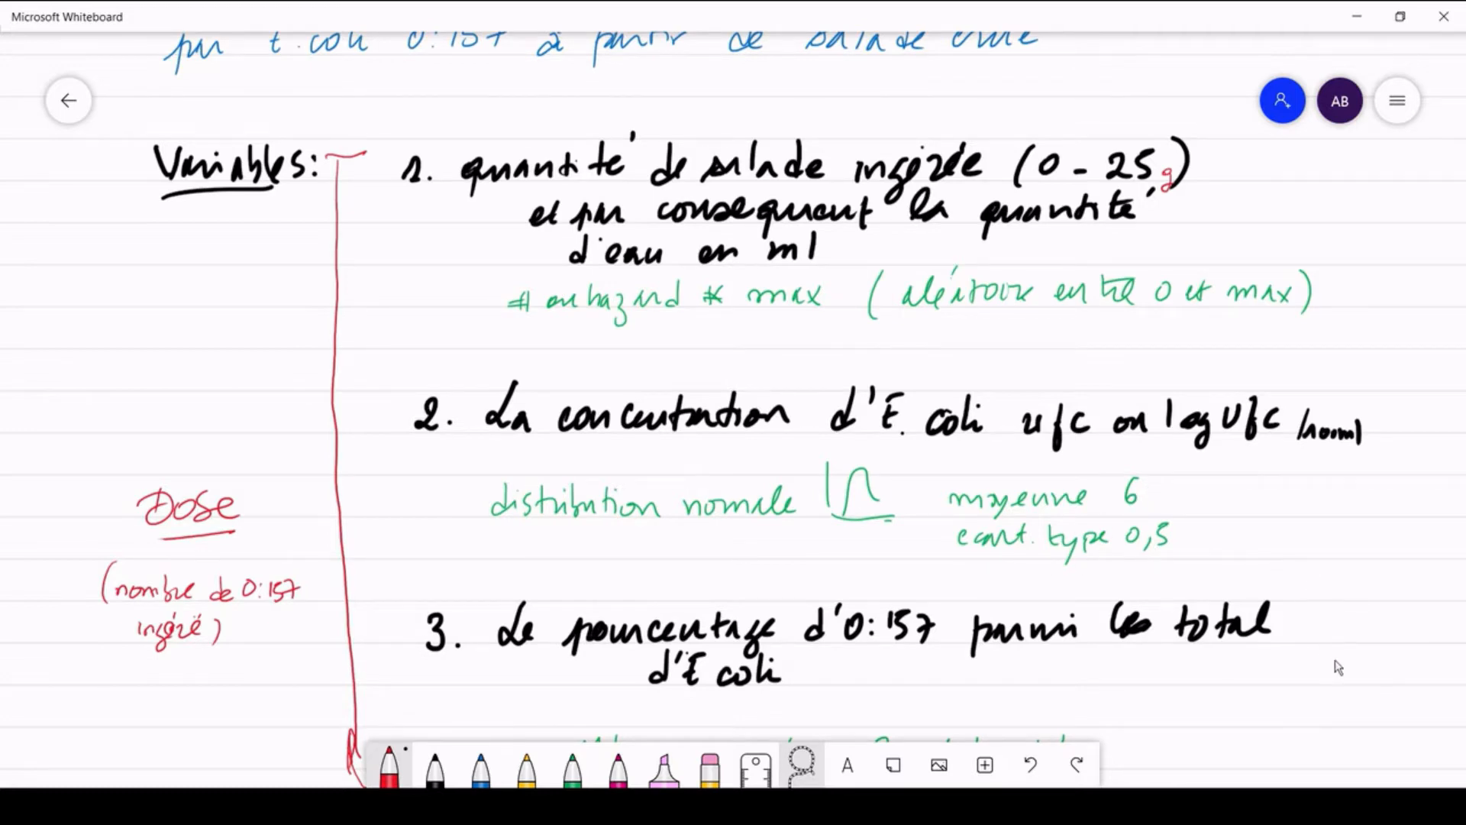
left_click_drag(1338, 666, 1325, 579)
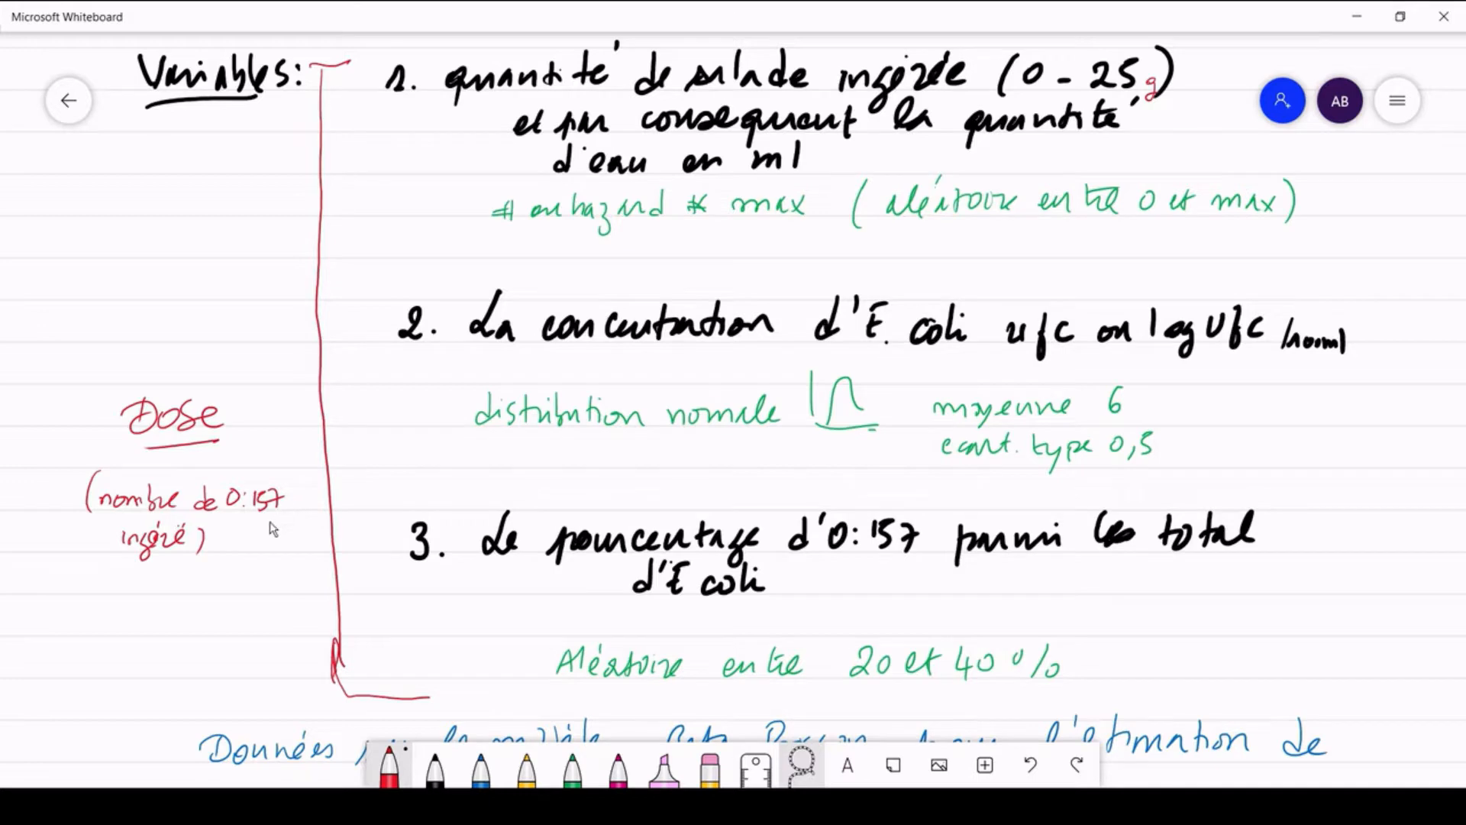
left_click_drag(1283, 638, 1268, 504)
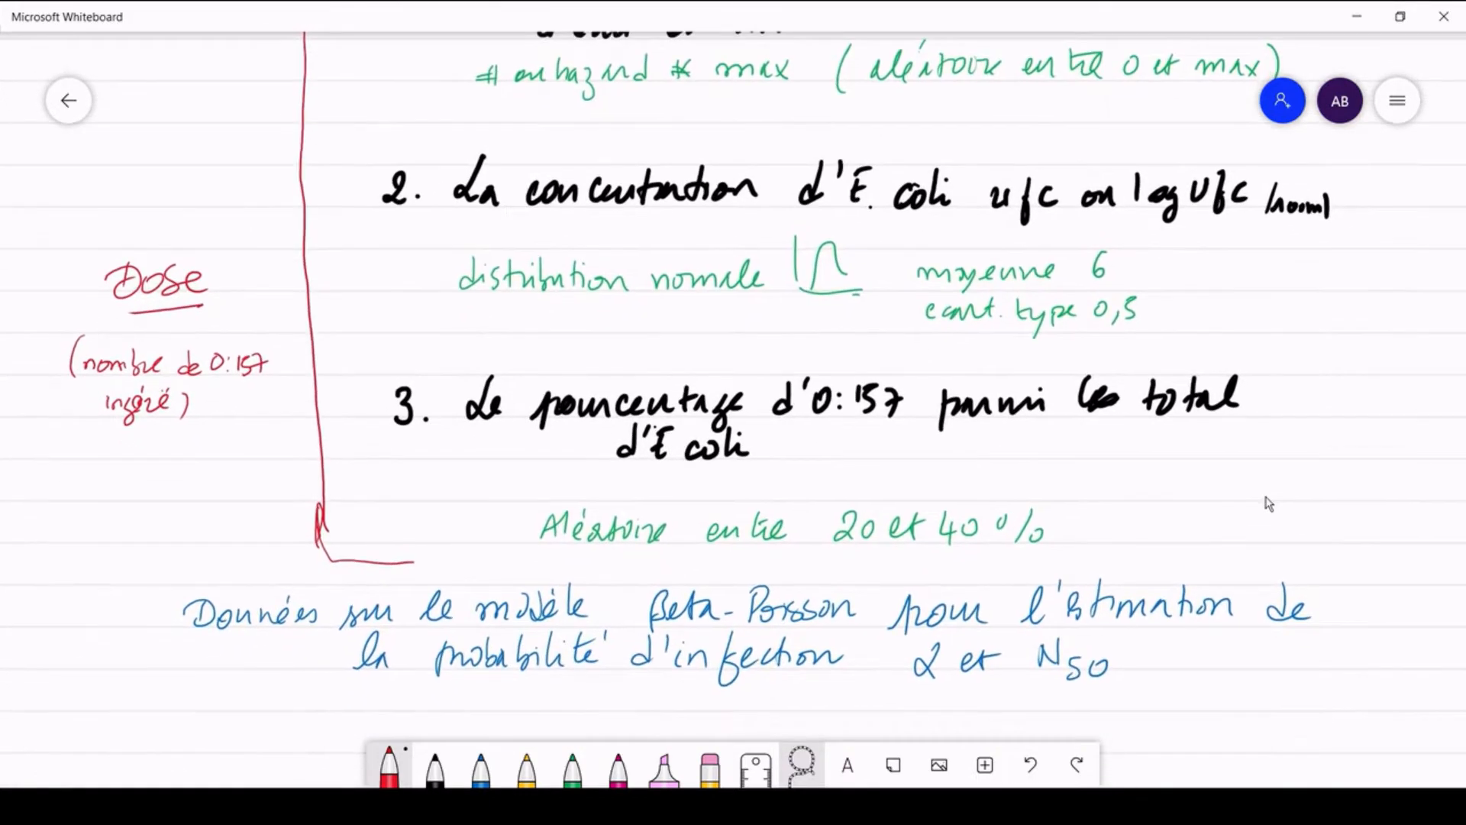
left_click_drag(1359, 661, 1352, 612)
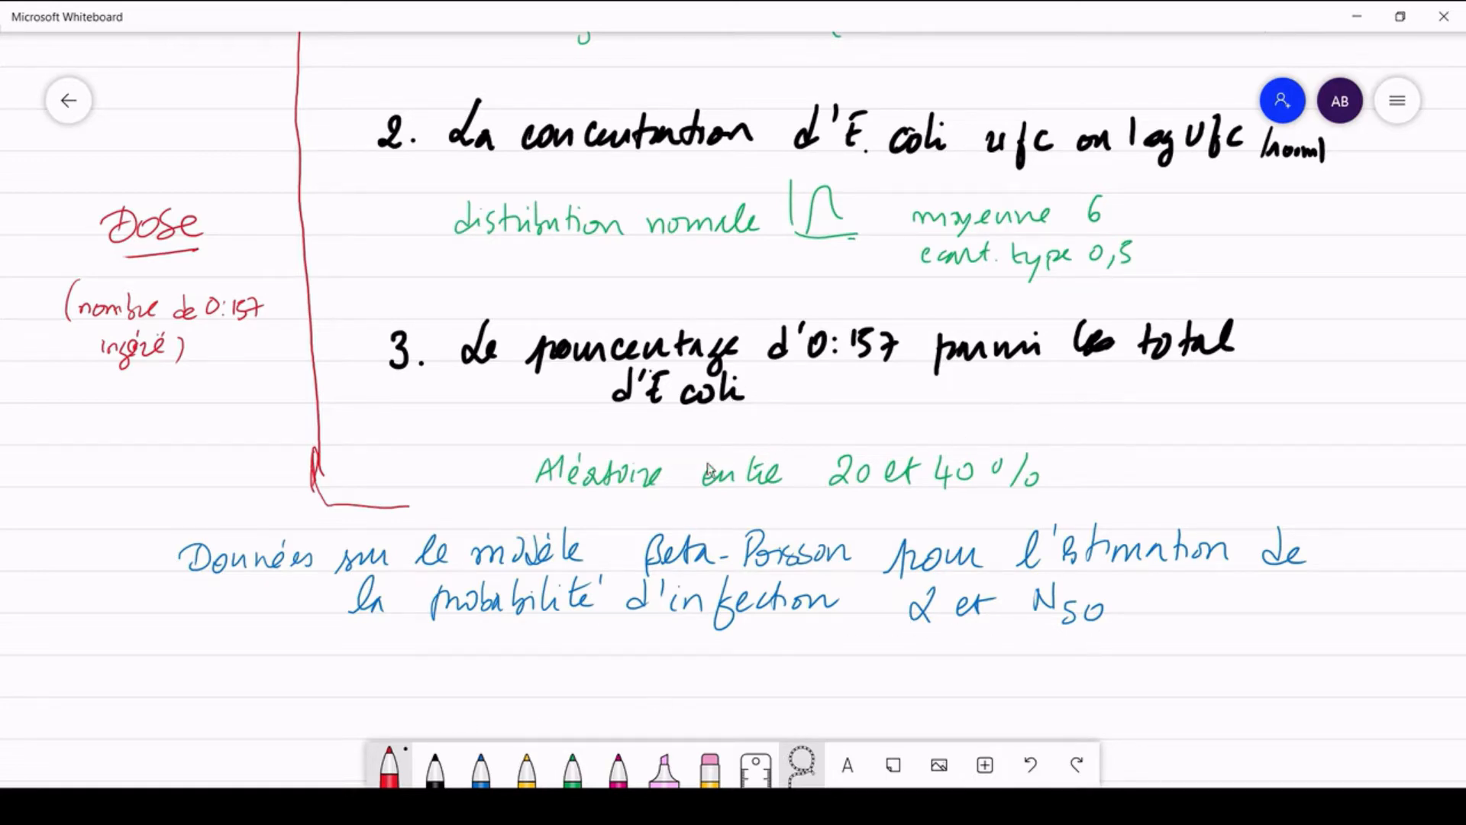
Step: Review the handwritten dose, beta and infection probability formulas above the variables list on the whiteboard
left_click_drag(1423, 226, 1426, 447)
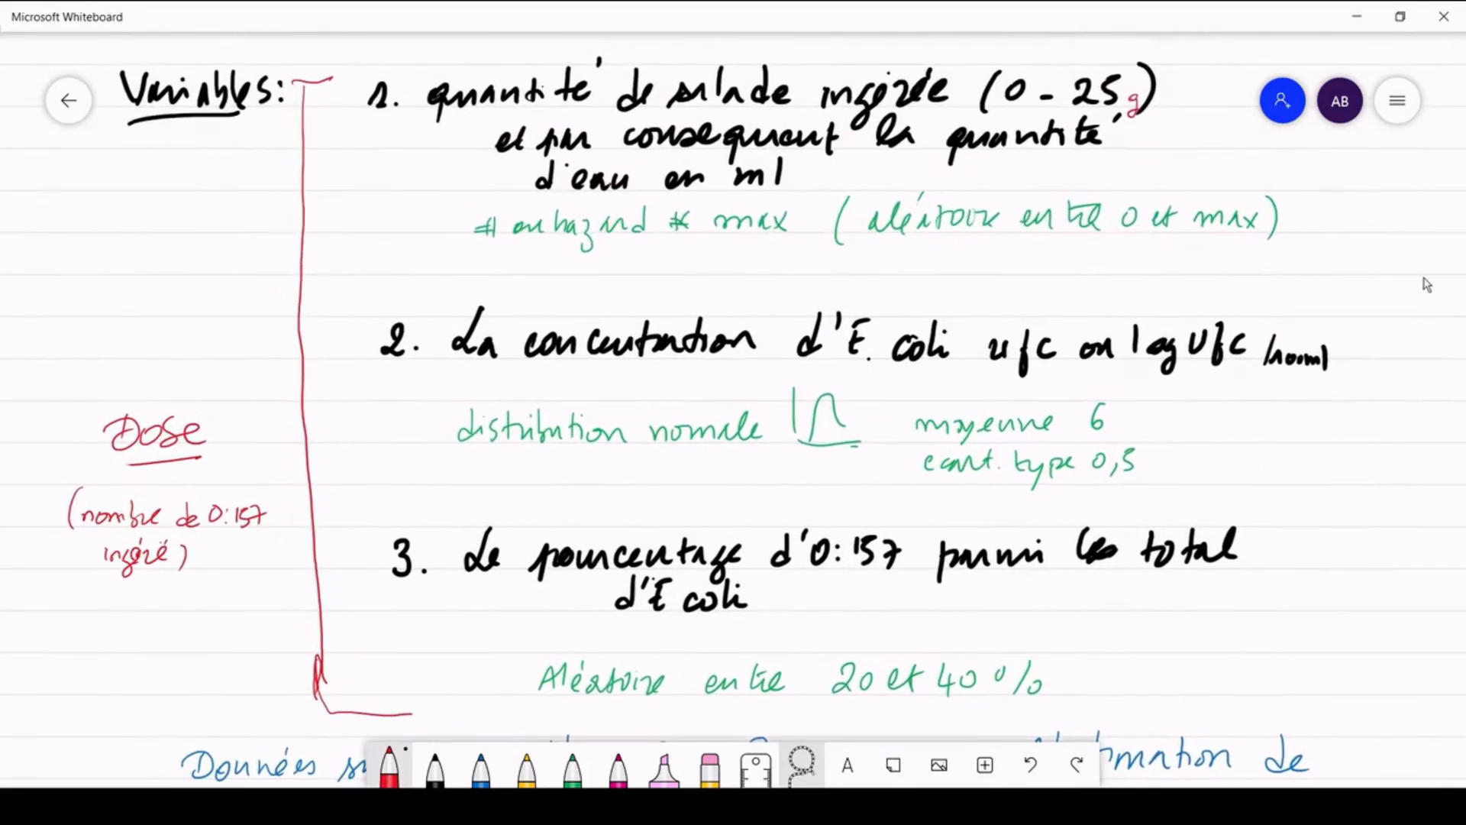
left_click_drag(1418, 252, 1413, 447)
left_click_drag(1357, 243, 1392, 397)
left_click_drag(1359, 306, 1387, 428)
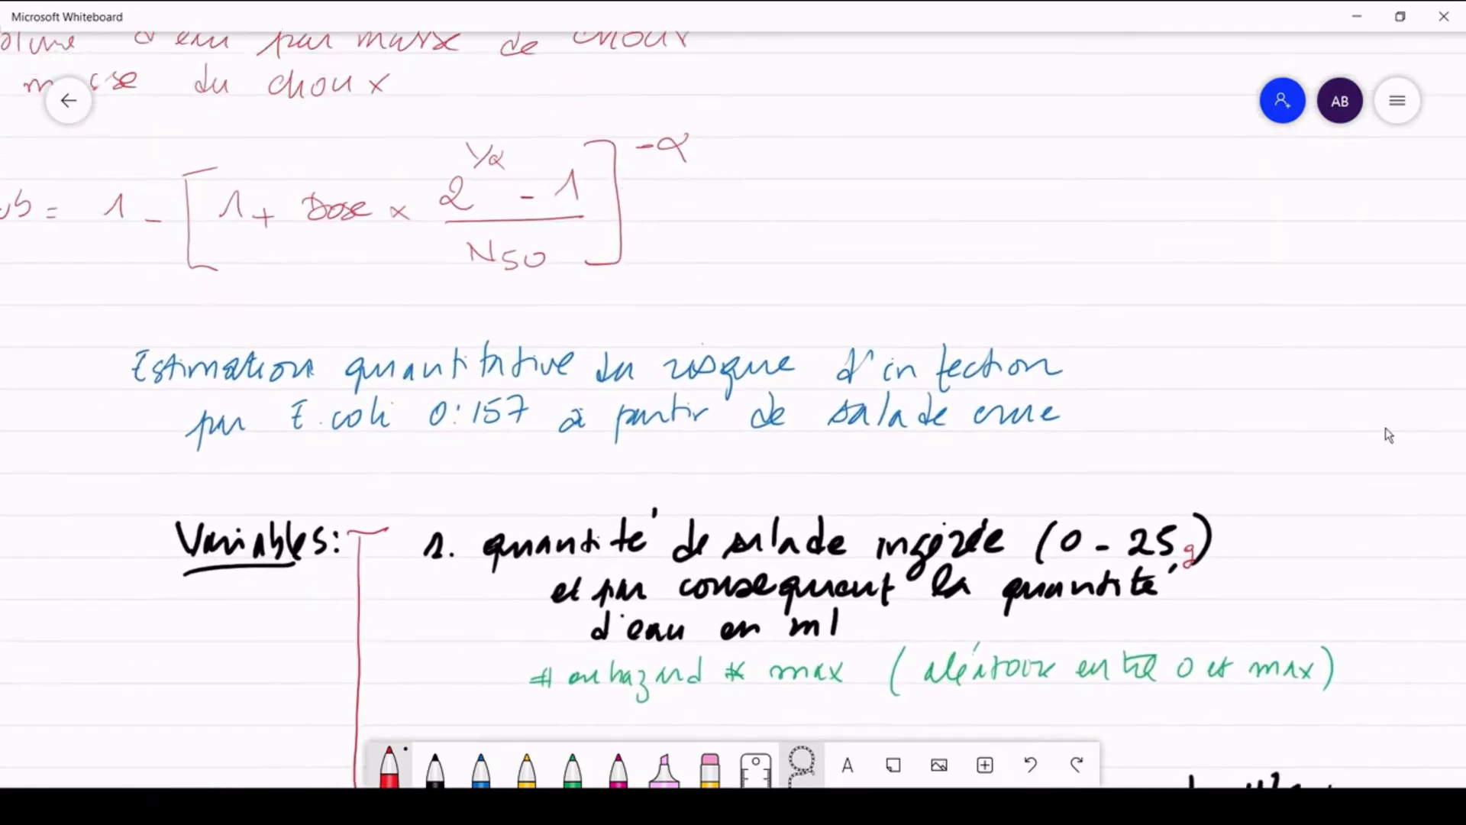
left_click_drag(1188, 323, 1260, 360)
left_click_drag(1181, 316, 1315, 342)
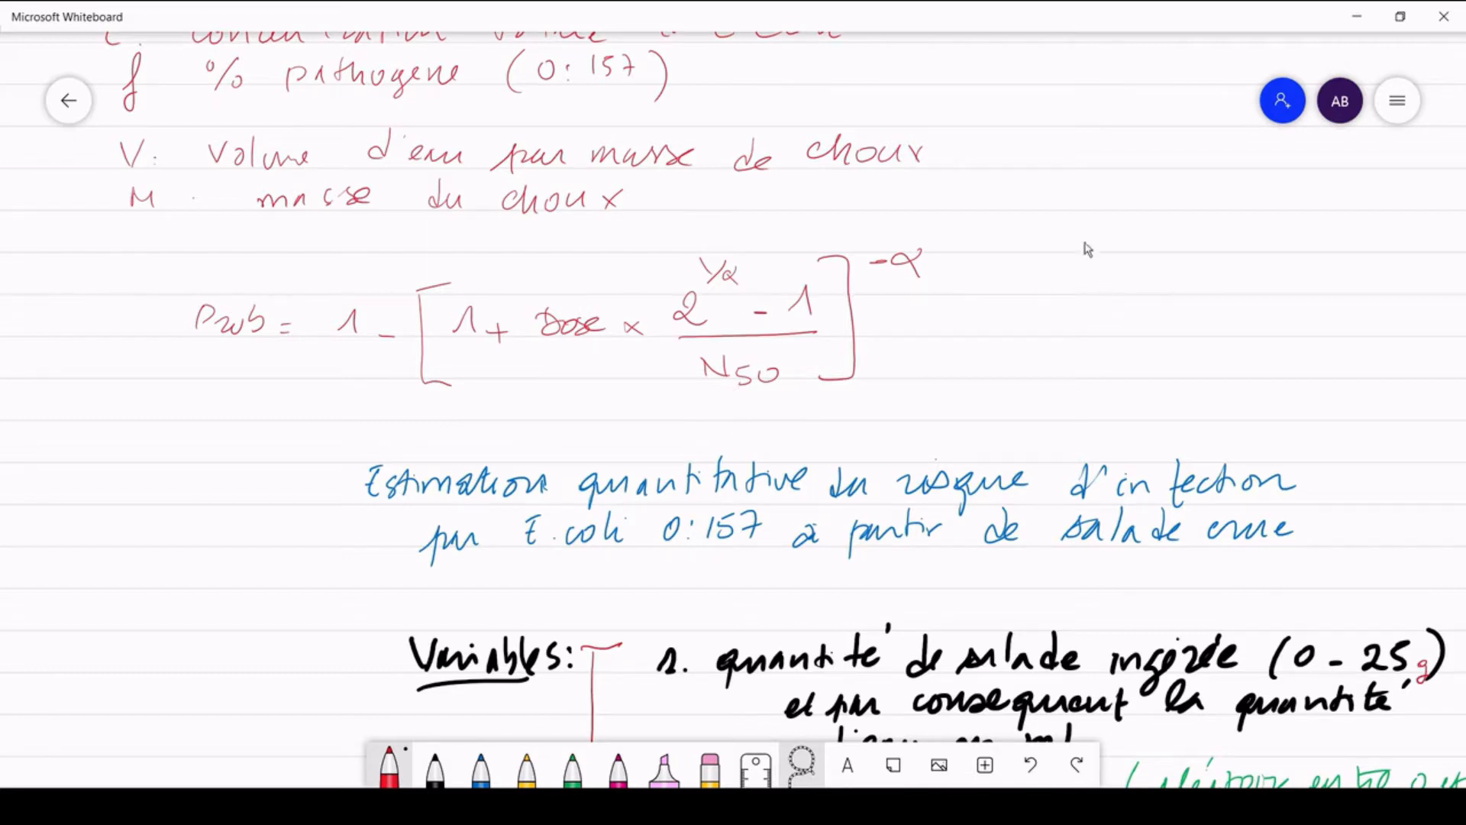
scroll(1079, 247, "up", 5)
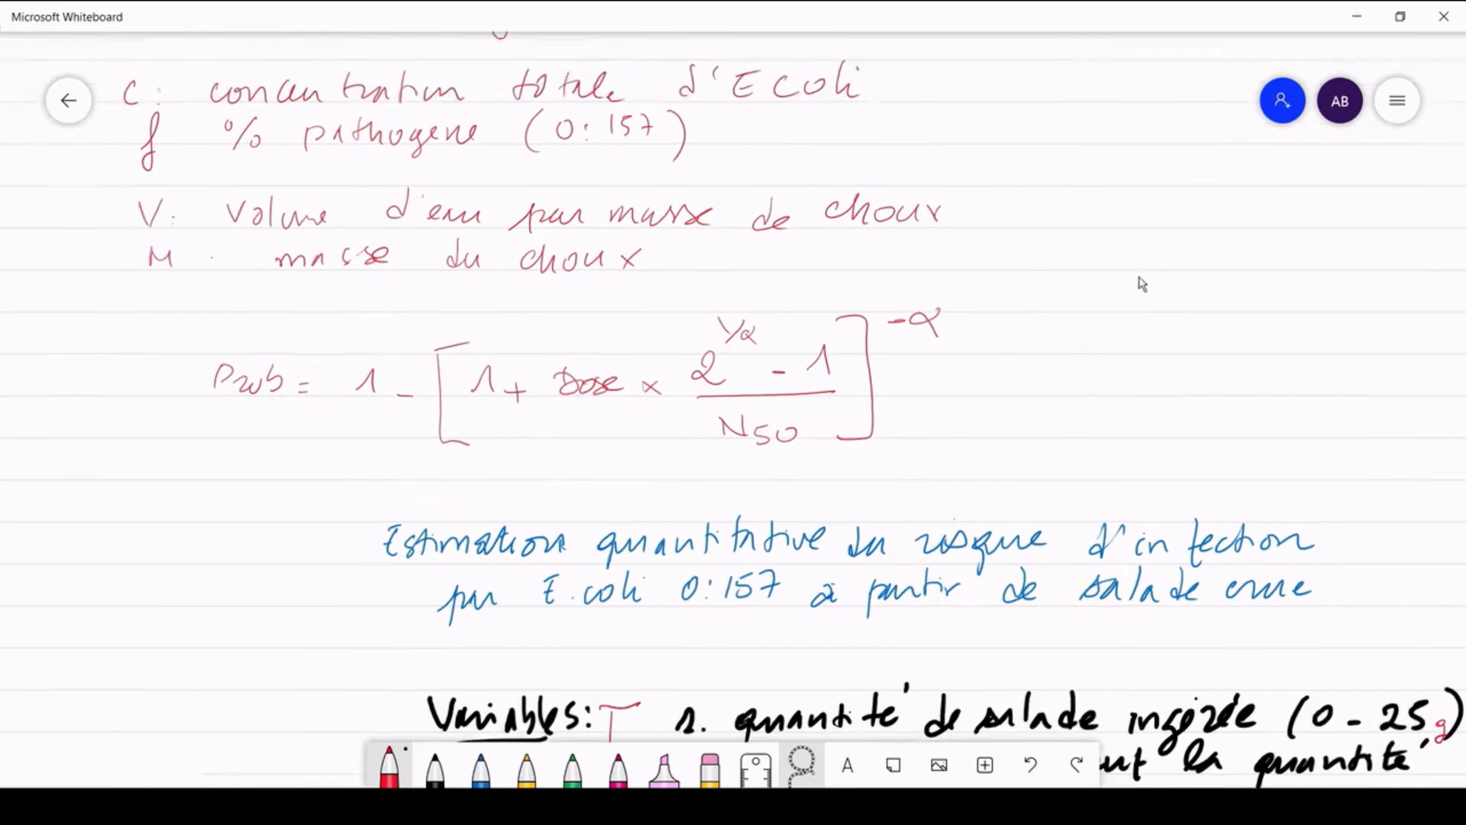
scroll(1130, 358, "up", 2)
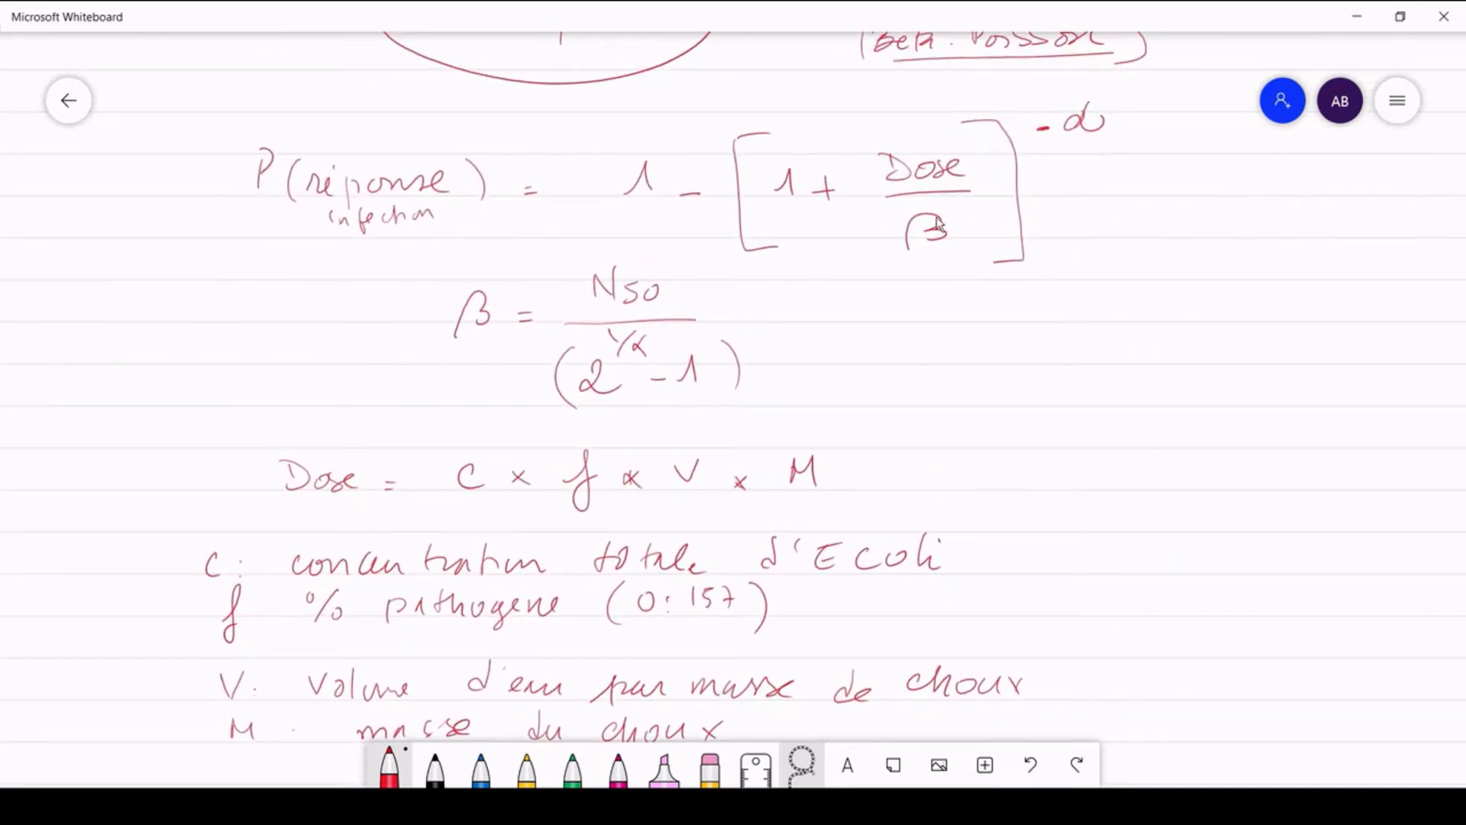
scroll(1198, 468, "down", 2)
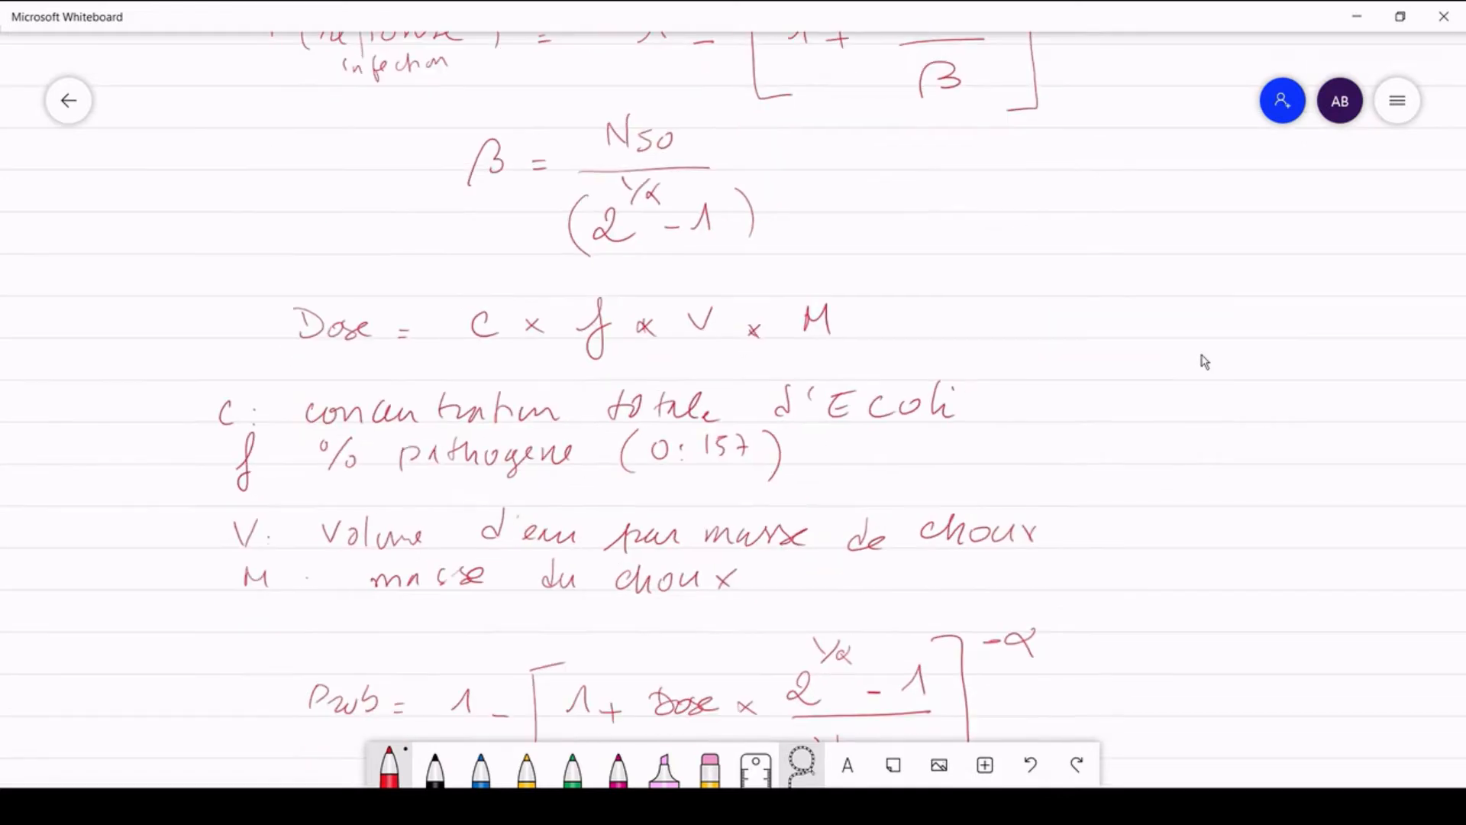
scroll(1227, 513, "down", 2)
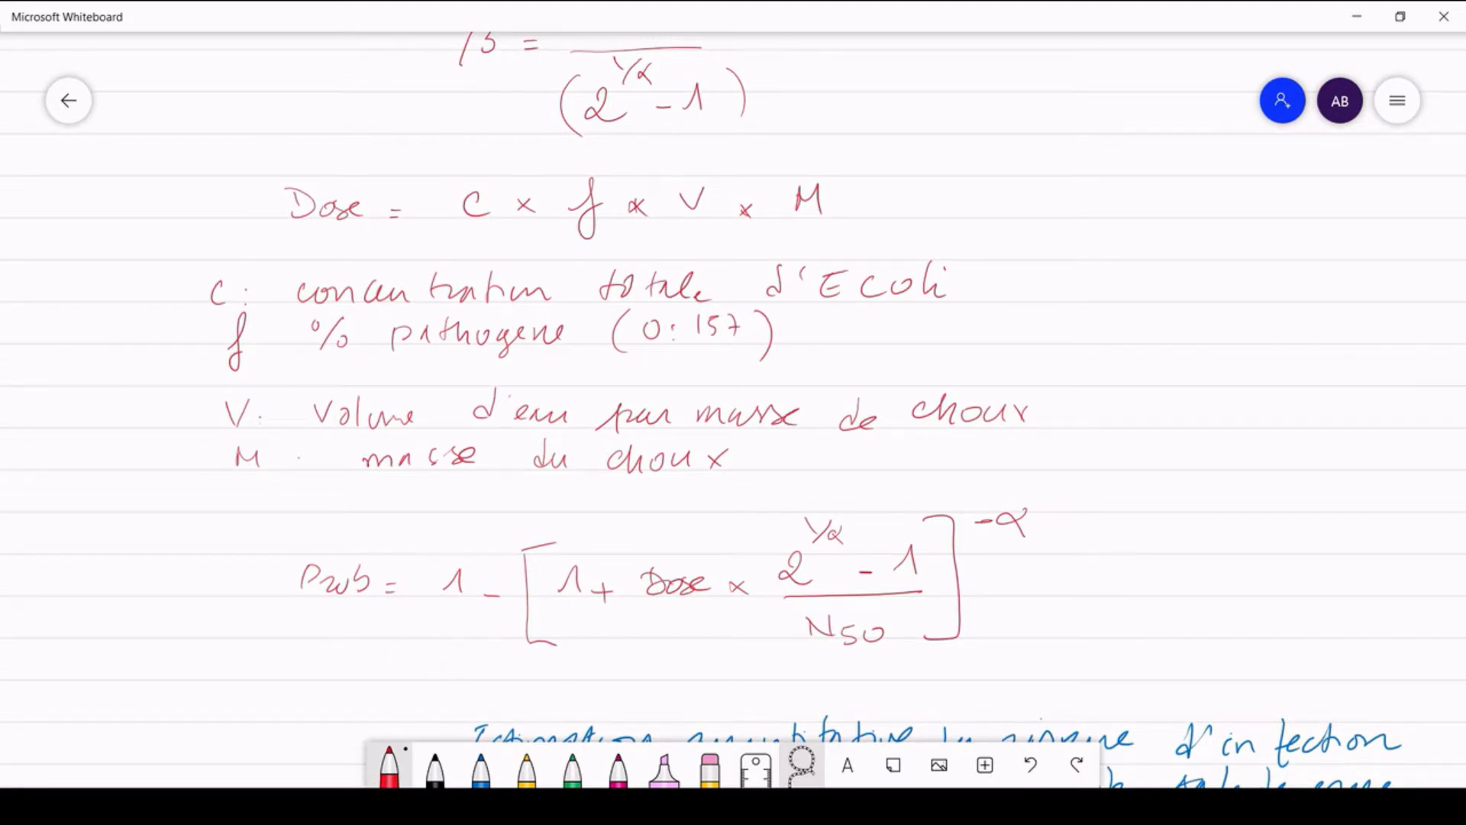
Step: Switch to the roquetteexpmoi workbook in Excel and review the serving, water, E. coli concentration, pathogen percentage and Beta Poisson inputs
key("alt+Tab")
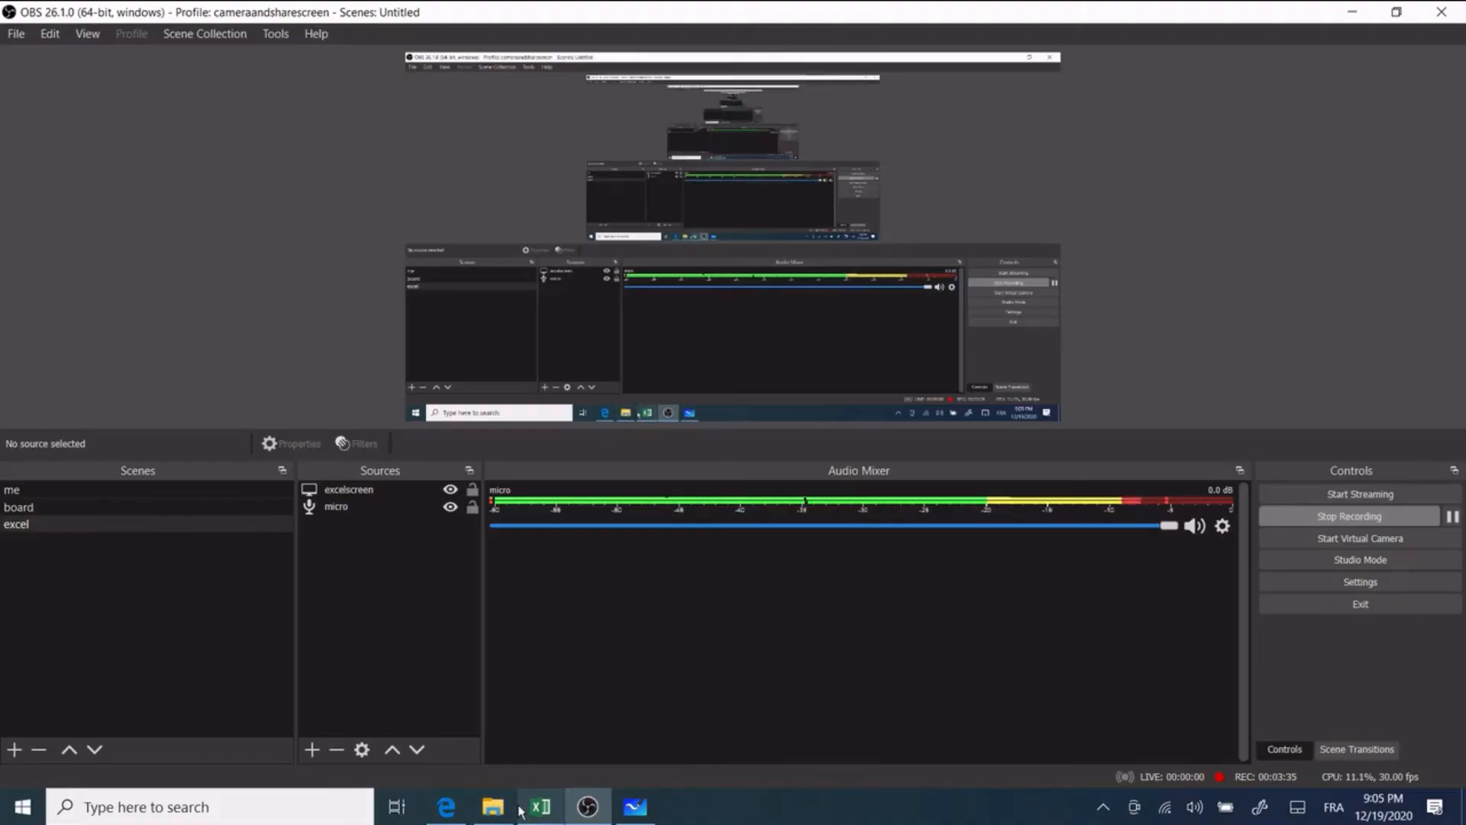
left_click(542, 808)
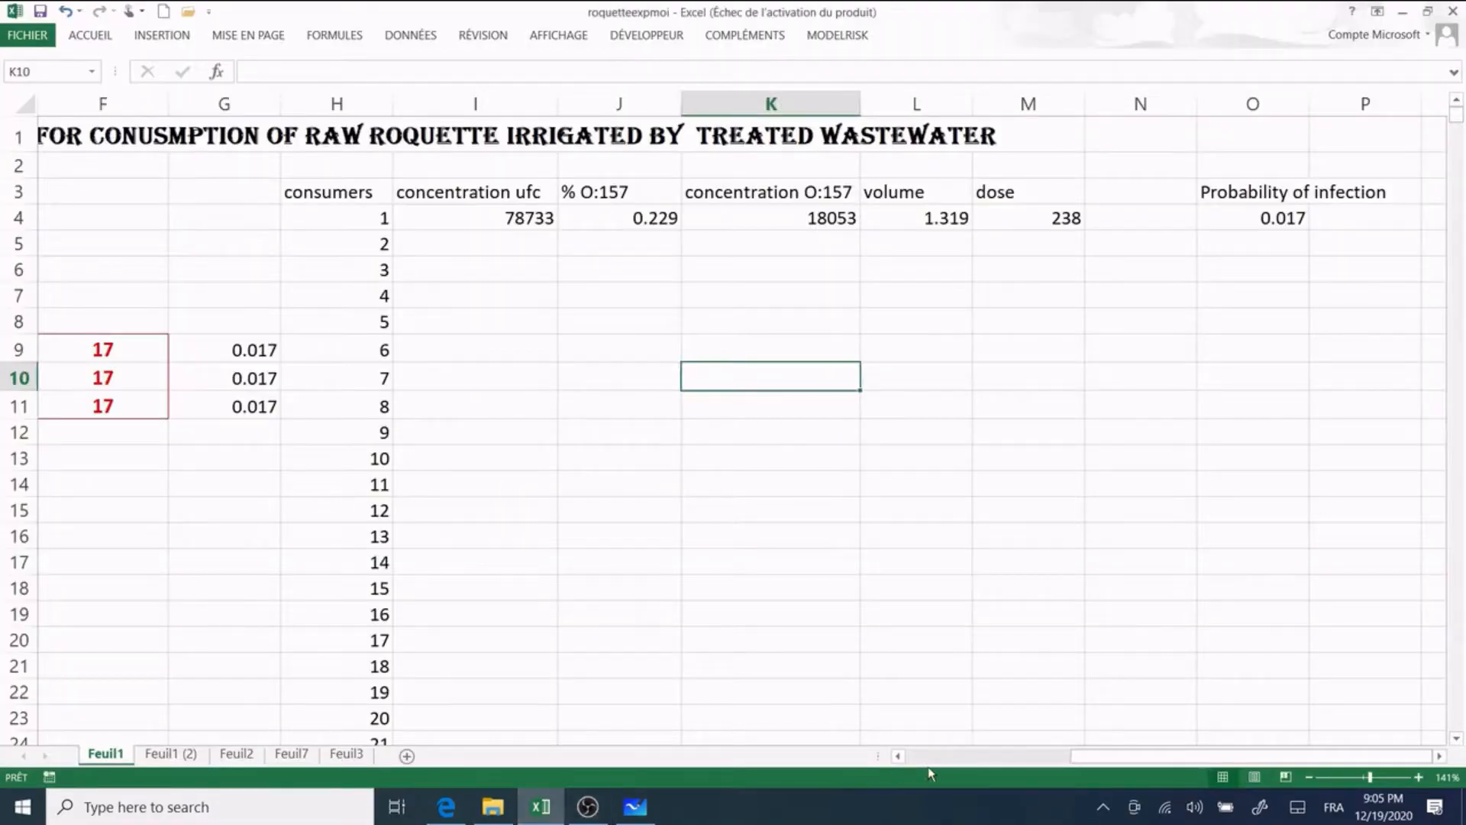
left_click_drag(1077, 758, 915, 781)
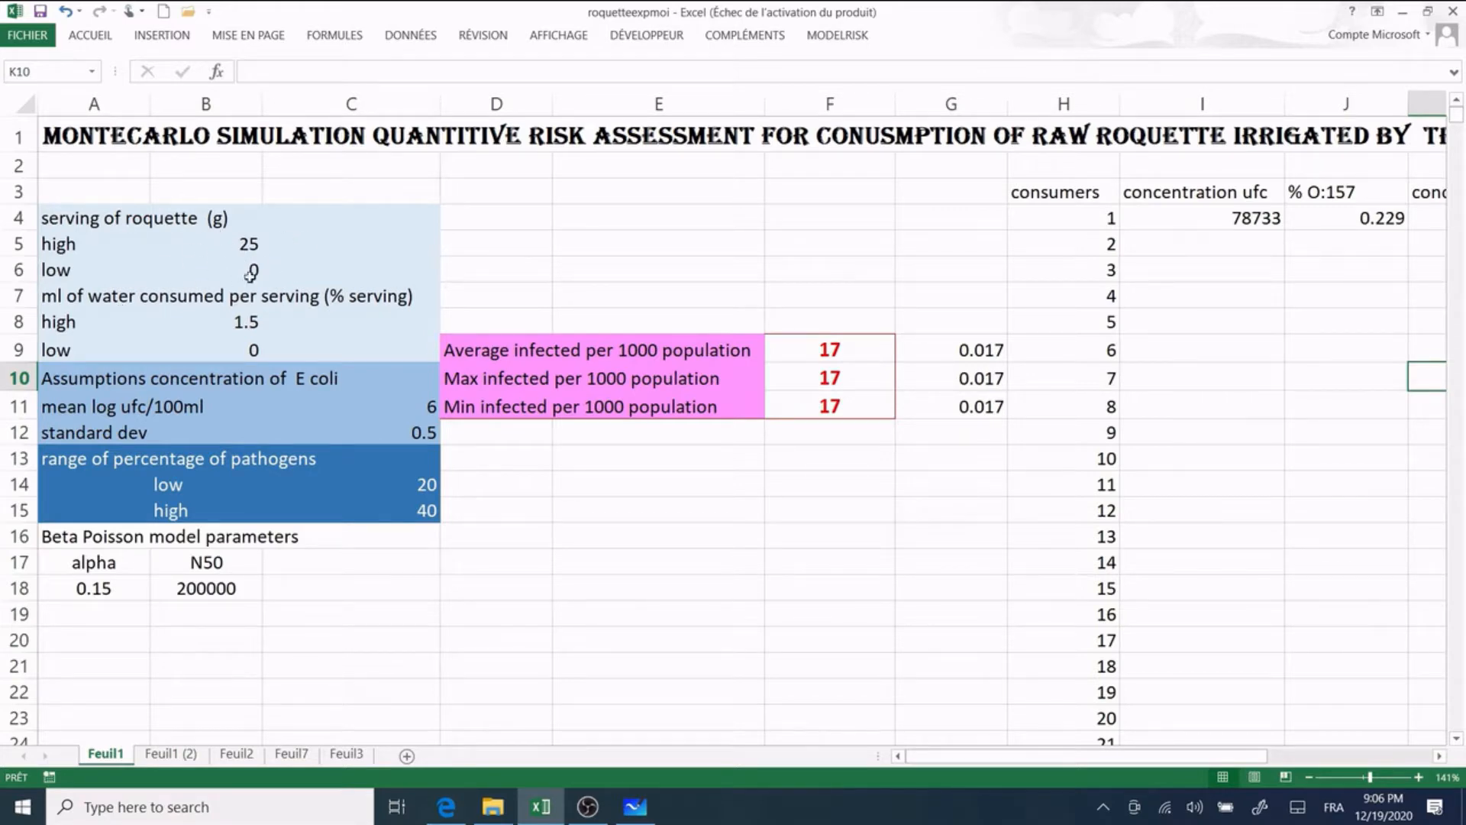
left_click(252, 321)
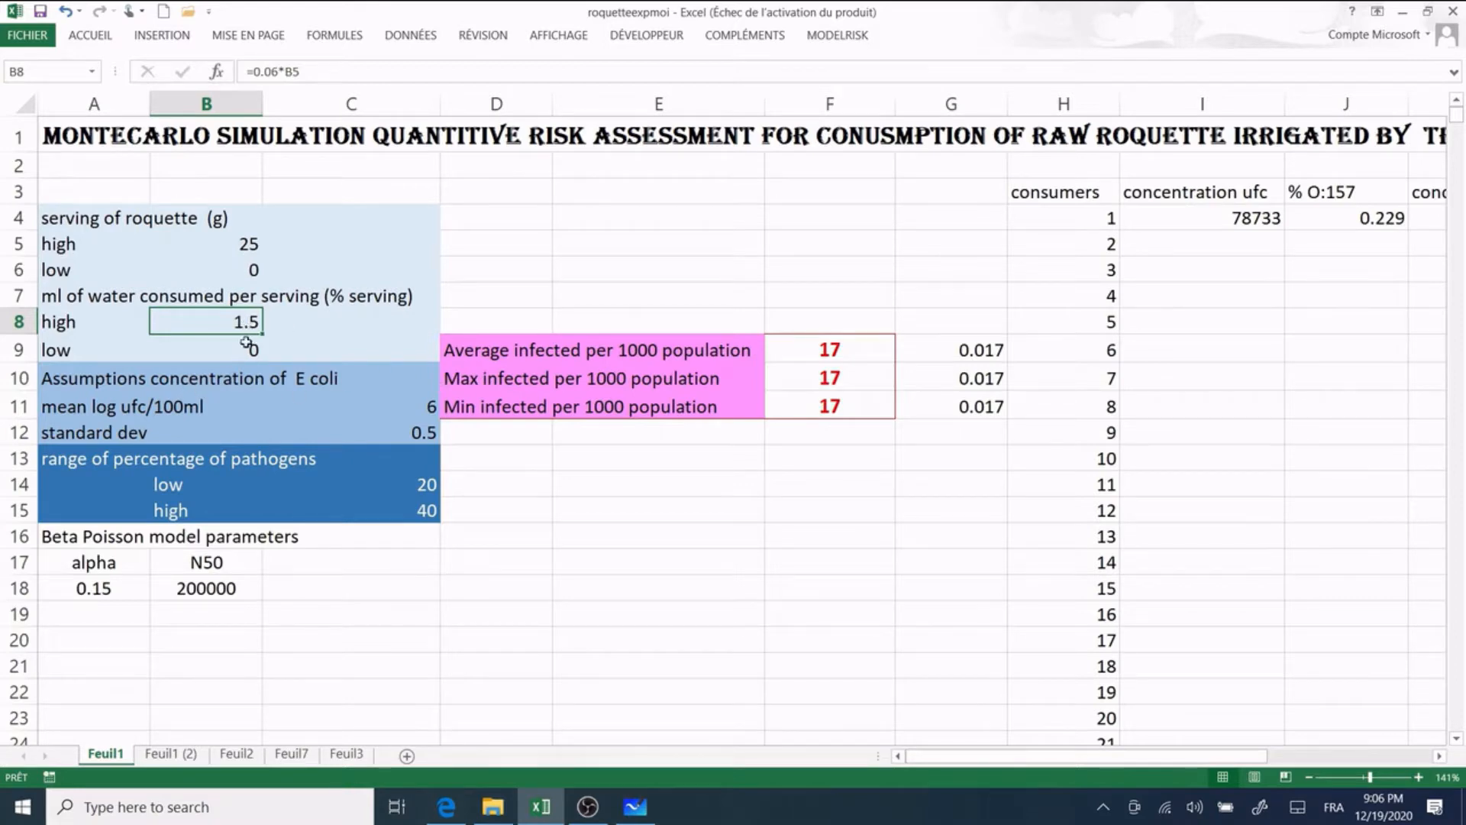
left_click(178, 382)
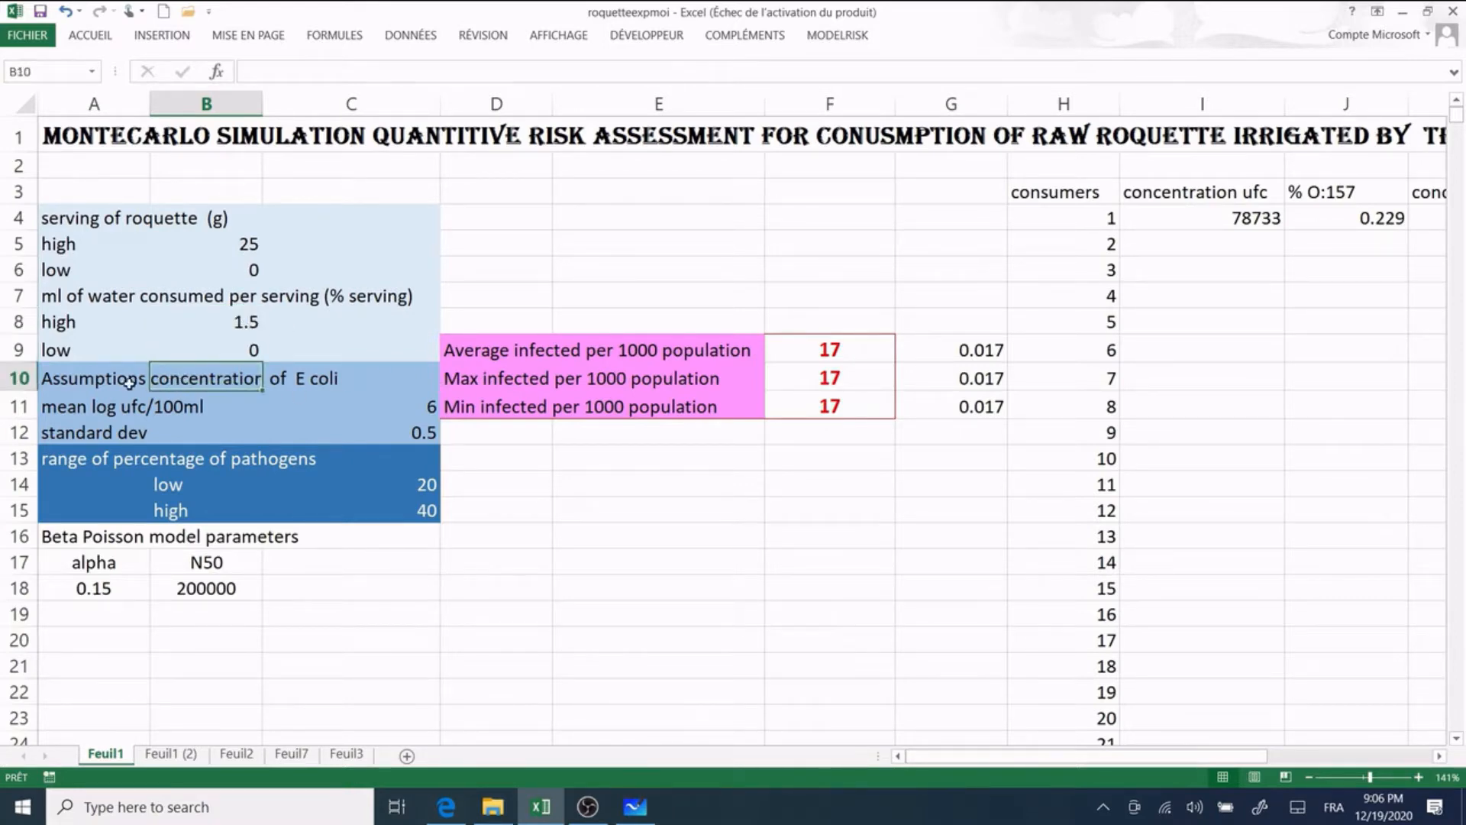
left_click(395, 408)
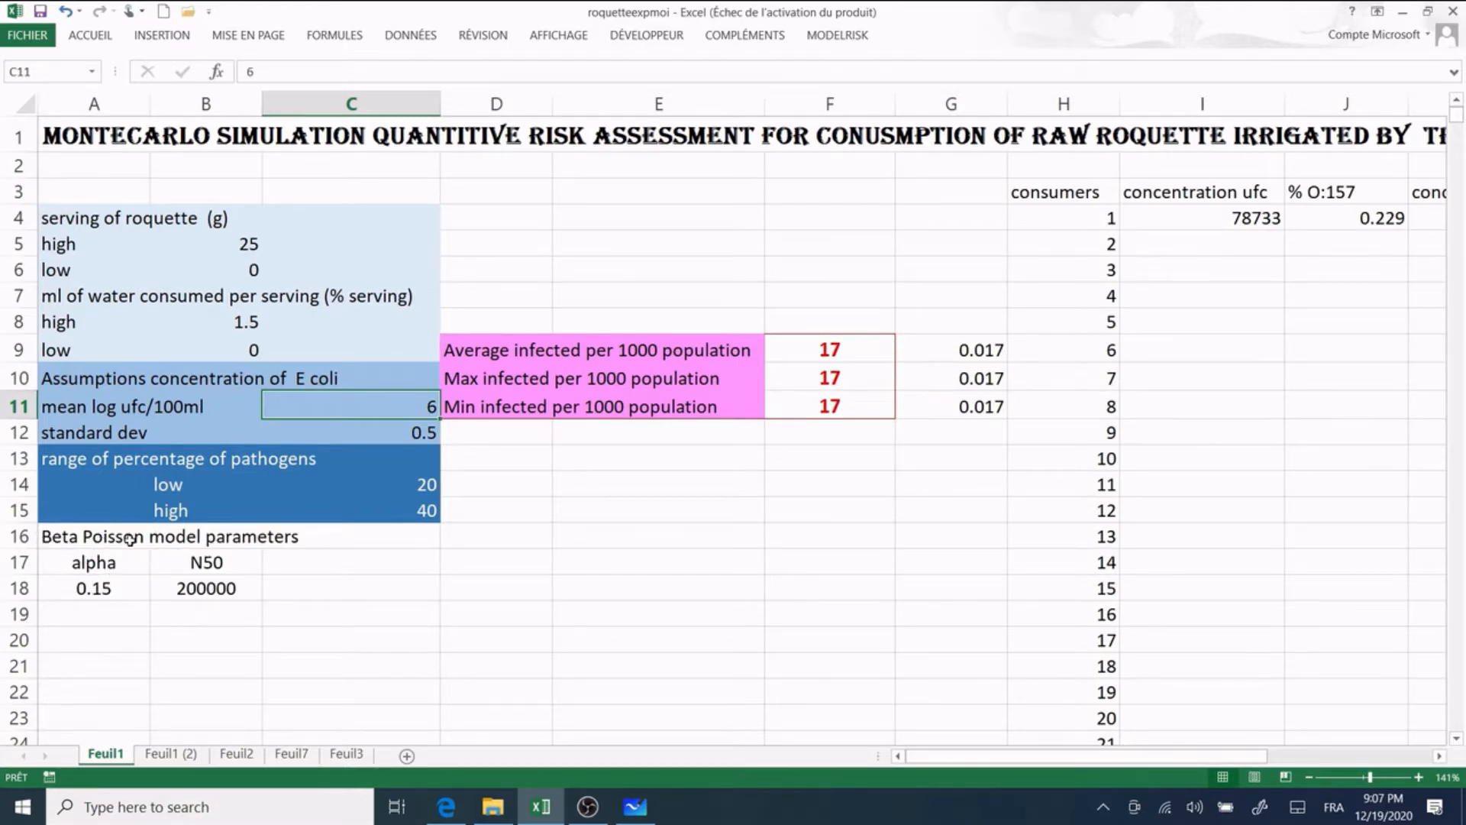
left_click(90, 541)
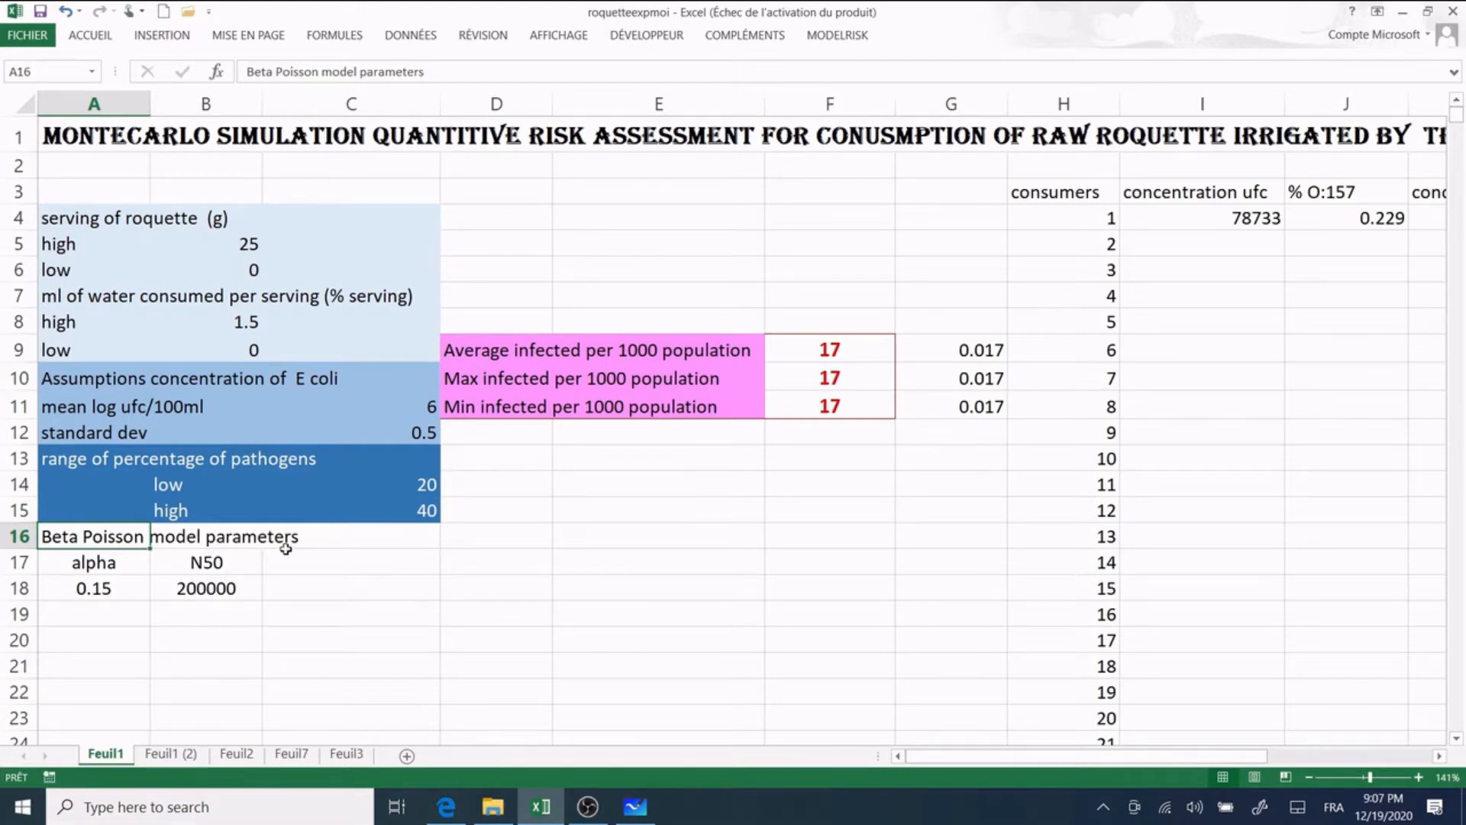
Step: Examine the consumers column through its last entry and the calculation columns beside it
left_click(1048, 193)
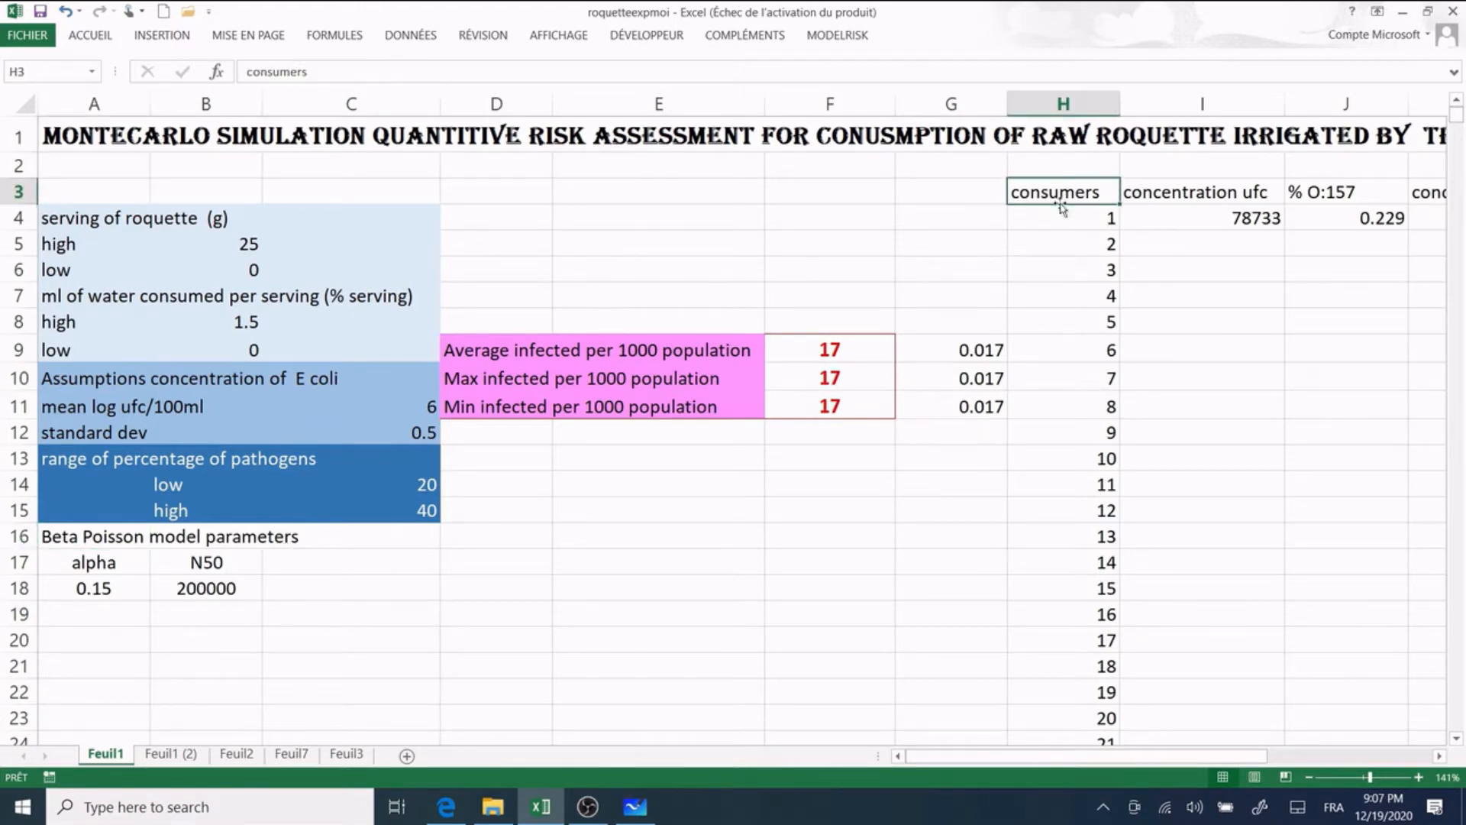
left_click(1439, 756)
left_click(1439, 755)
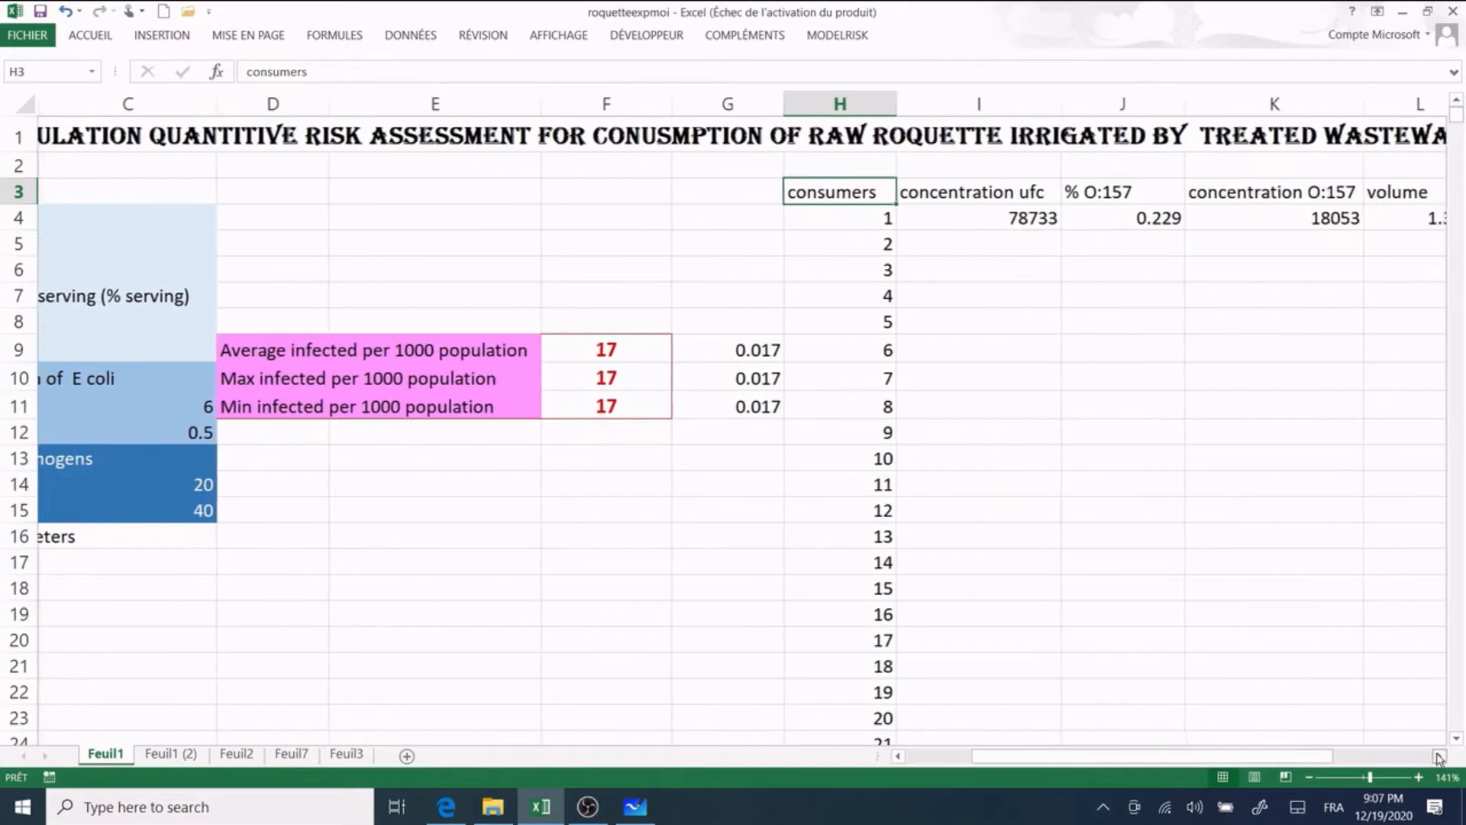
left_click(1439, 756)
left_click(1439, 756)
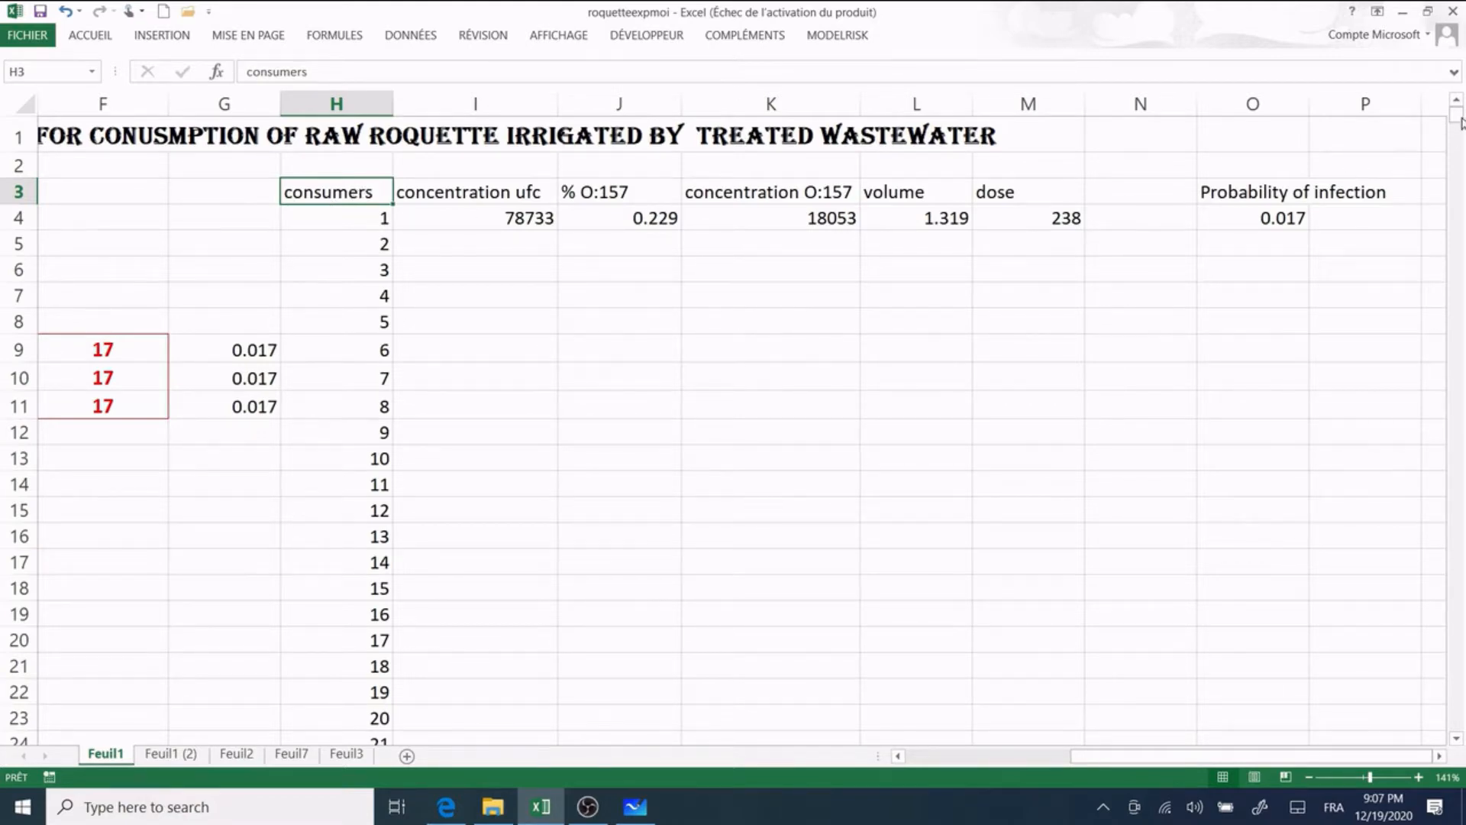
left_click_drag(1460, 122, 1450, 538)
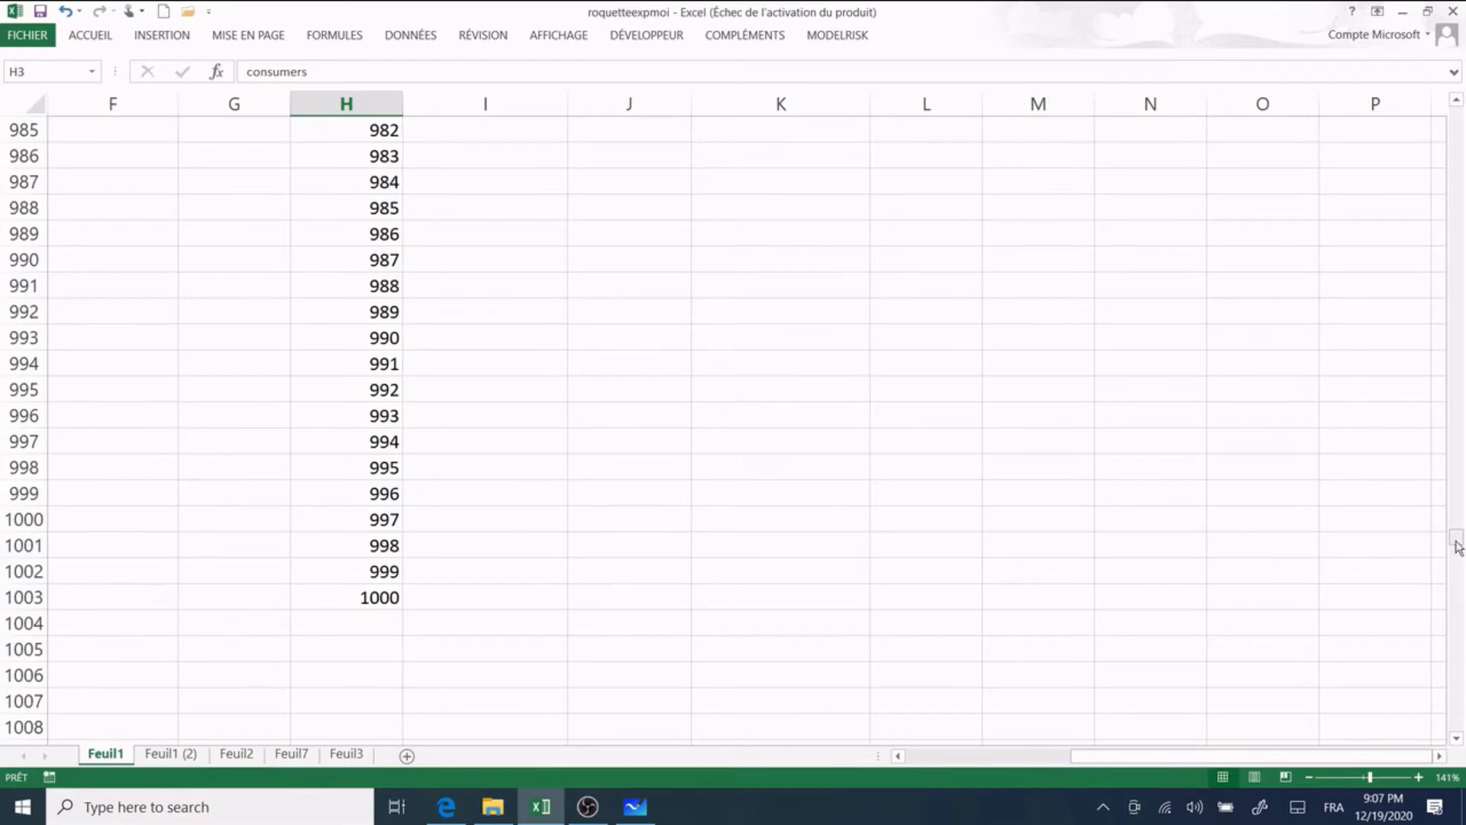
left_click_drag(1459, 544, 1461, 104)
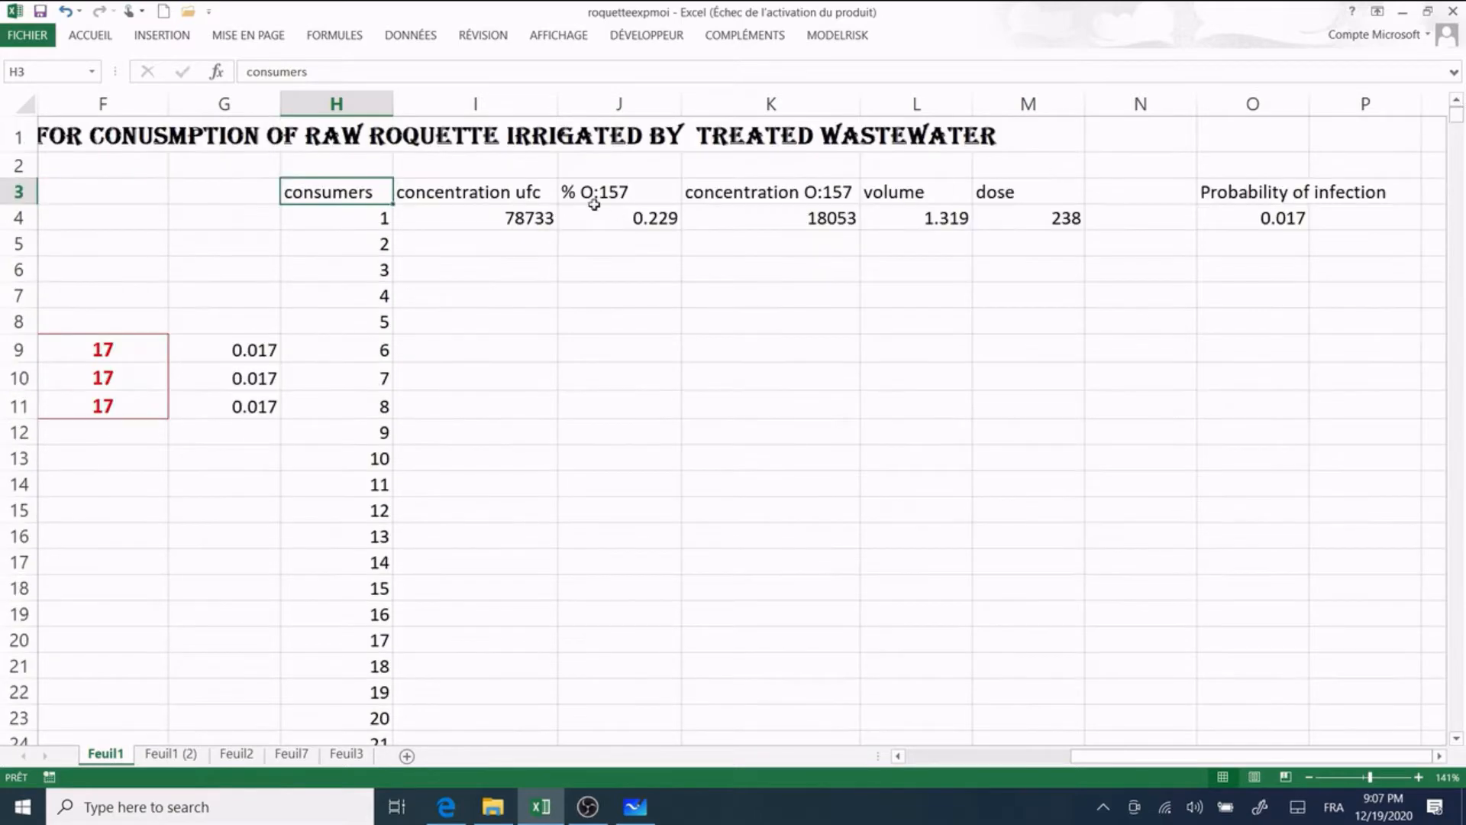
Step: Inspect the concentration ufc formula in I4 and the mean and standard deviation cells it references
left_click(519, 215)
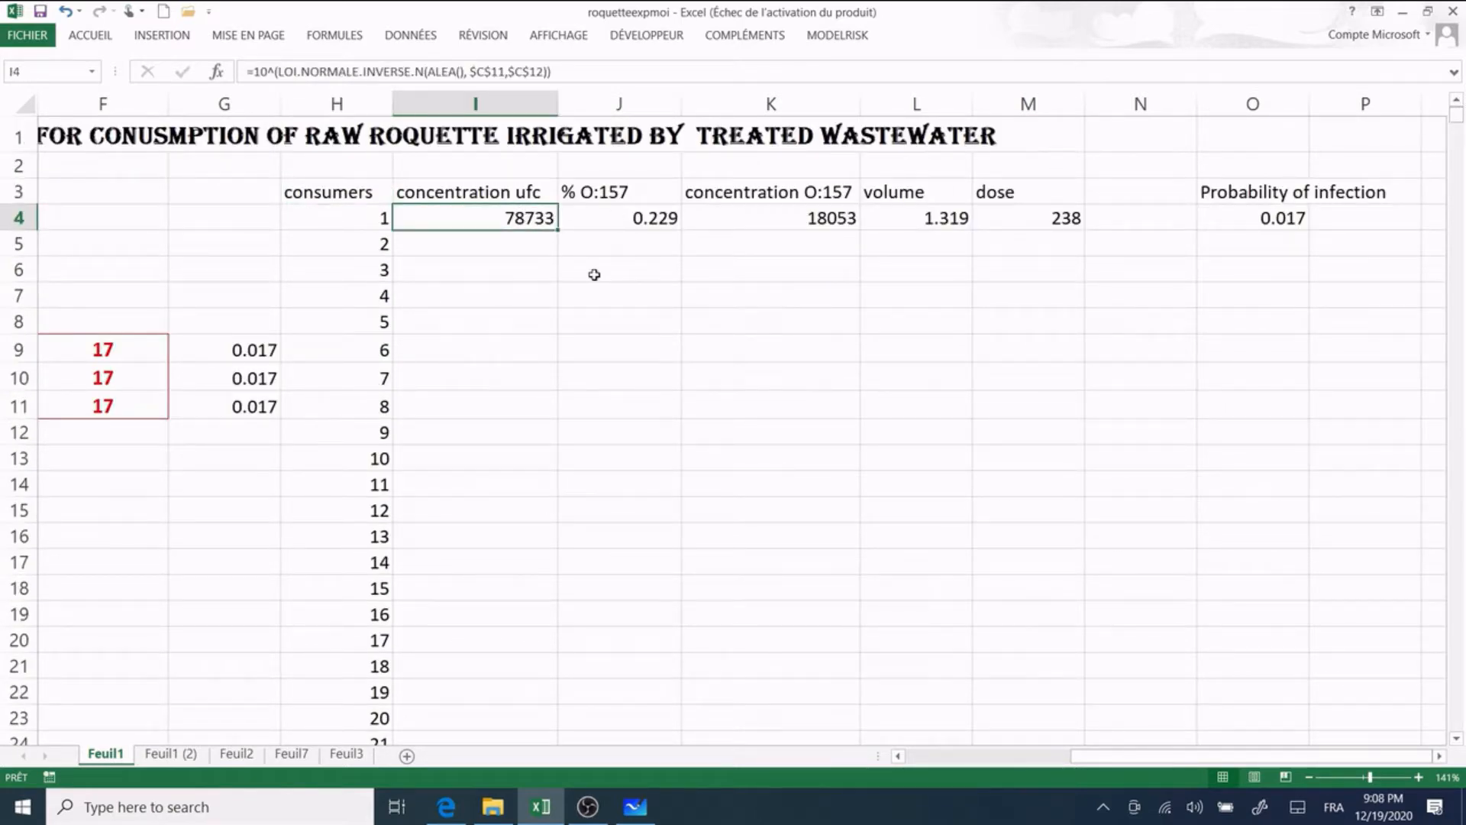
left_click(1379, 777)
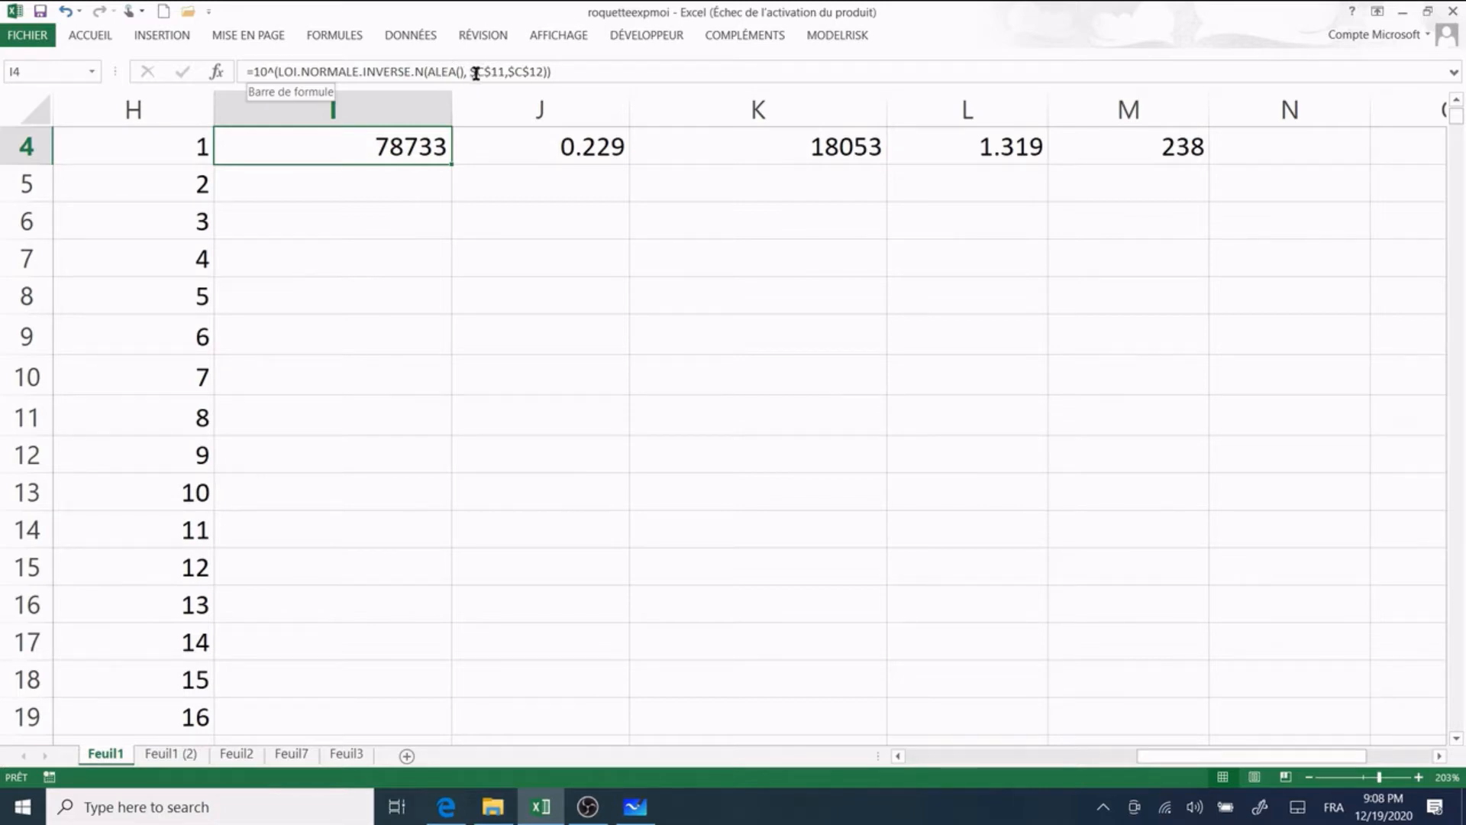
left_click_drag(475, 71, 503, 71)
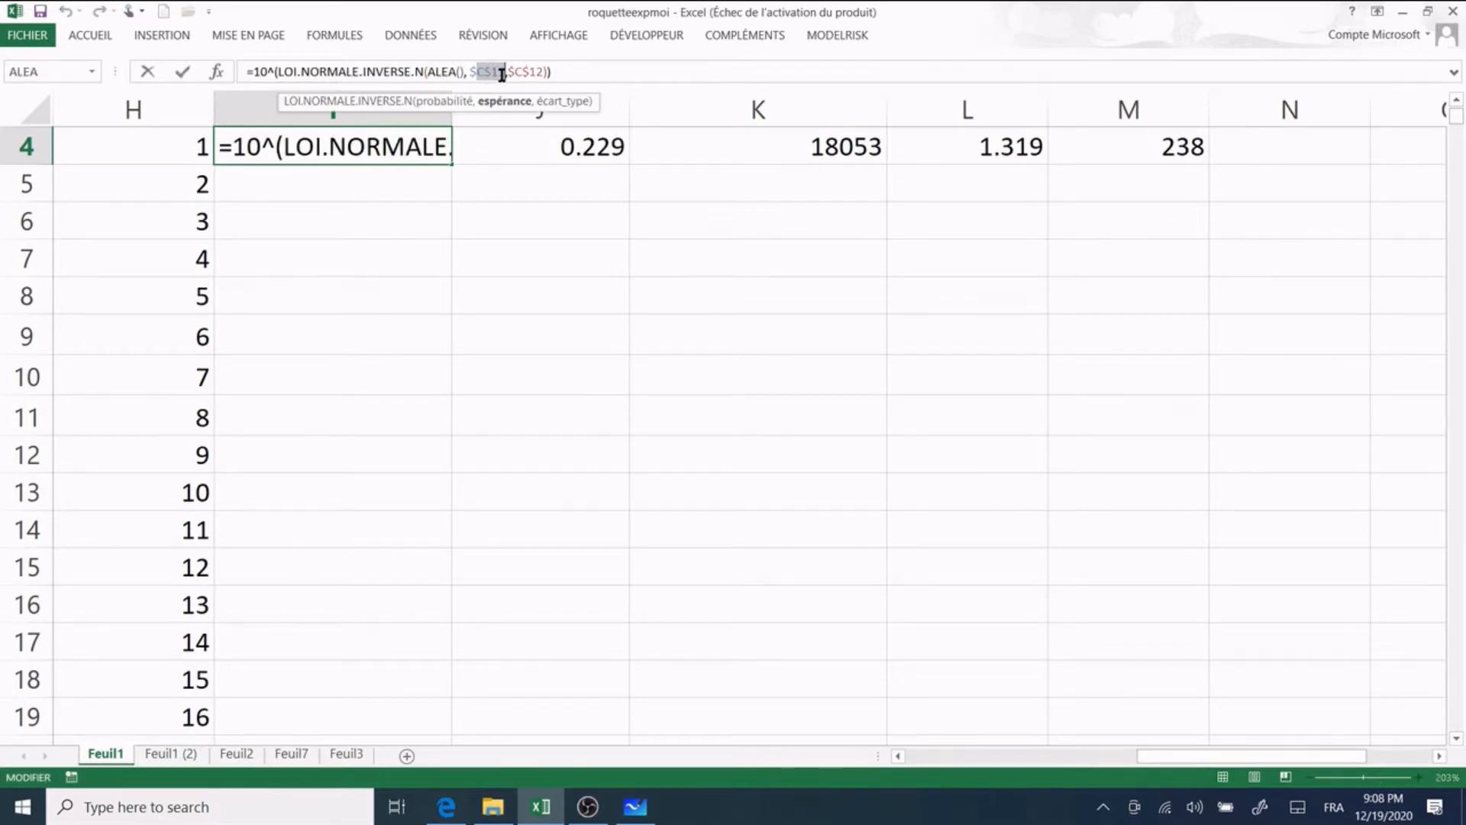
left_click(977, 757)
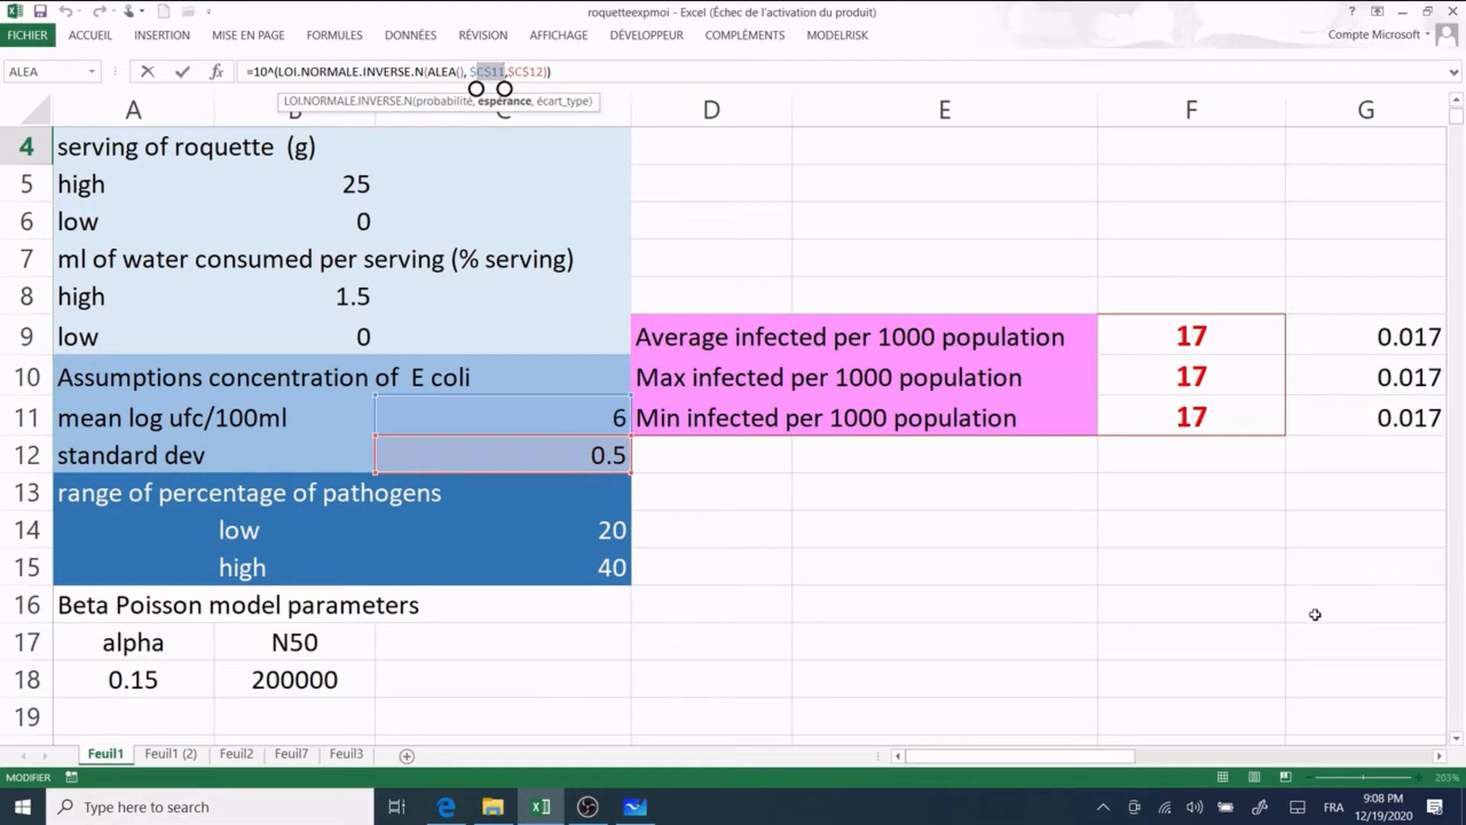
left_click(1195, 756)
left_click_drag(1195, 756, 1212, 756)
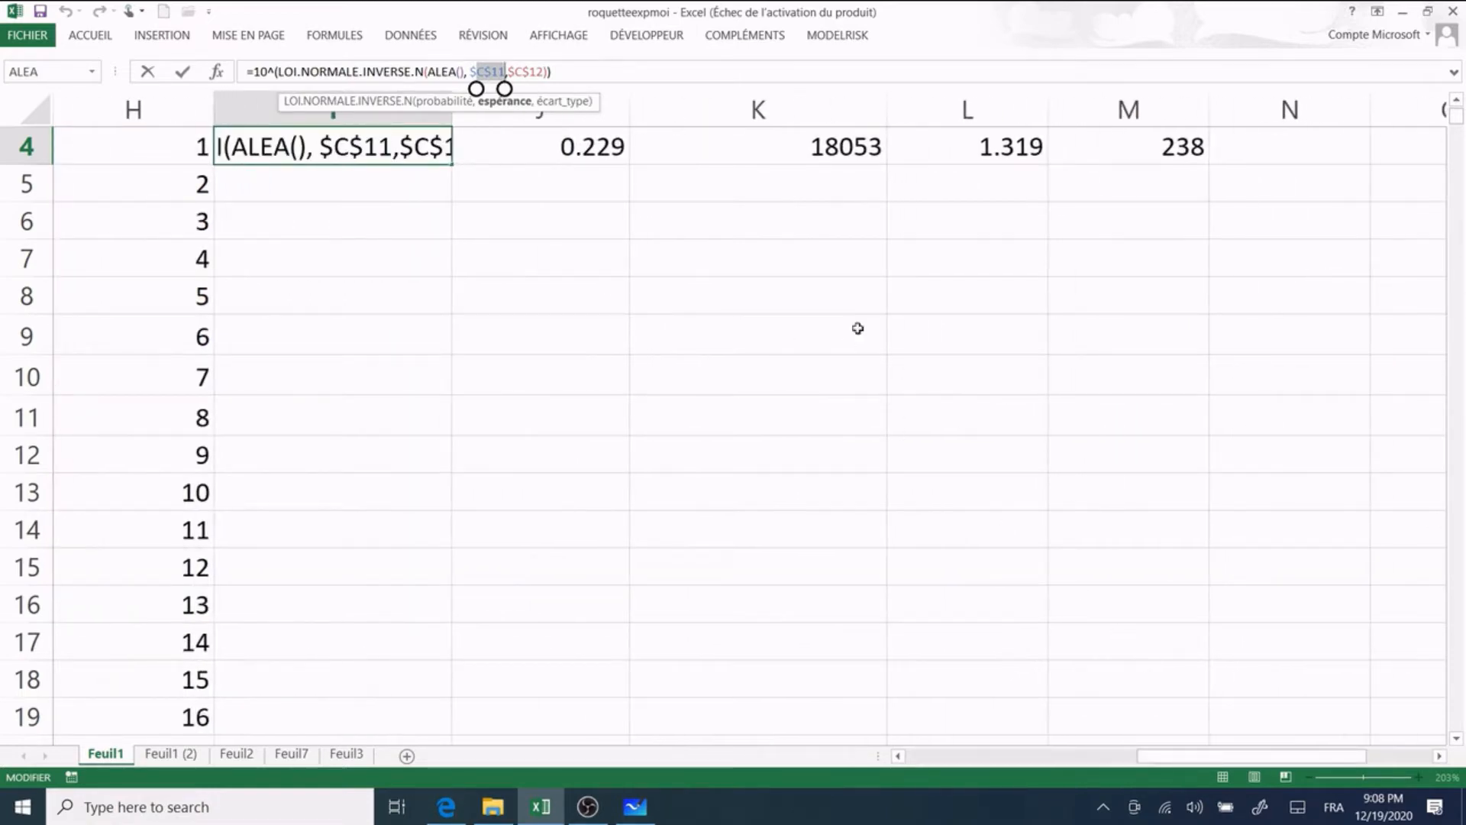
key("Return")
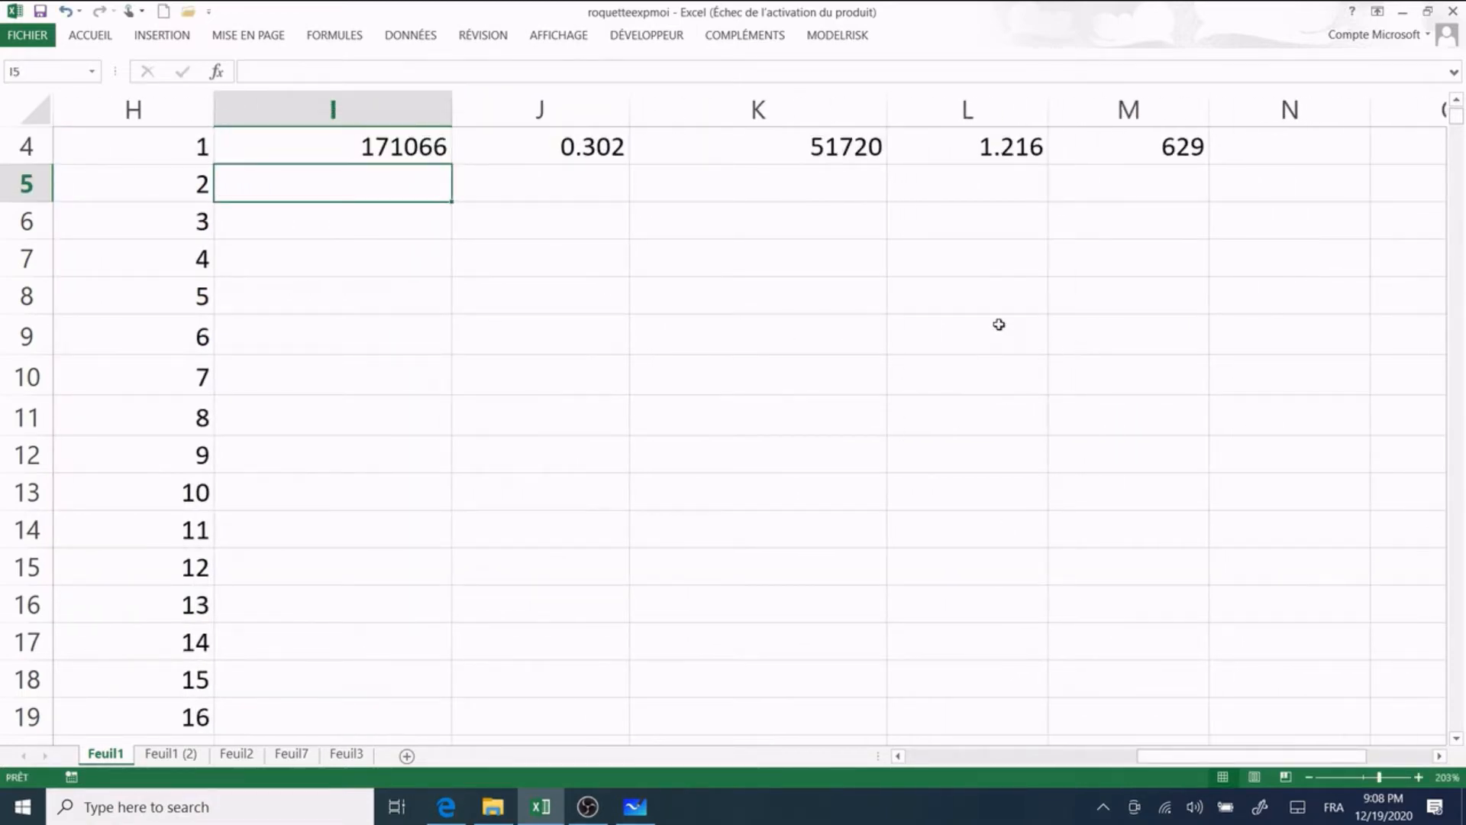
left_click(407, 148)
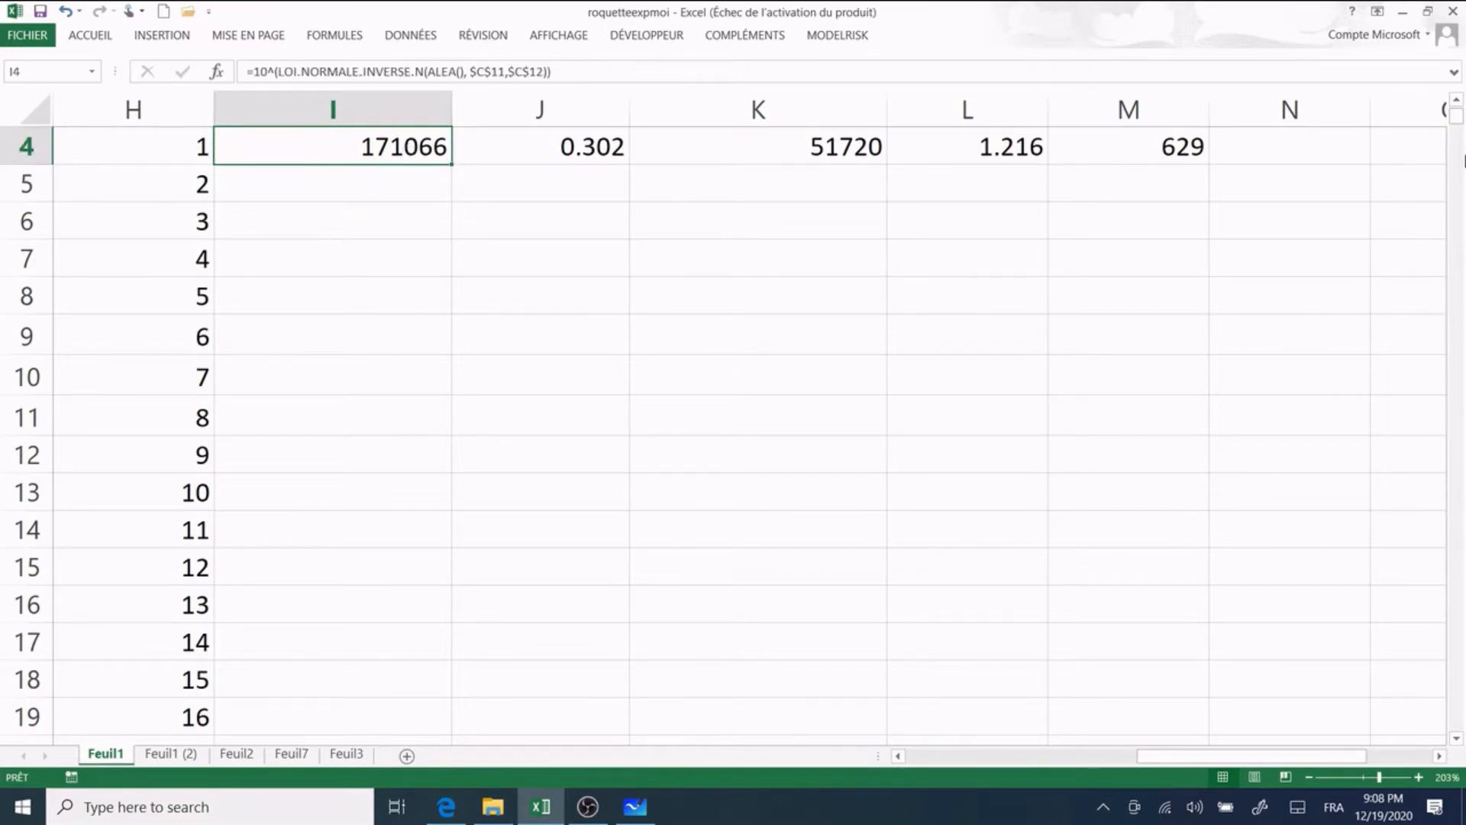
left_click_drag(1460, 120, 1456, 107)
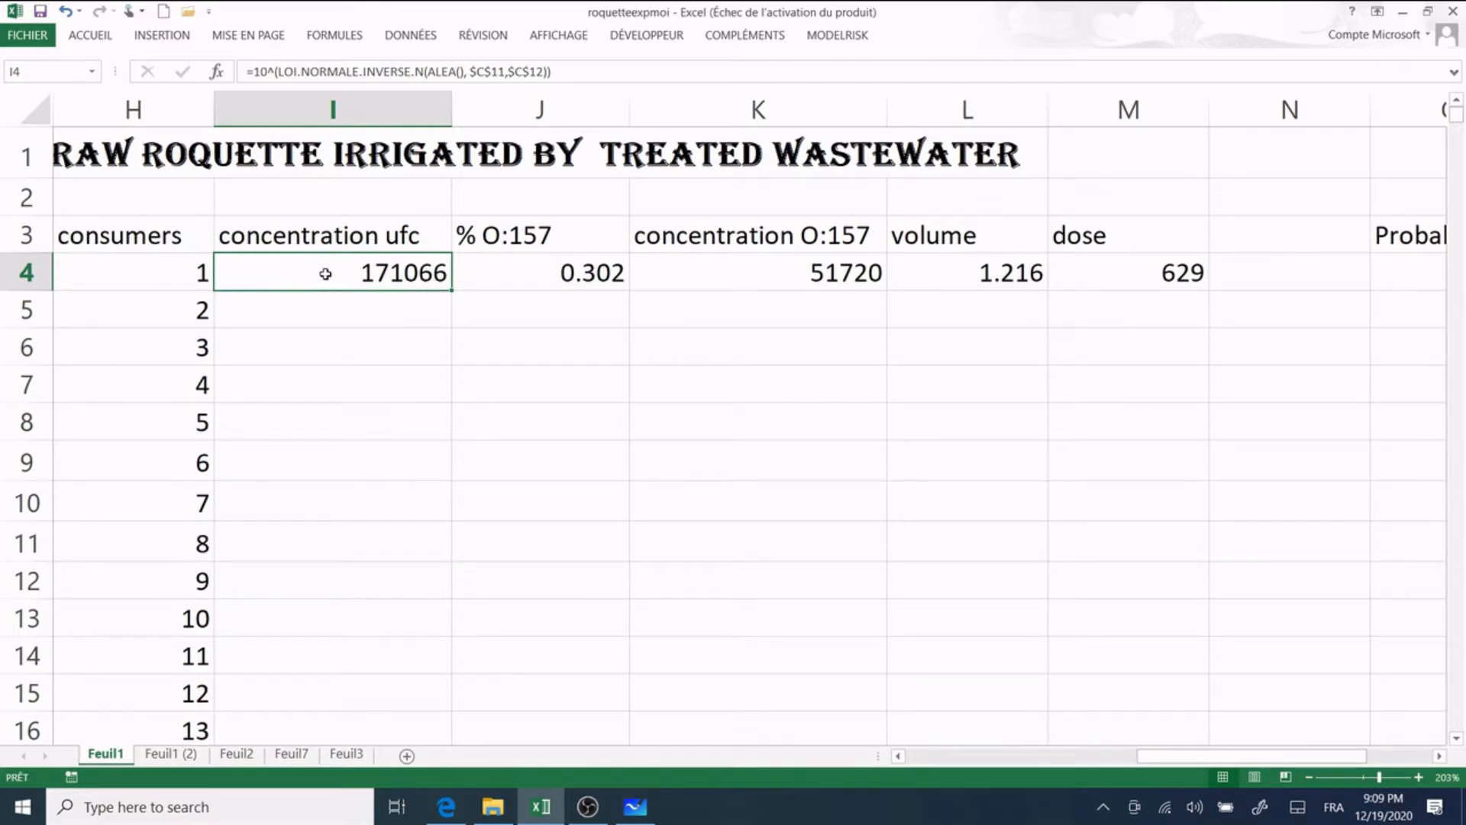
Step: Inspect the % O:157 formula in J4 for the first consumer
left_click(521, 274)
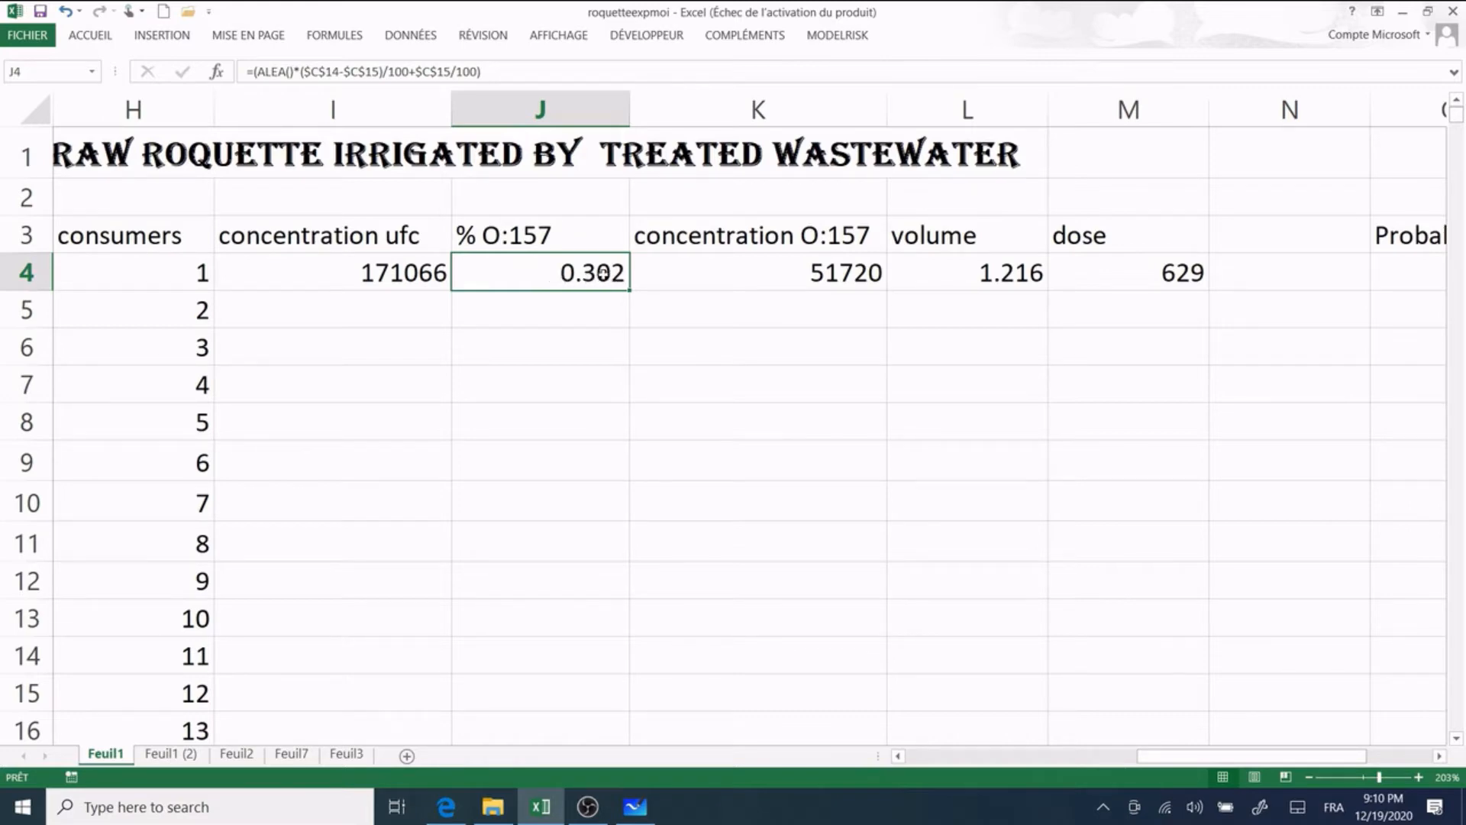
key("Down")
key("Up")
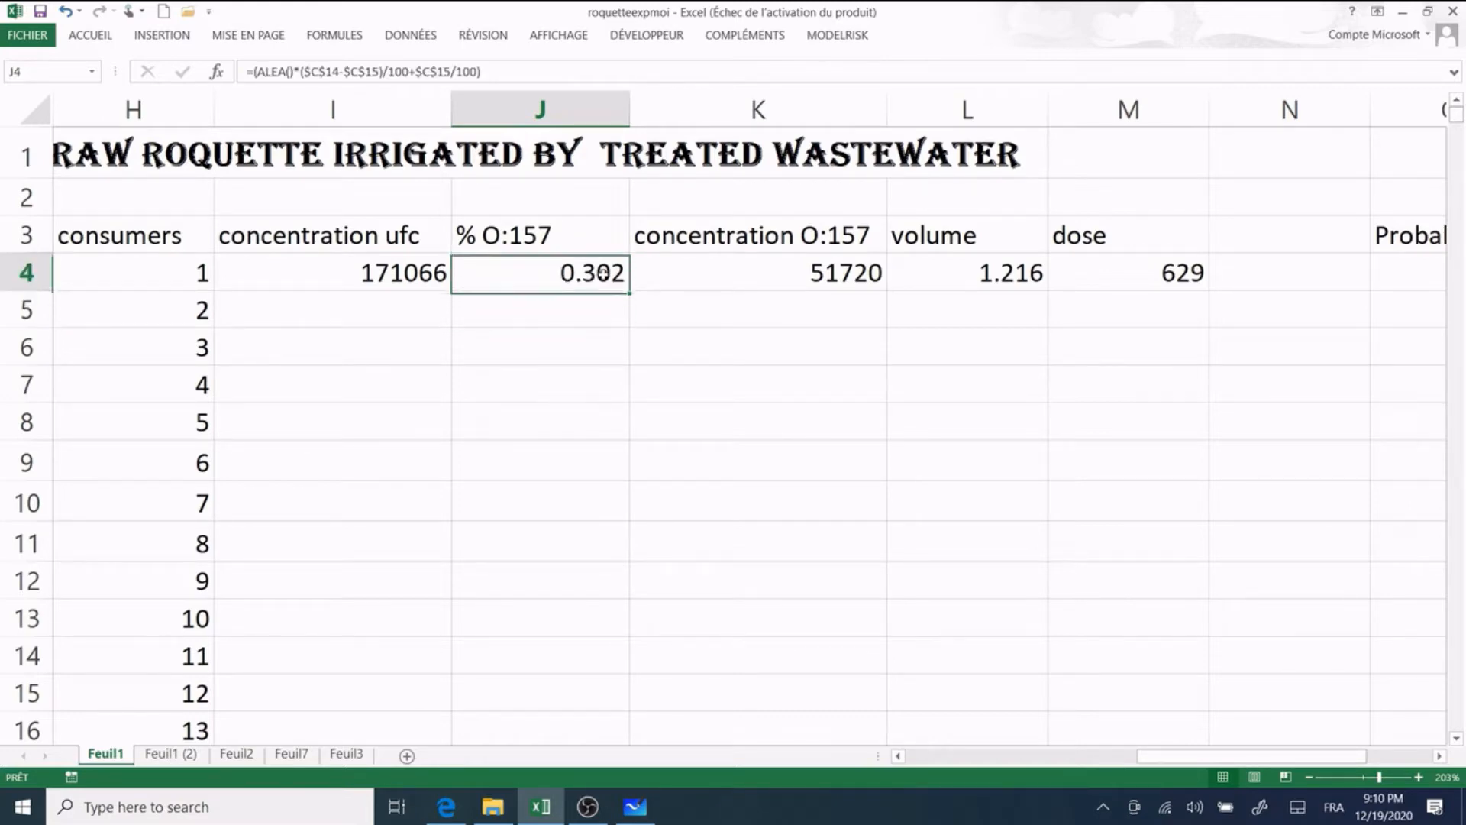
Step: Inspect the first consumer's concentration O:157, volume and dose formulas in K4, L4 and M4
left_click(689, 280)
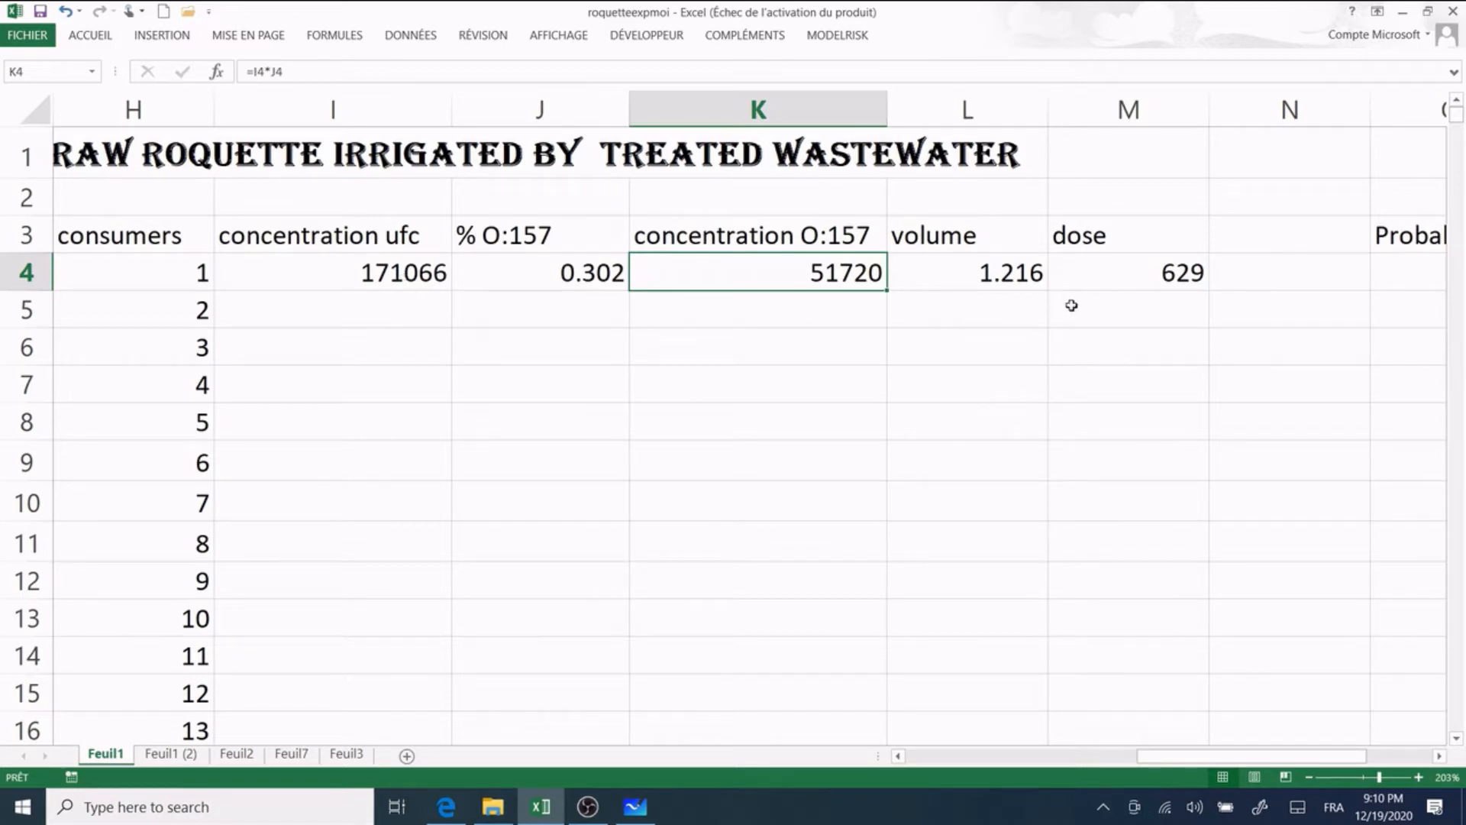
left_click(970, 272)
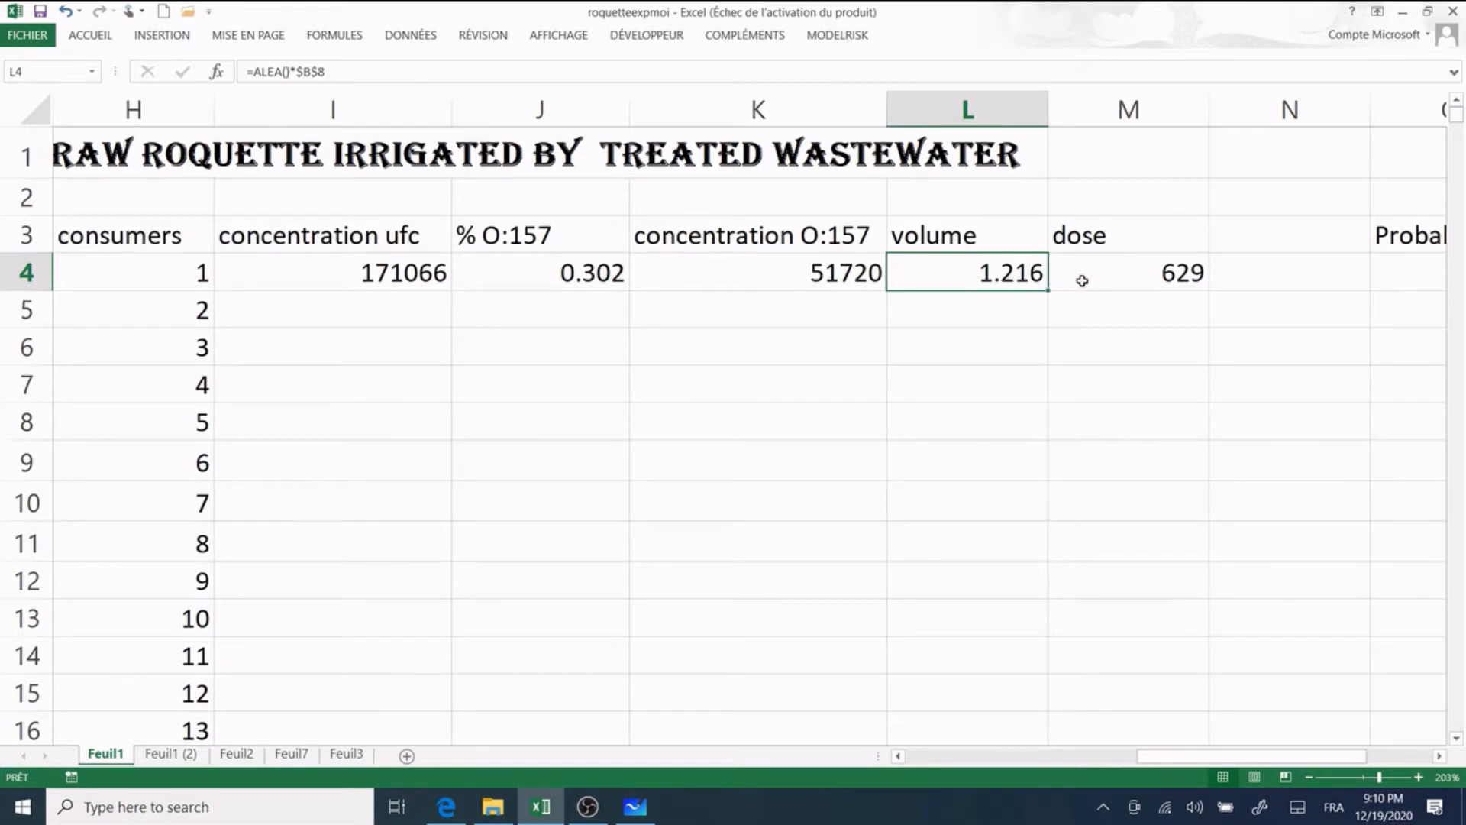
left_click(1120, 272)
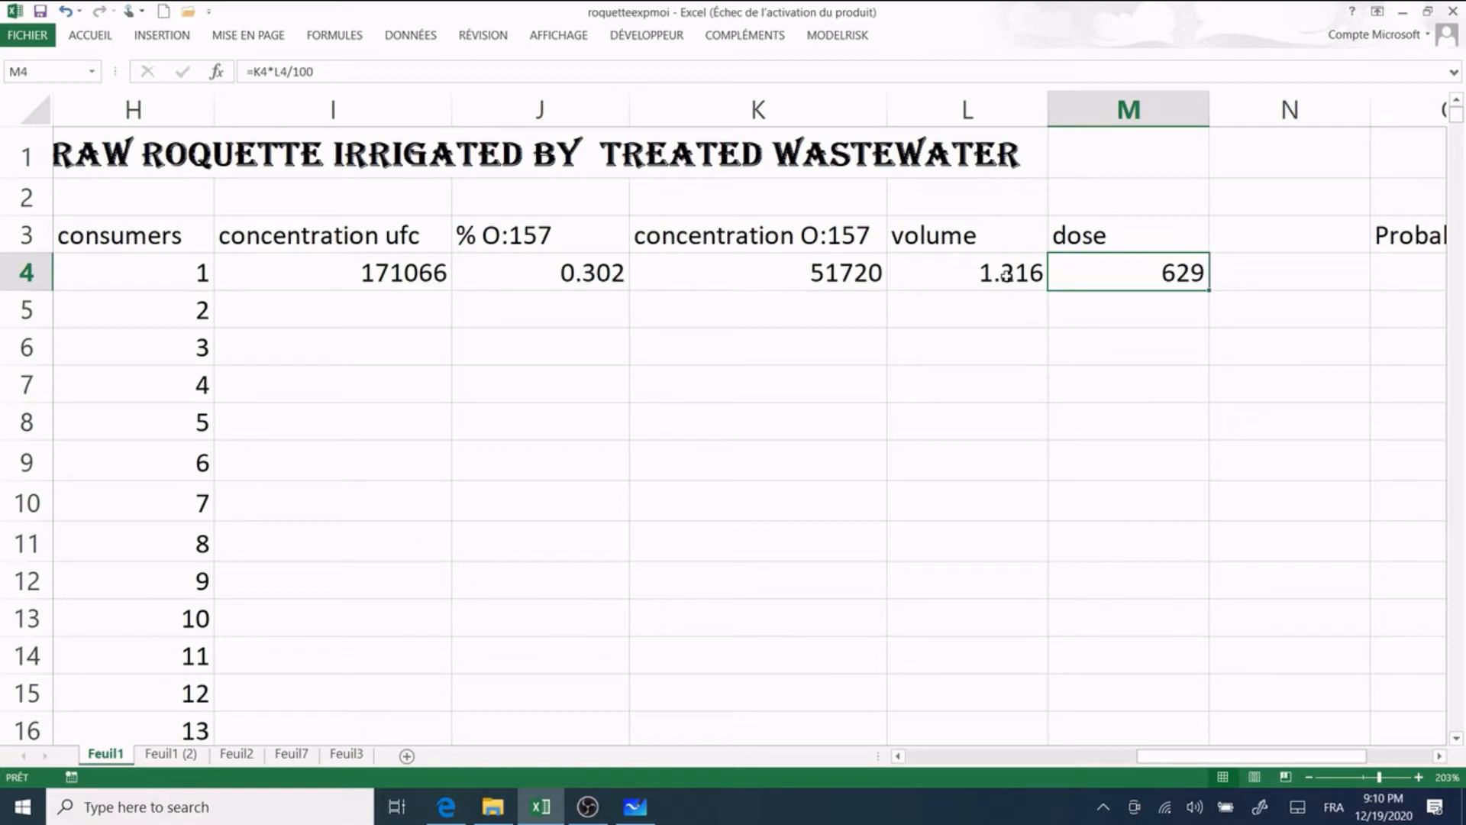
Step: Change the I3 column header to "concentration ufc/100ml"
left_click(360, 240)
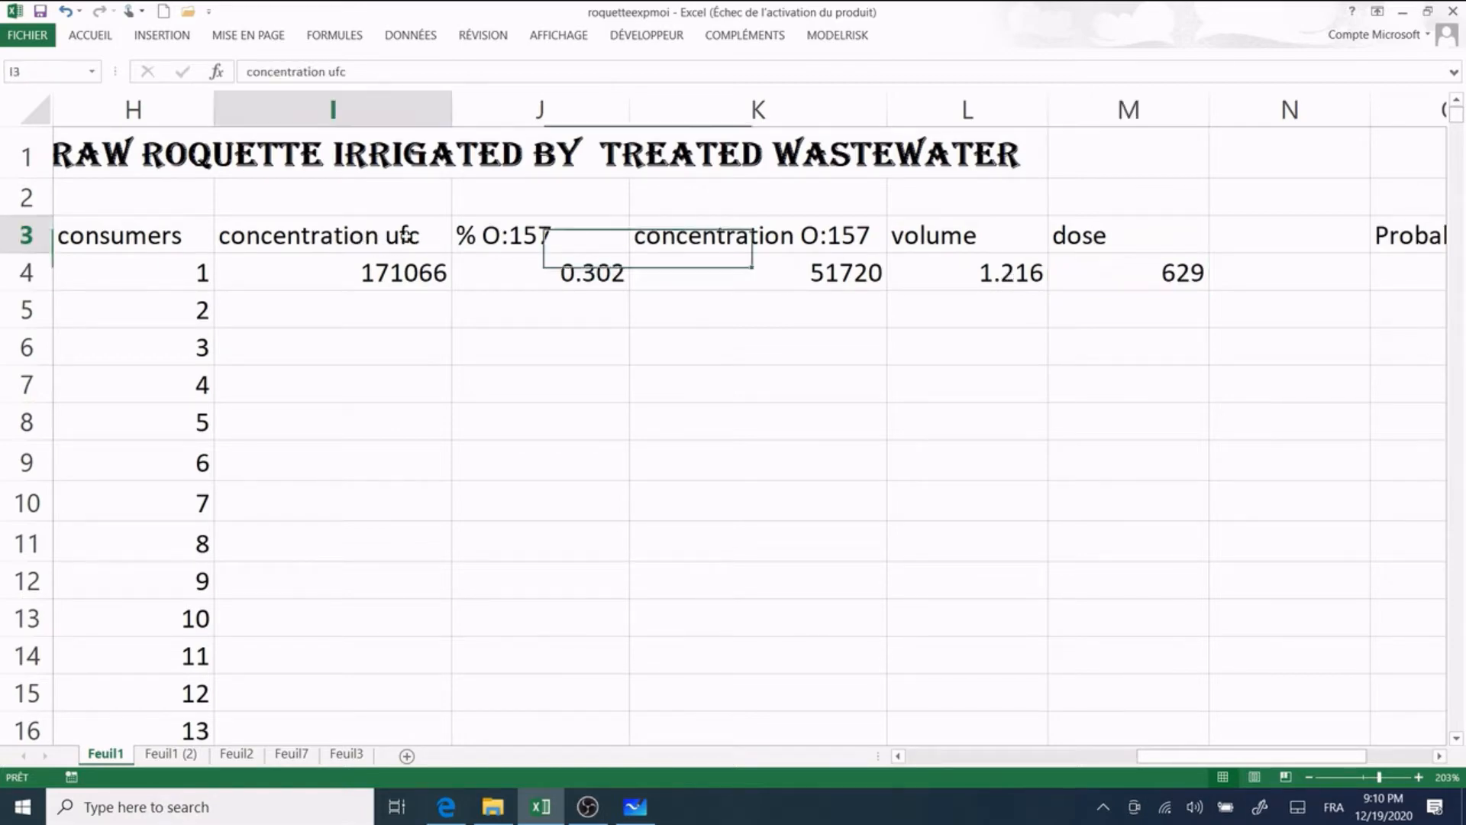
left_click(398, 68)
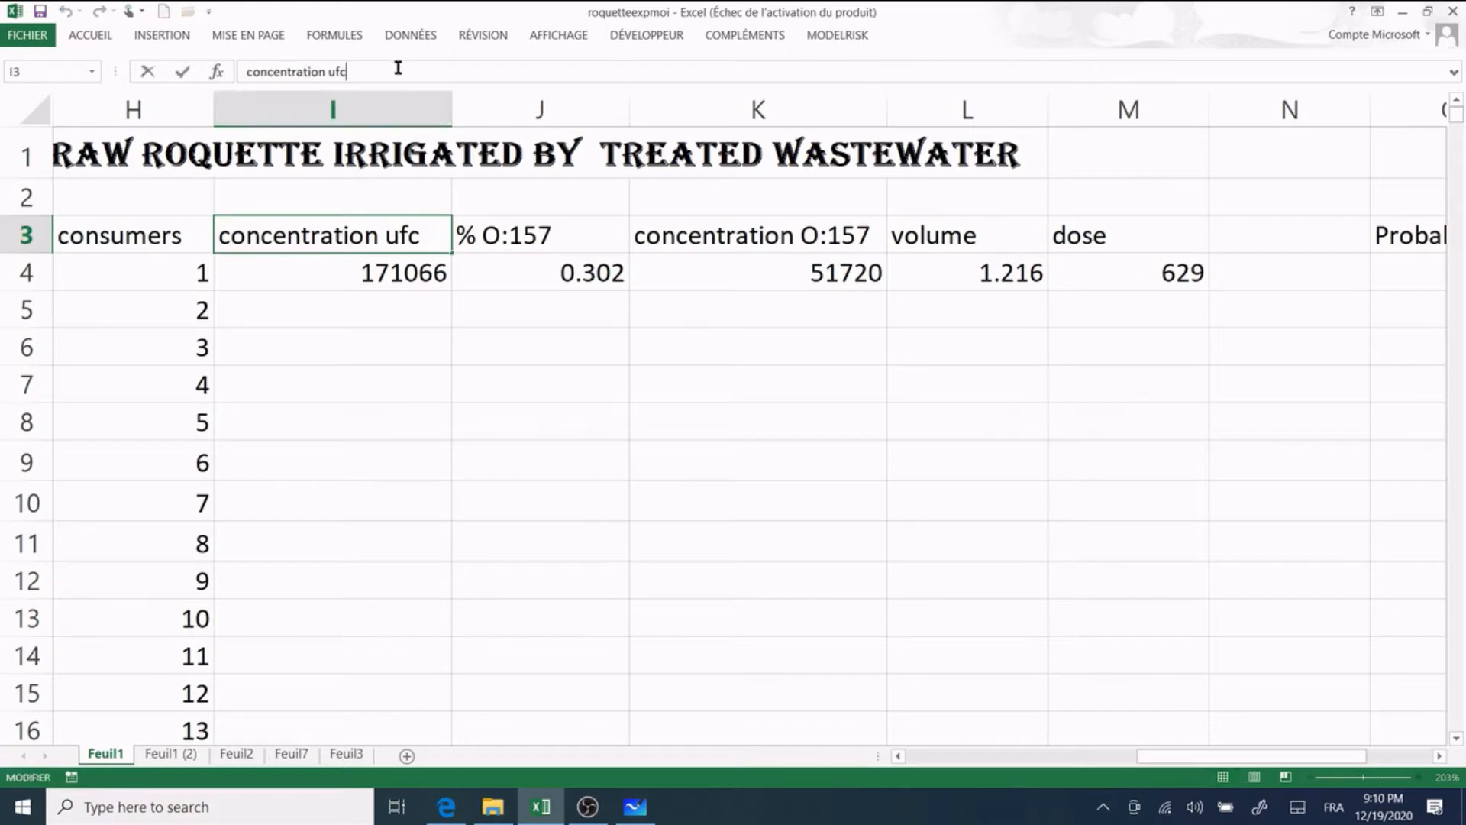
type("/100ml")
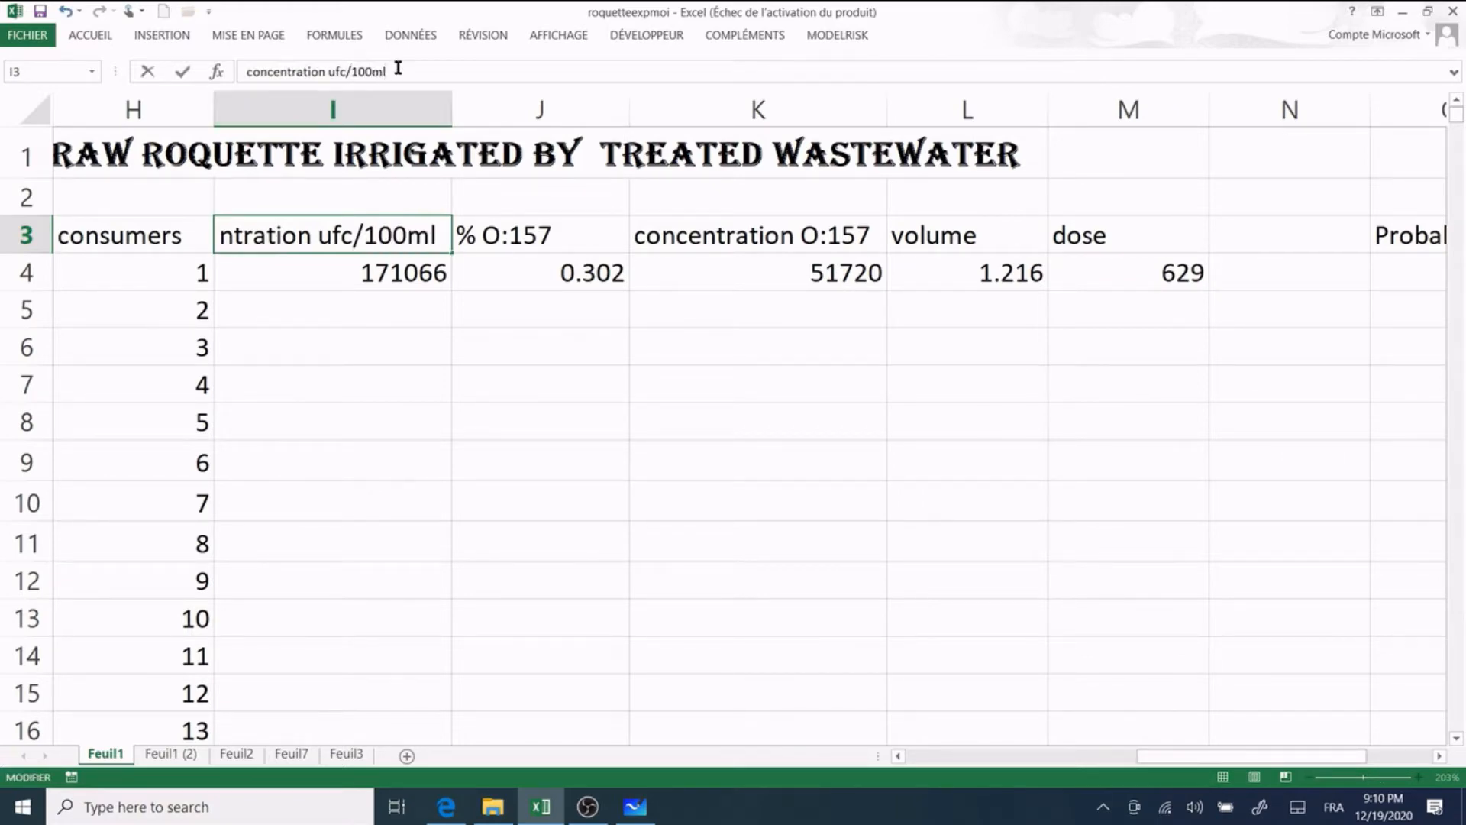
key("Return")
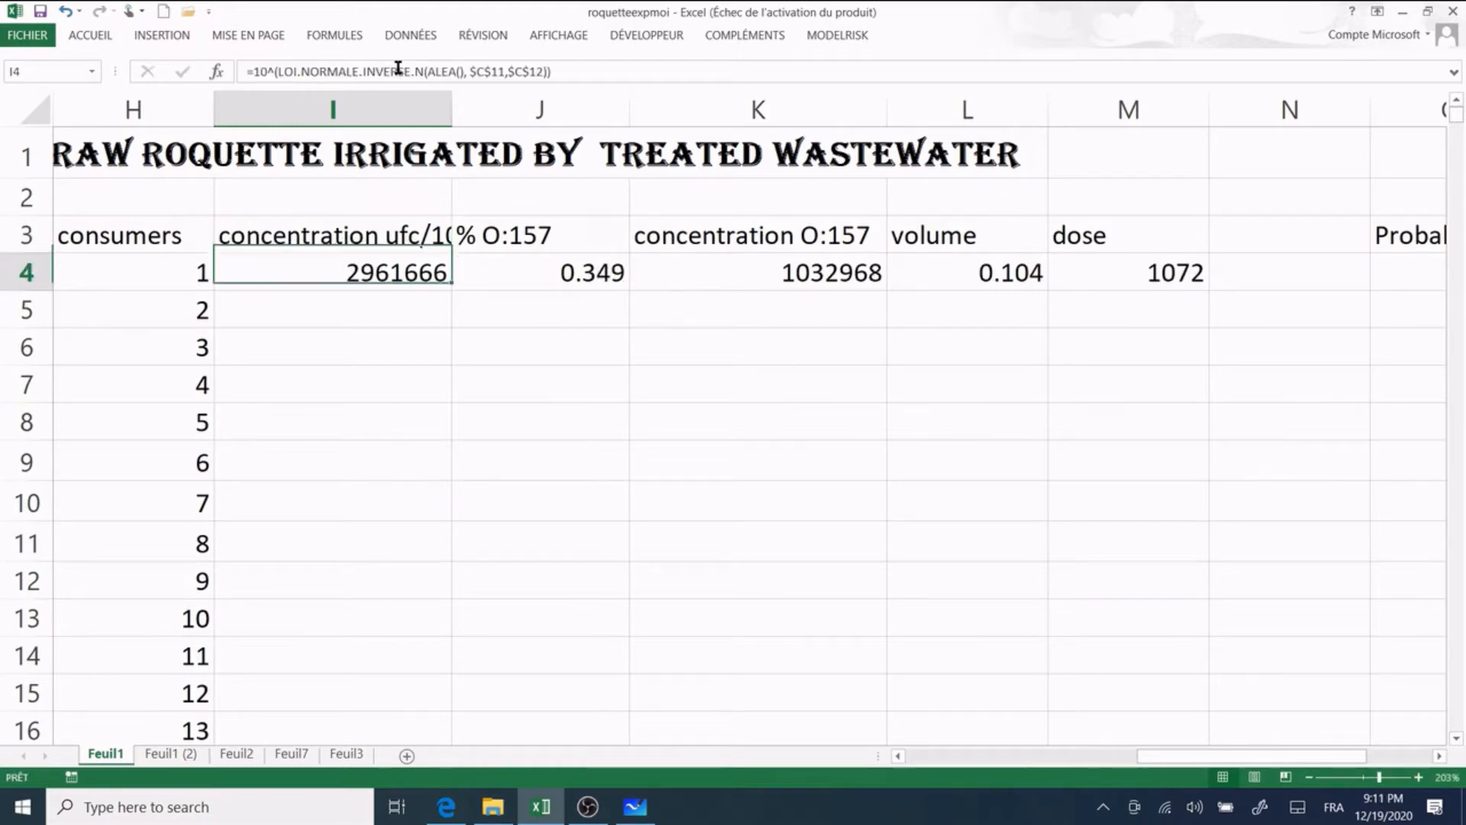
Step: Inspect the dose formula in M4 and the probability of infection formula in O4 that uses it
left_click(1114, 285)
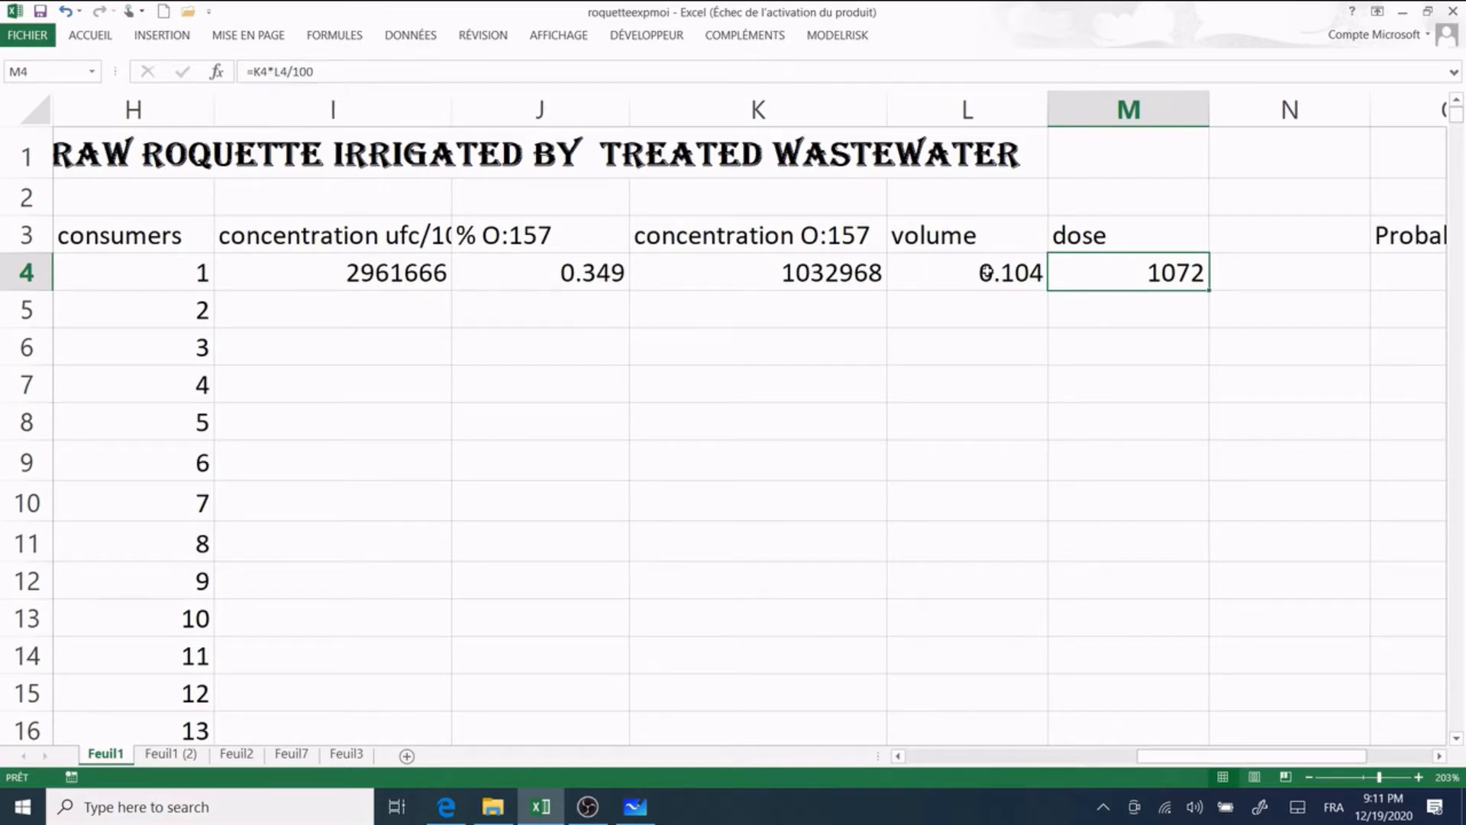
left_click(1437, 756)
left_click(1438, 756)
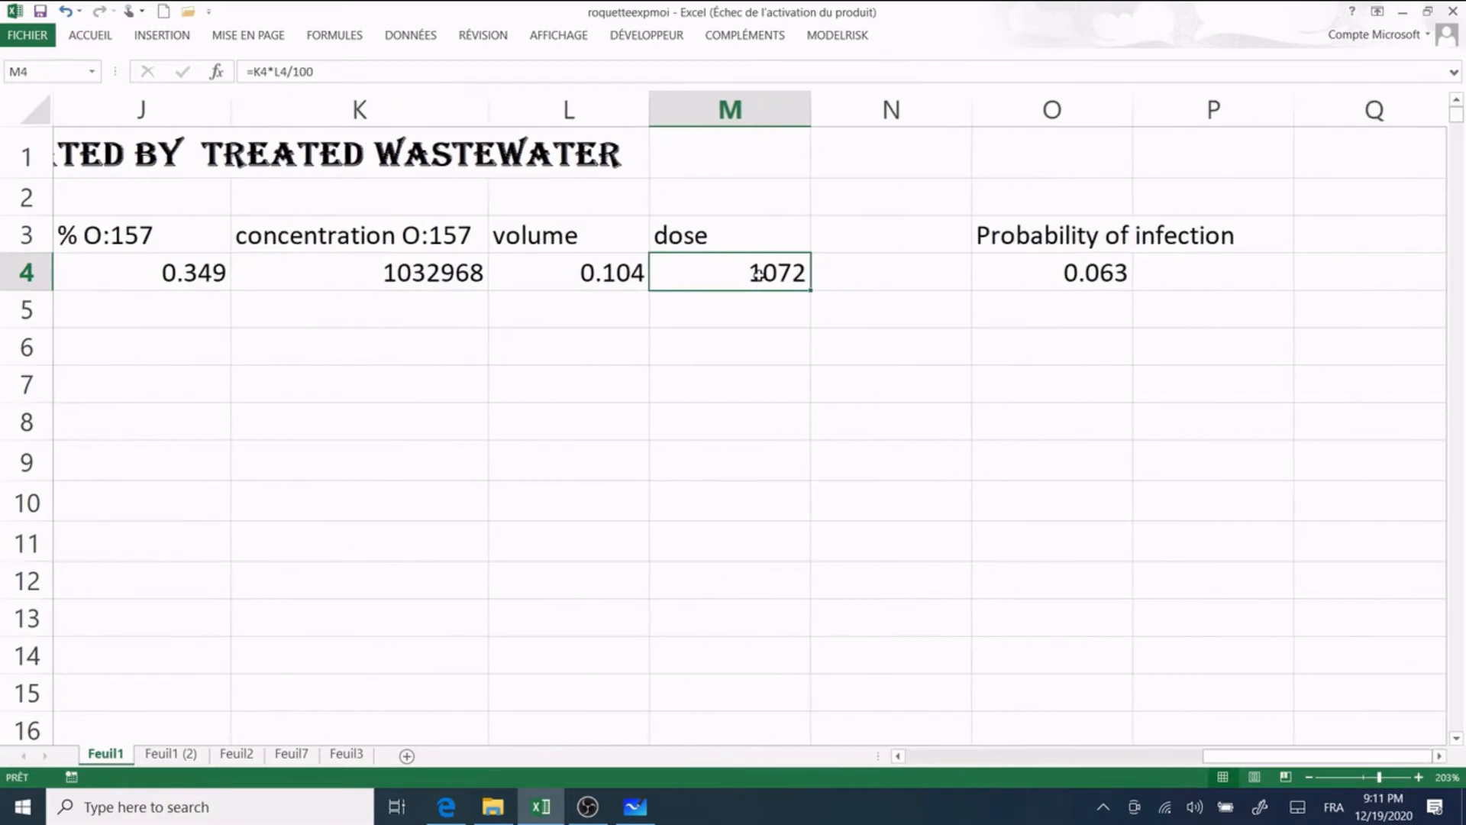
left_click(1038, 265)
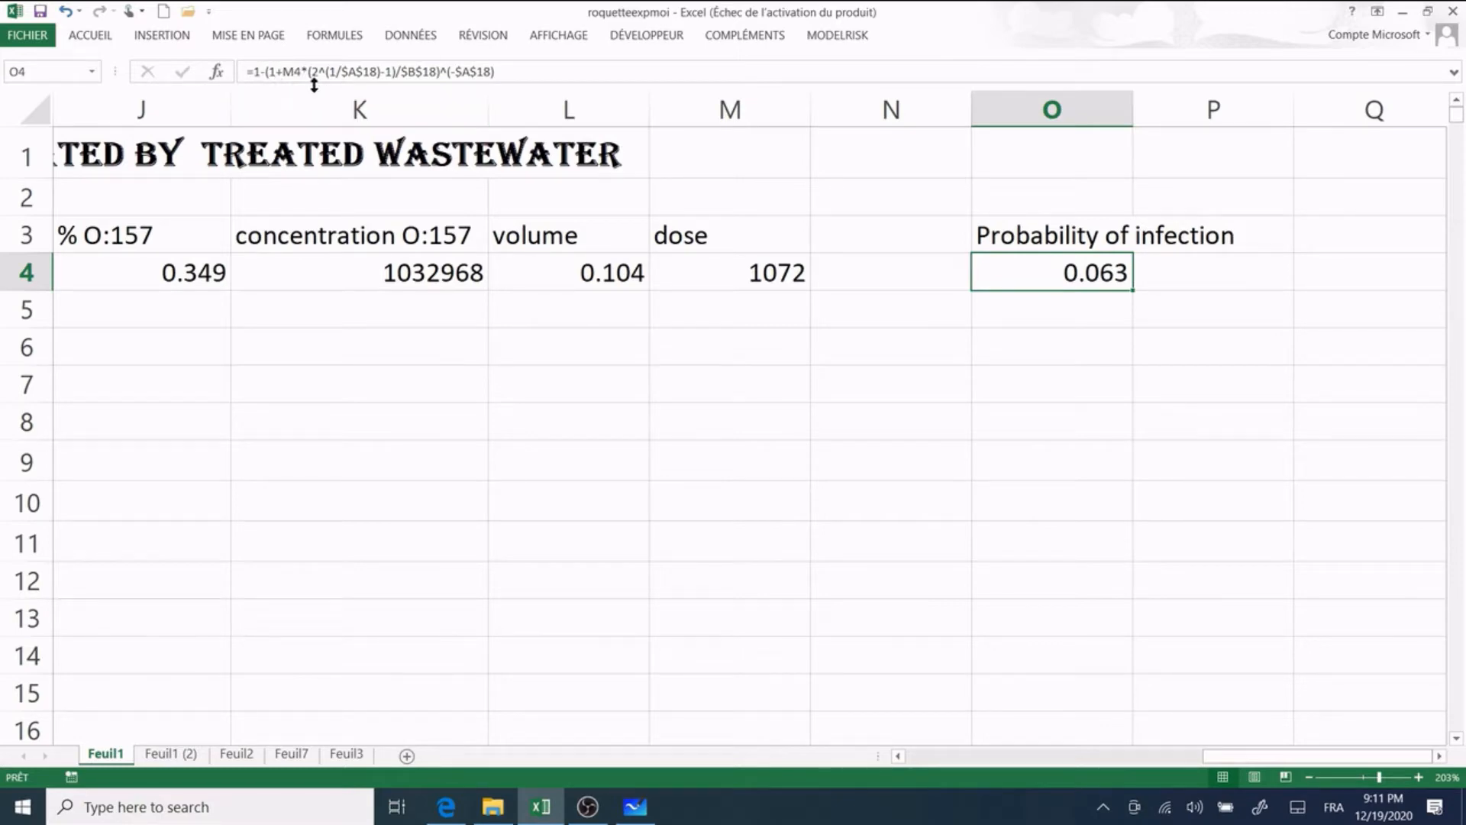
left_click(736, 267)
left_click(1010, 278)
Step: Look up the Beta Poisson alpha and N50 parameters in A18 and B18 referenced by the probability formula
left_click_drag(1234, 762, 901, 768)
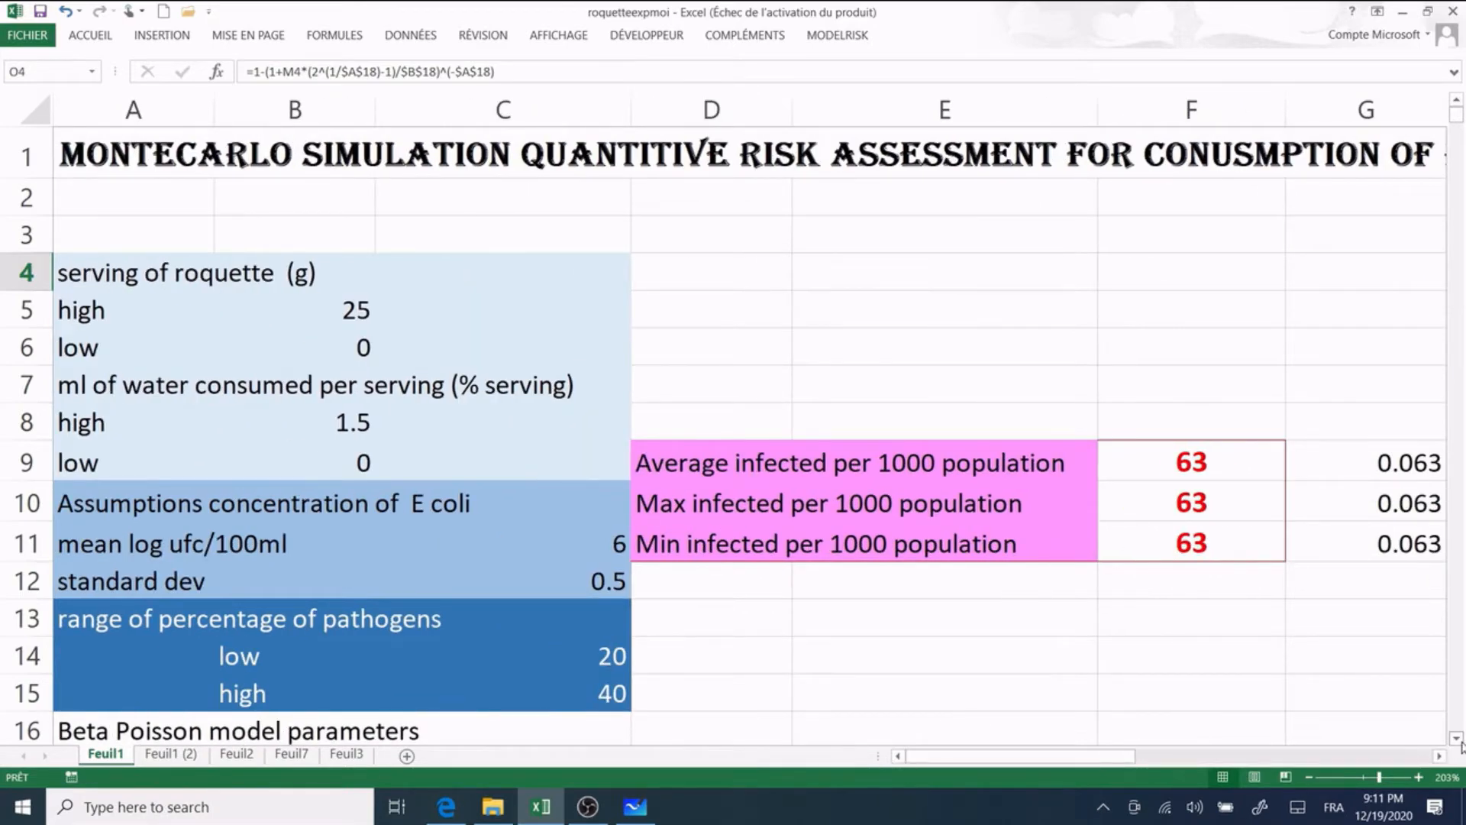
left_click(1458, 739)
left_click(1458, 740)
left_click(1457, 739)
left_click(1458, 739)
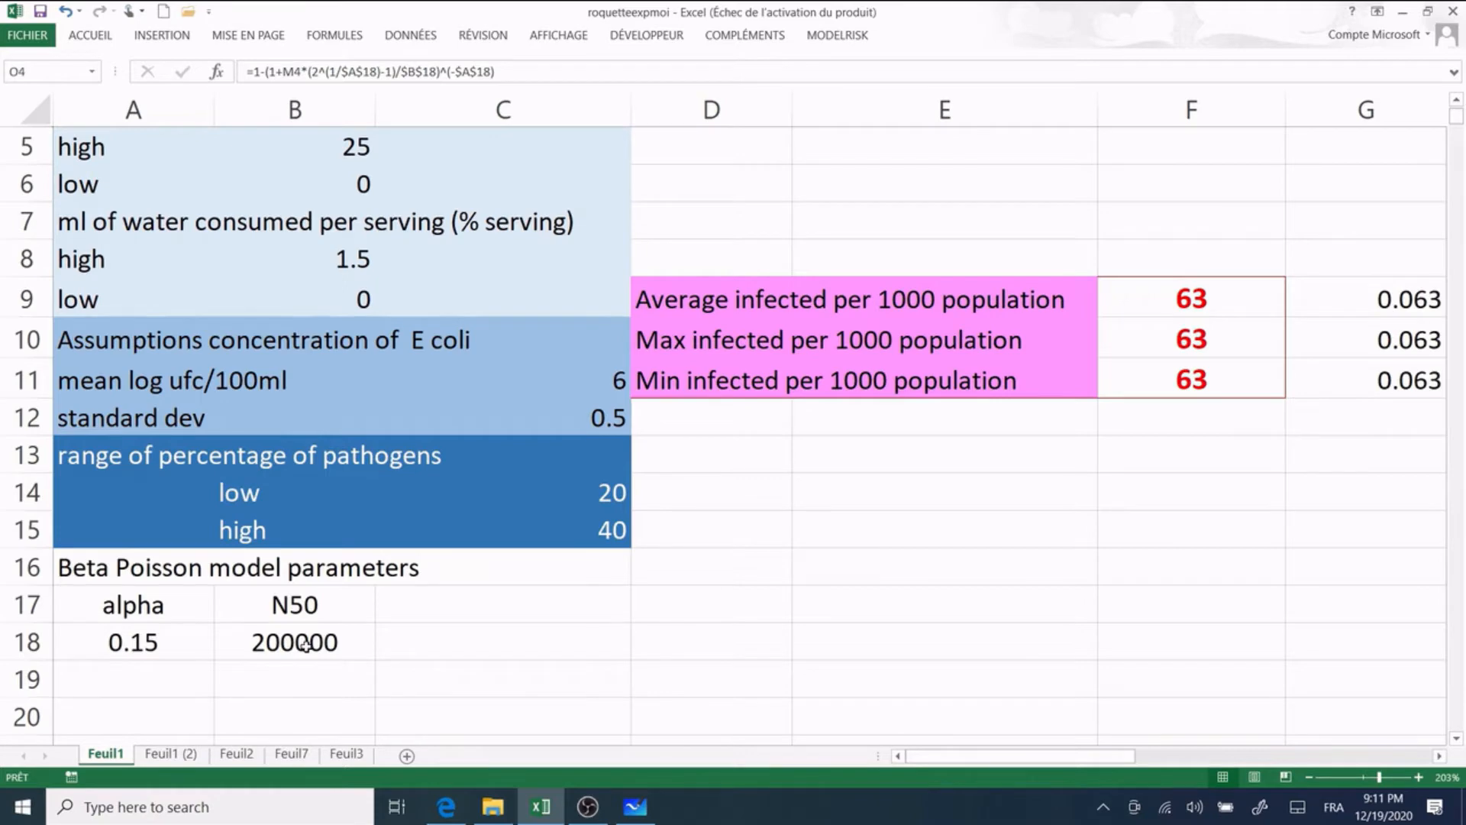
Step: Review the % O:157 formula in J4 and the probability of infection formula in O4 again
left_click(1193, 757)
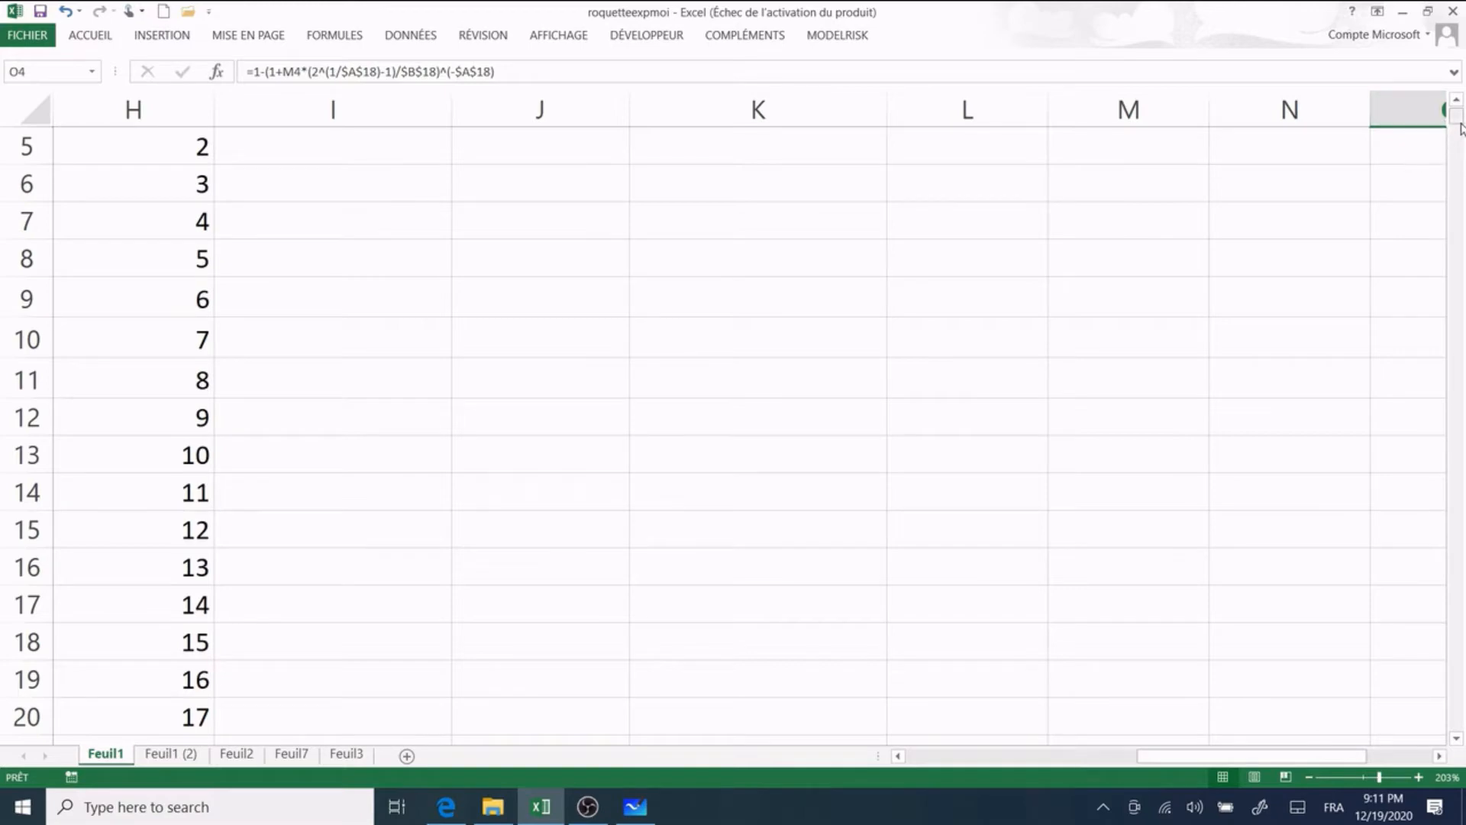
scroll(1460, 129, "up", 2)
left_click(576, 272)
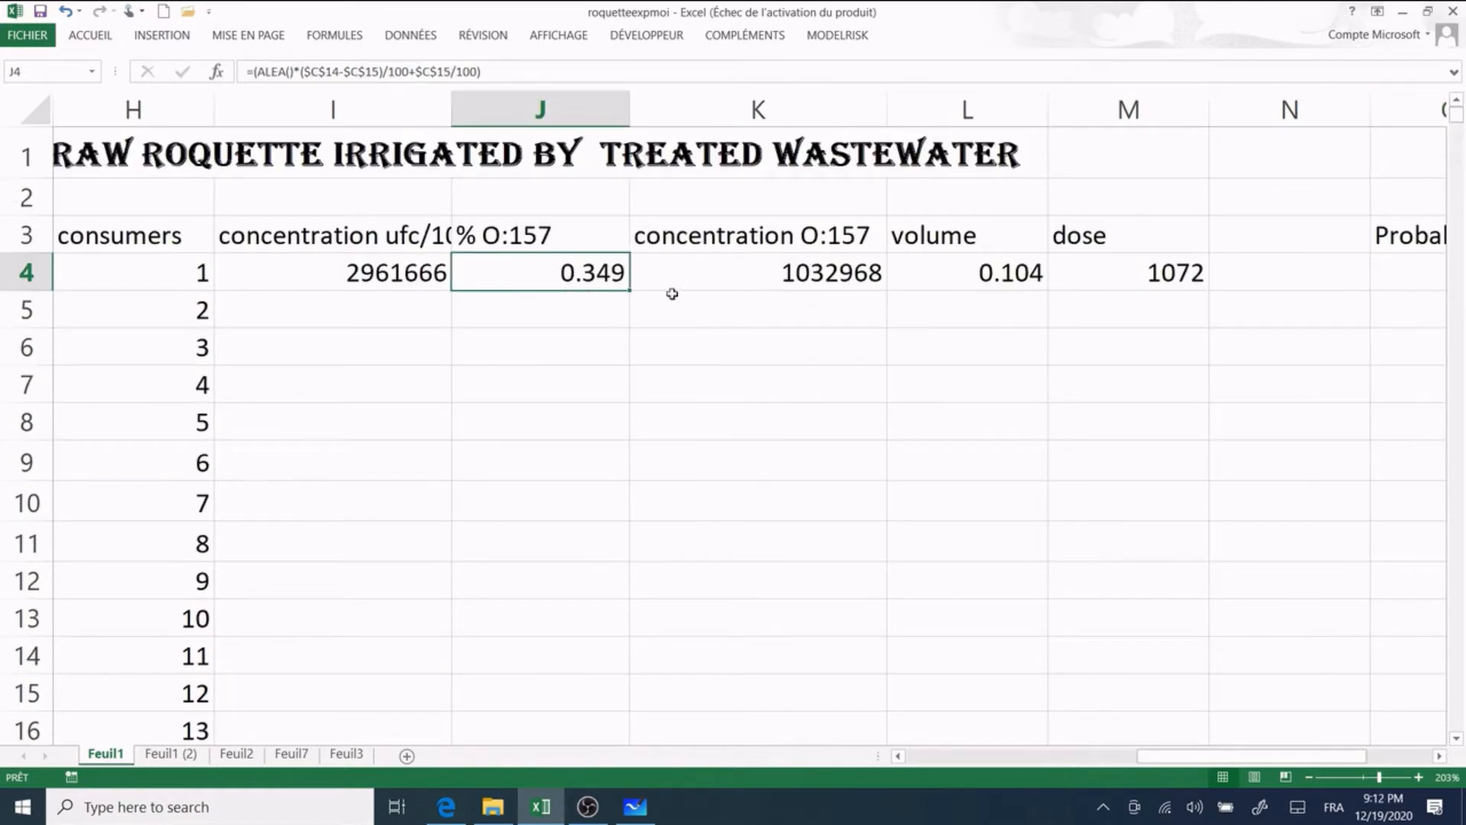
left_click(1401, 269)
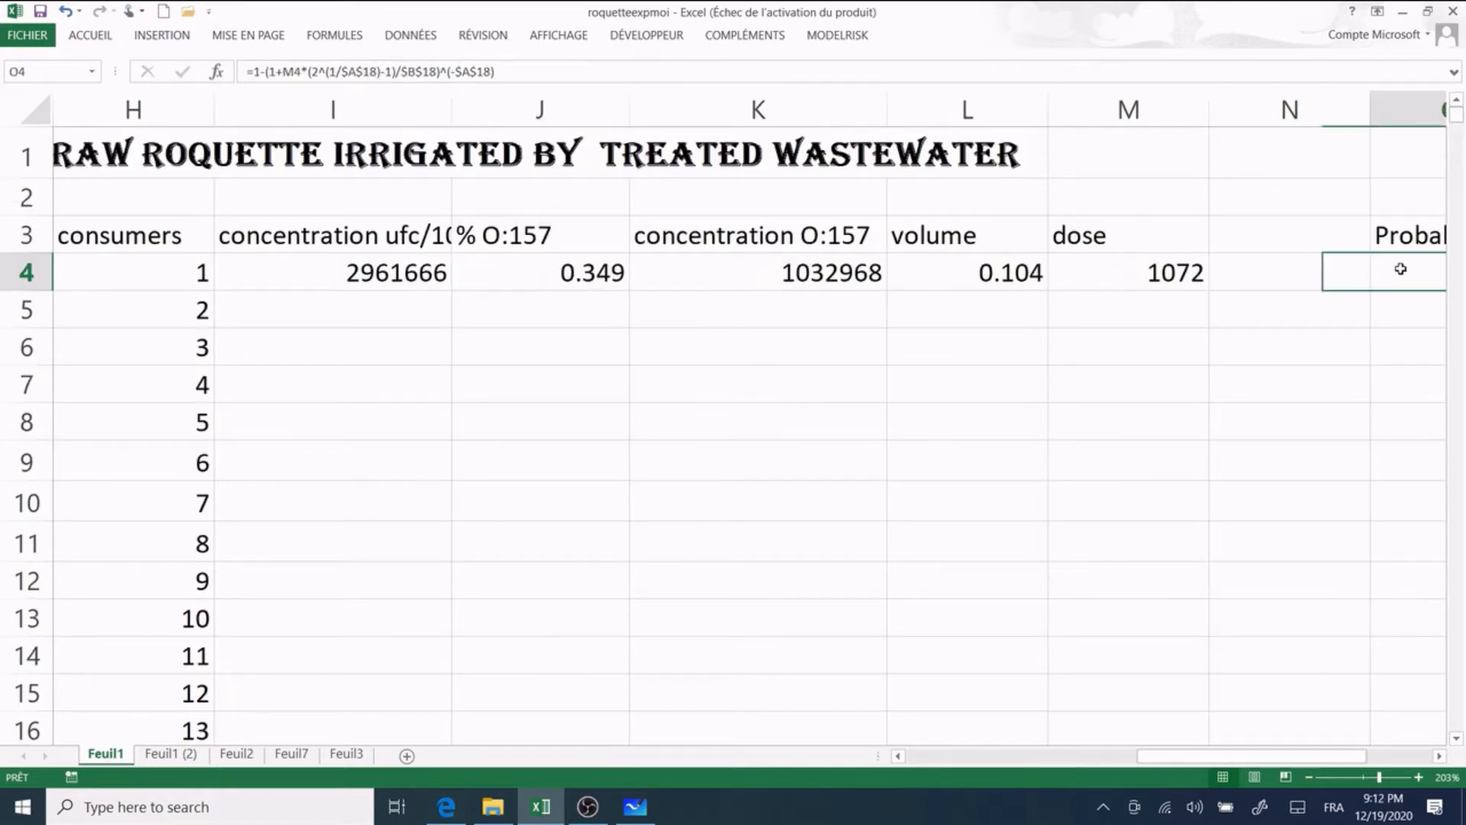
key("Right")
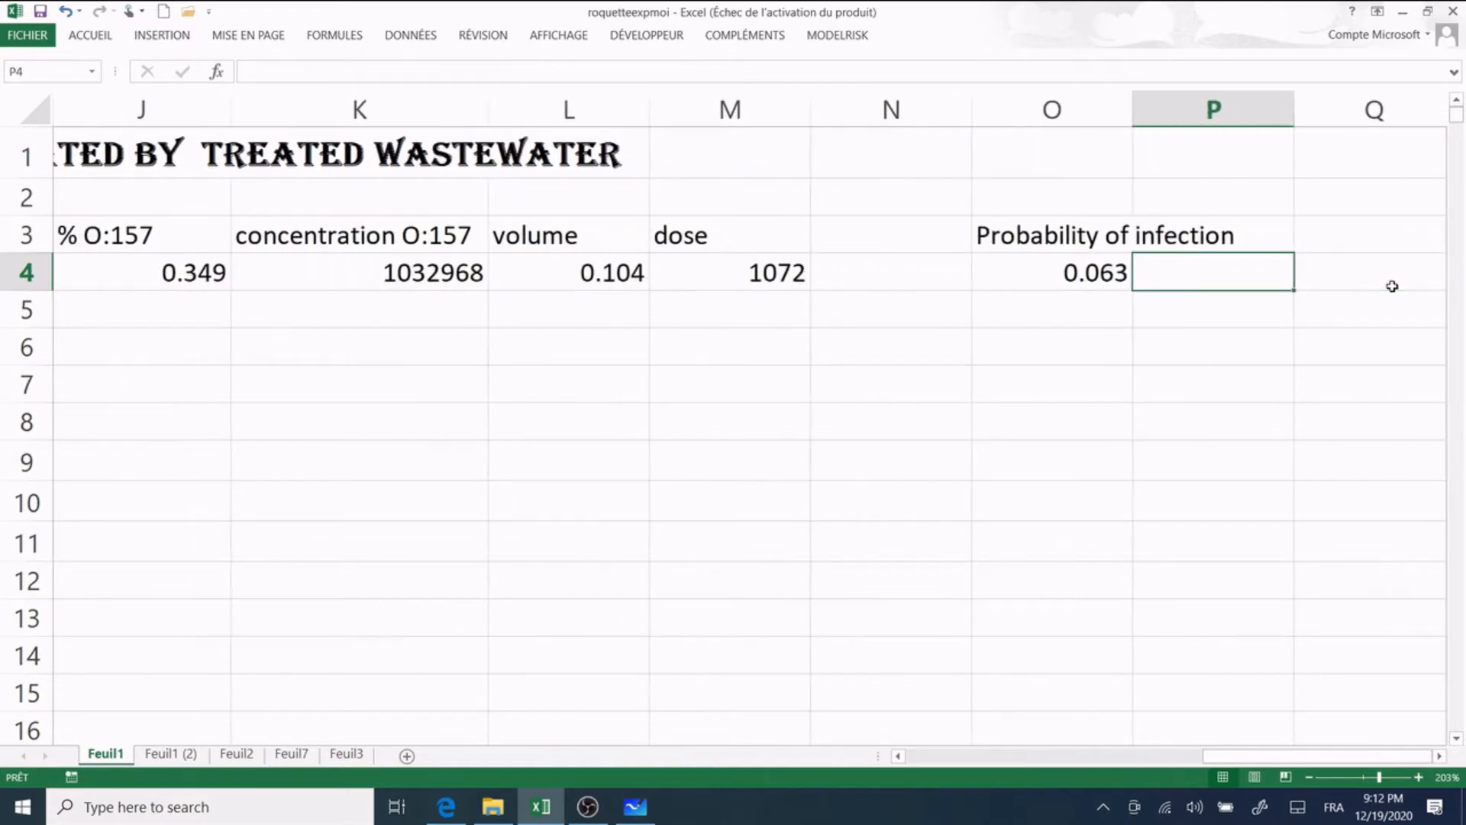
key("Left")
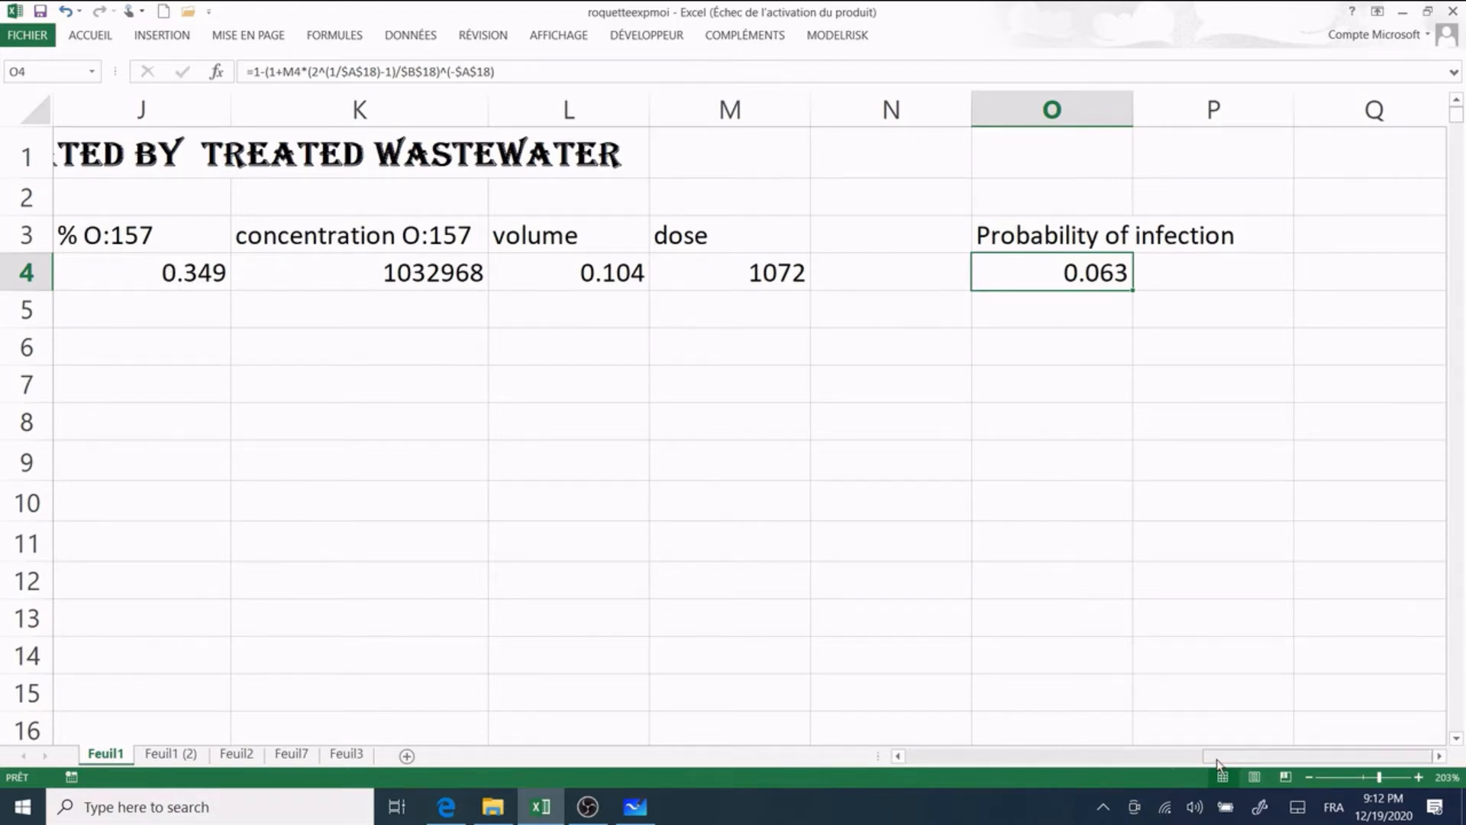
Step: Fill the first consumer's formulas in I4:O4 down for all 1000 consumers
left_click_drag(1221, 768, 1027, 774)
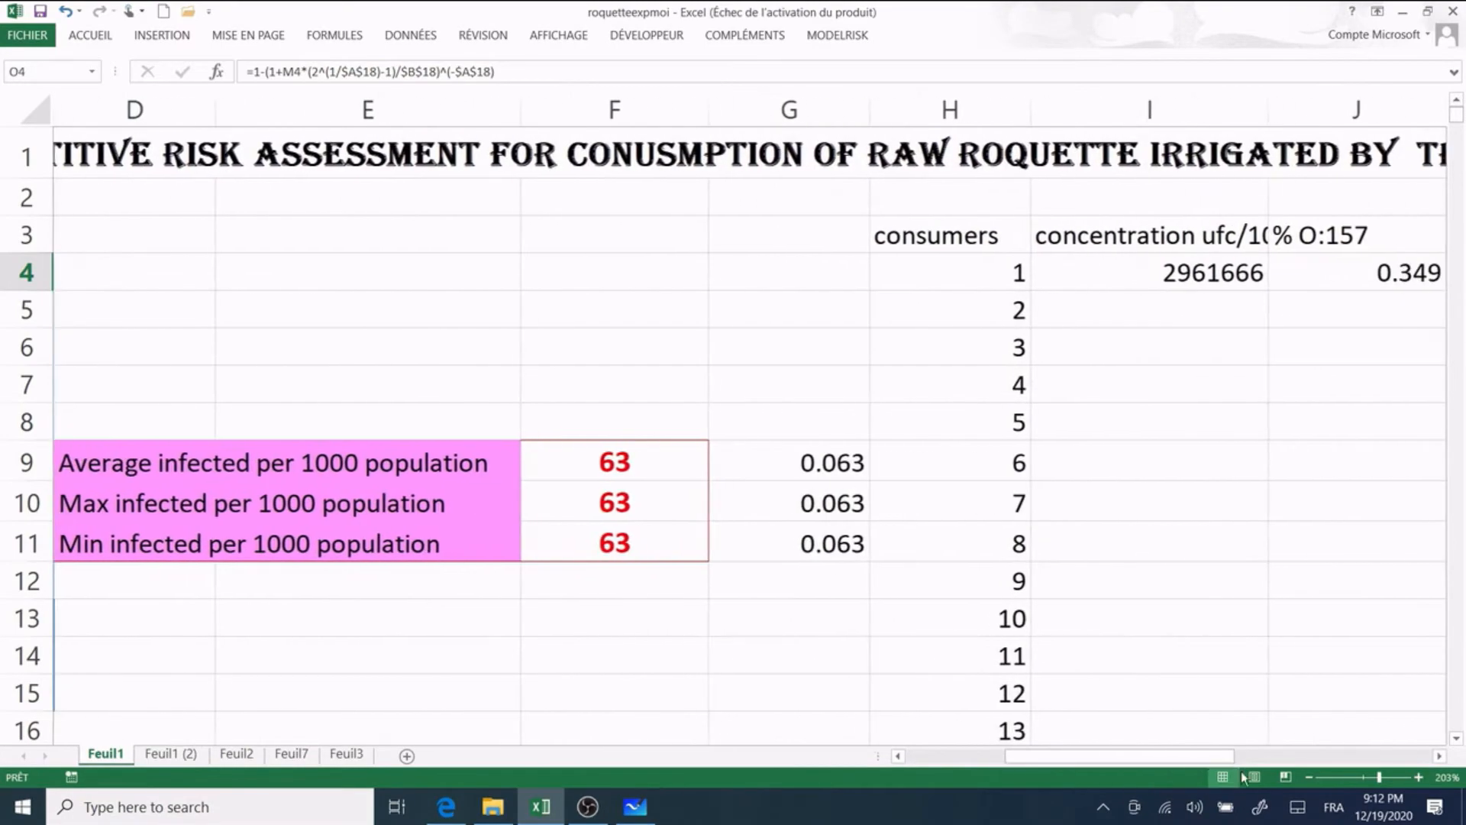
left_click(1367, 776)
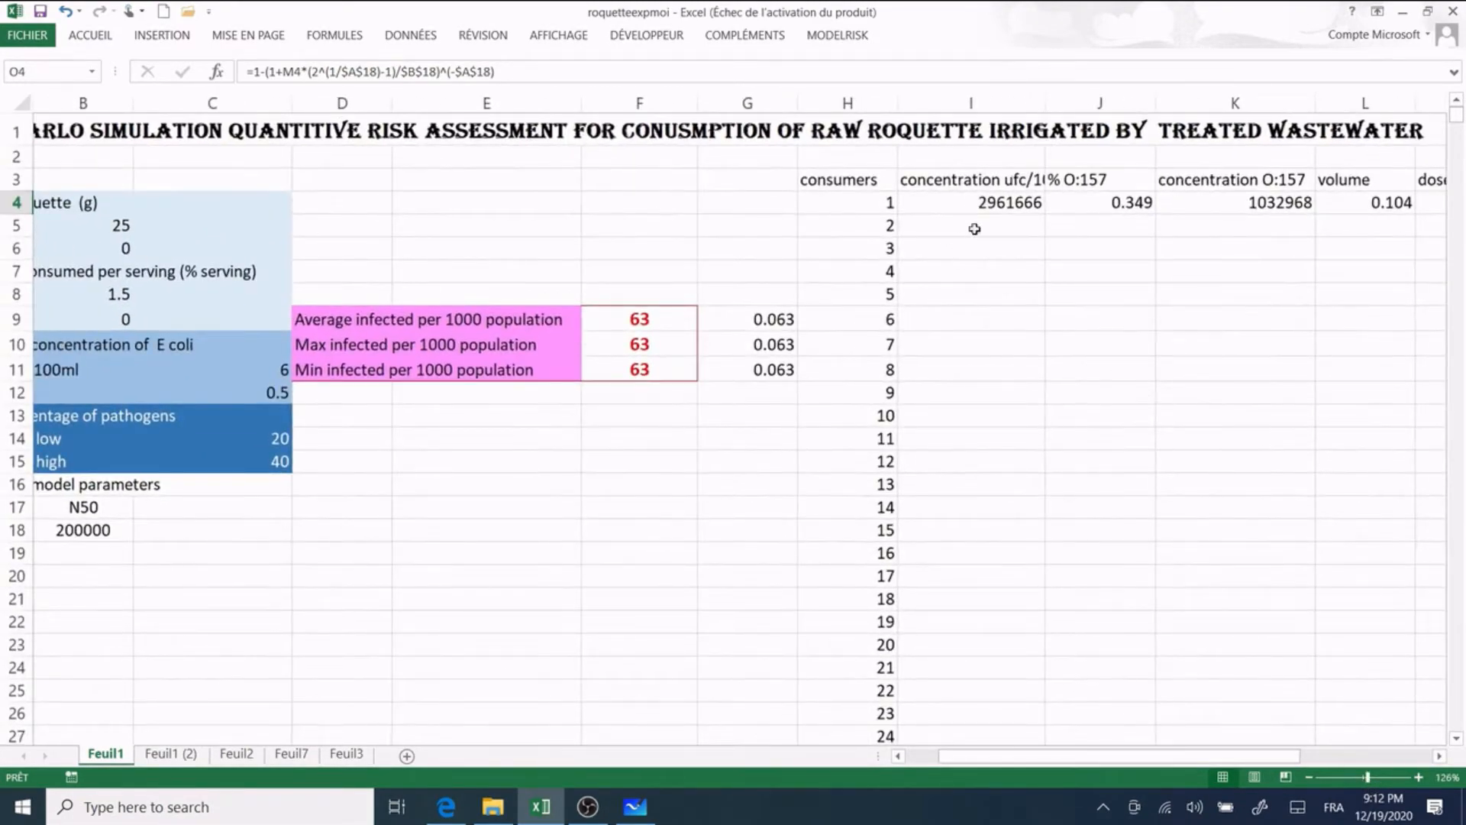
left_click_drag(948, 202, 1408, 208)
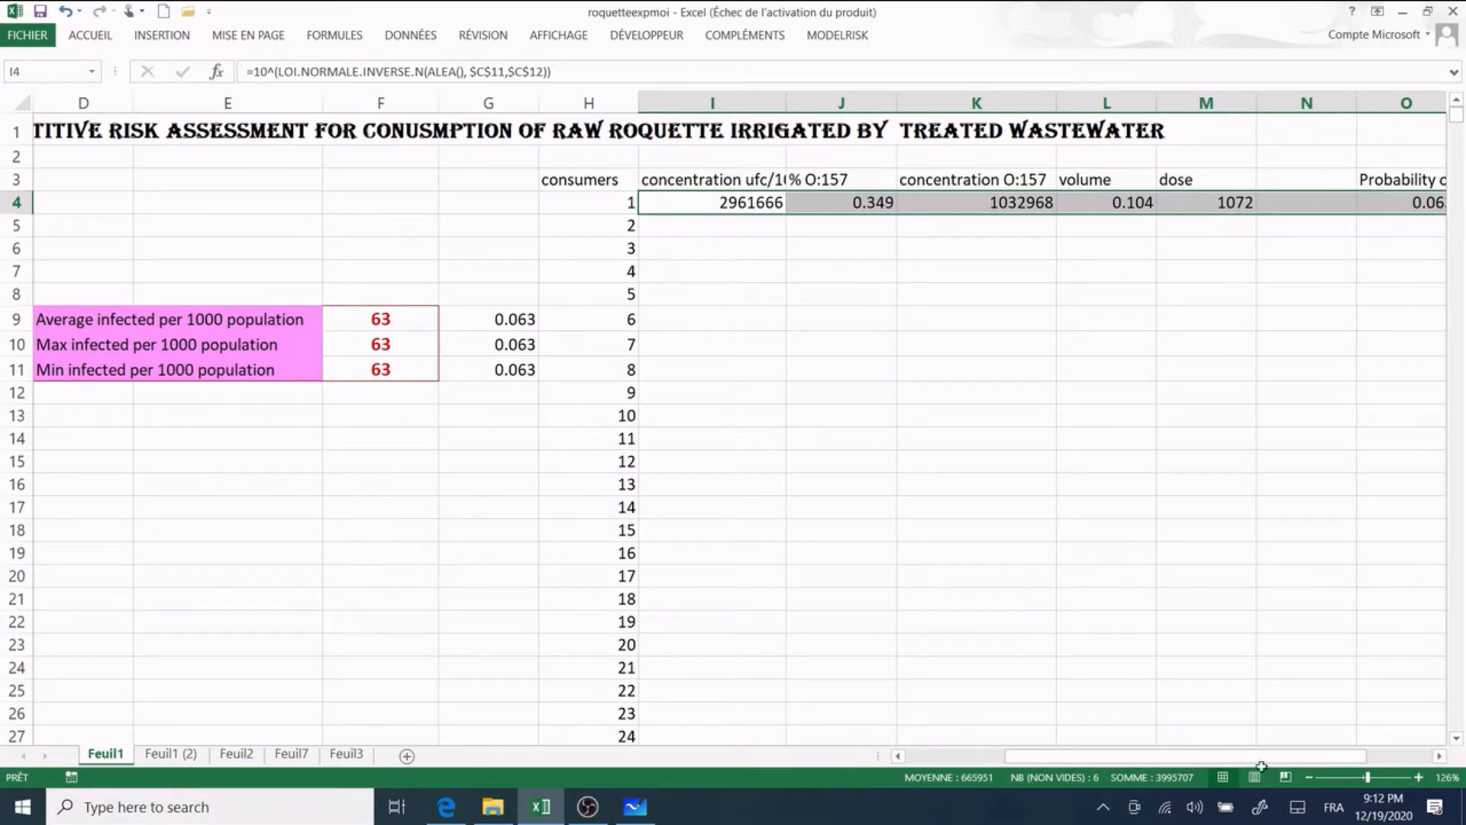
left_click(1438, 756)
left_click(1439, 756)
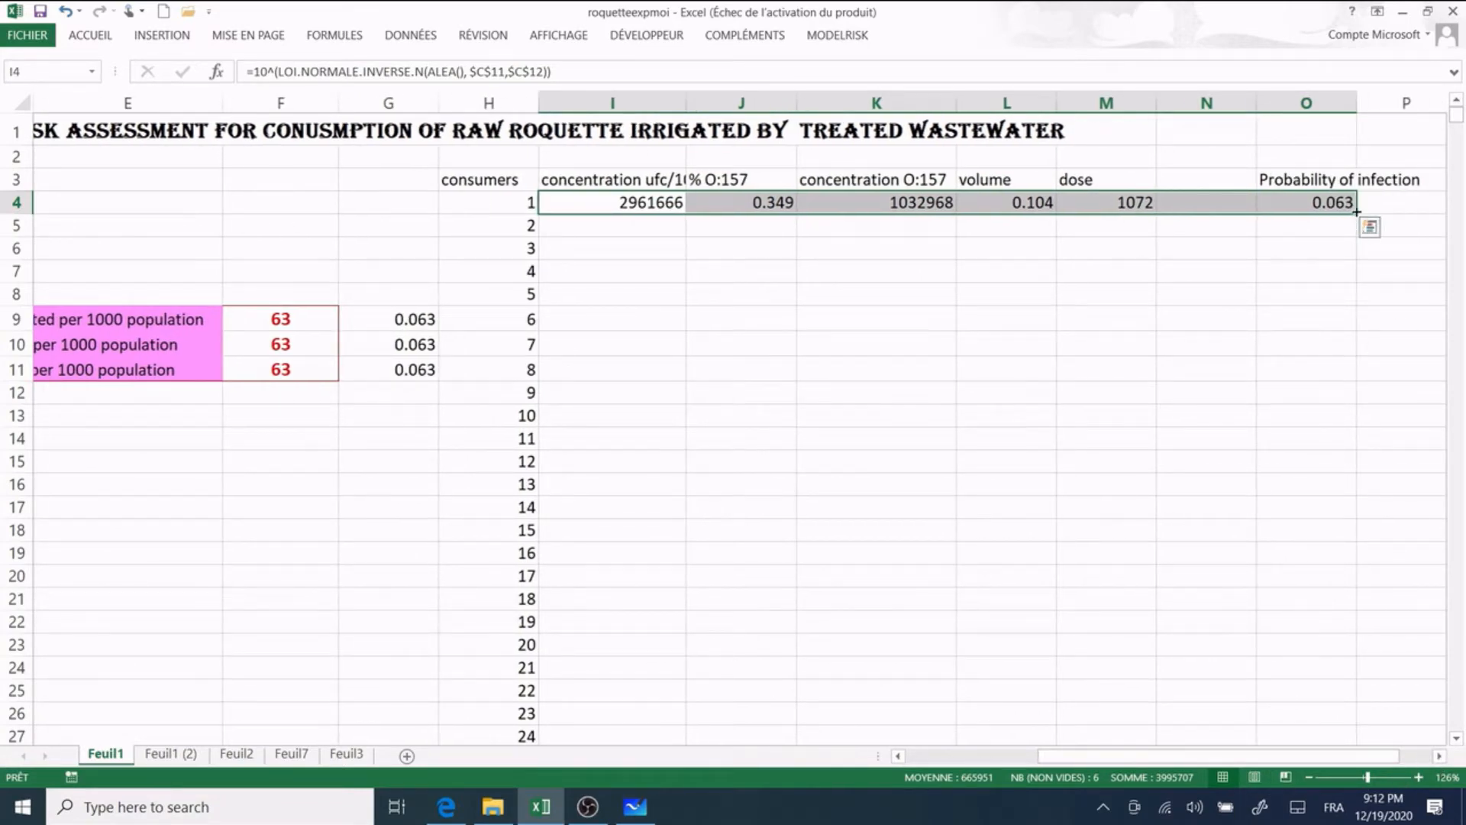
double_click(1356, 212)
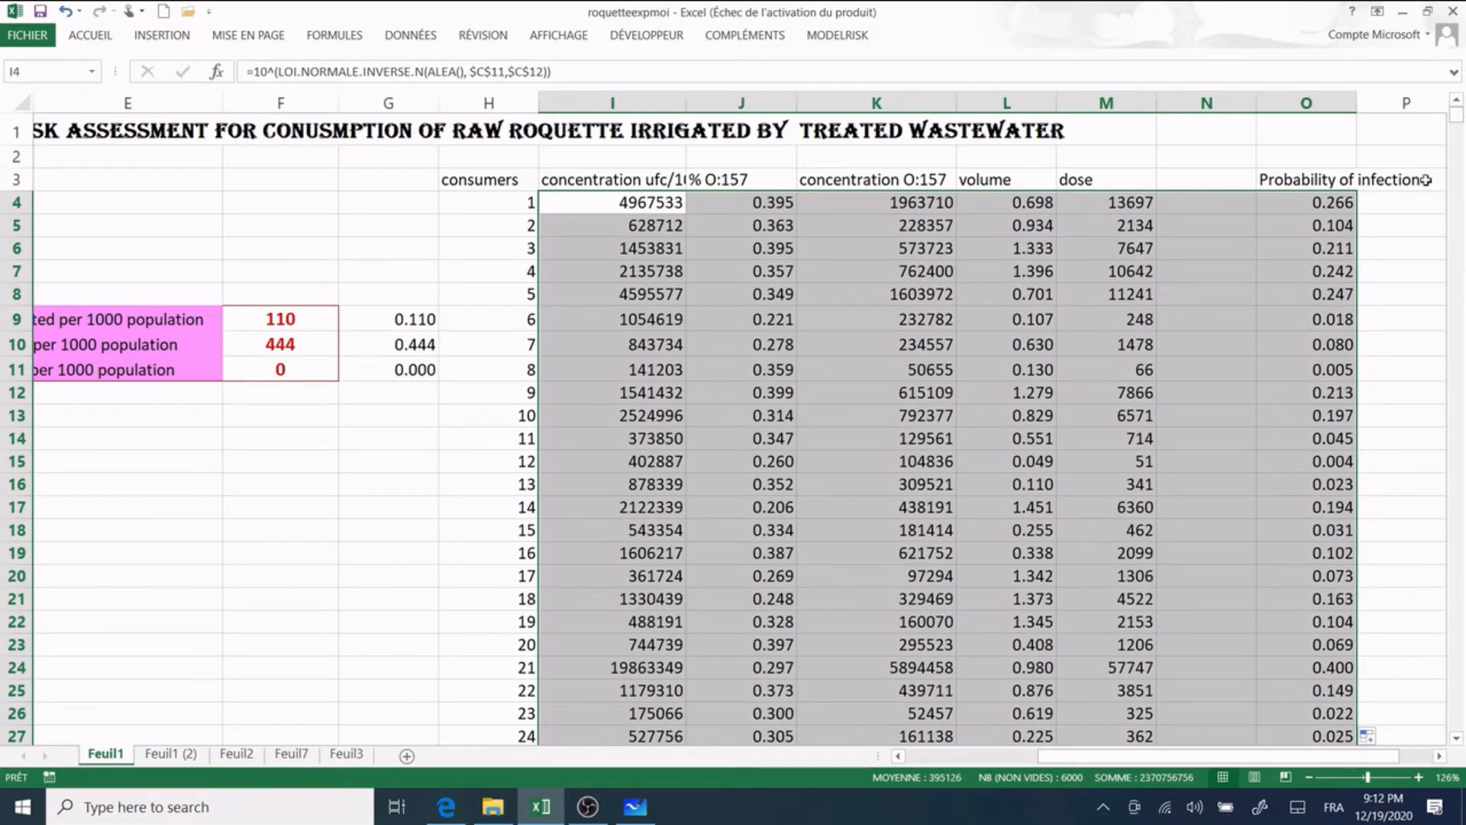
Step: Check the filled rows through consumer 1000, and inspect the average and maximum infected per 1000 formulas in F9 and F10
left_click_drag(1457, 111, 1455, 540)
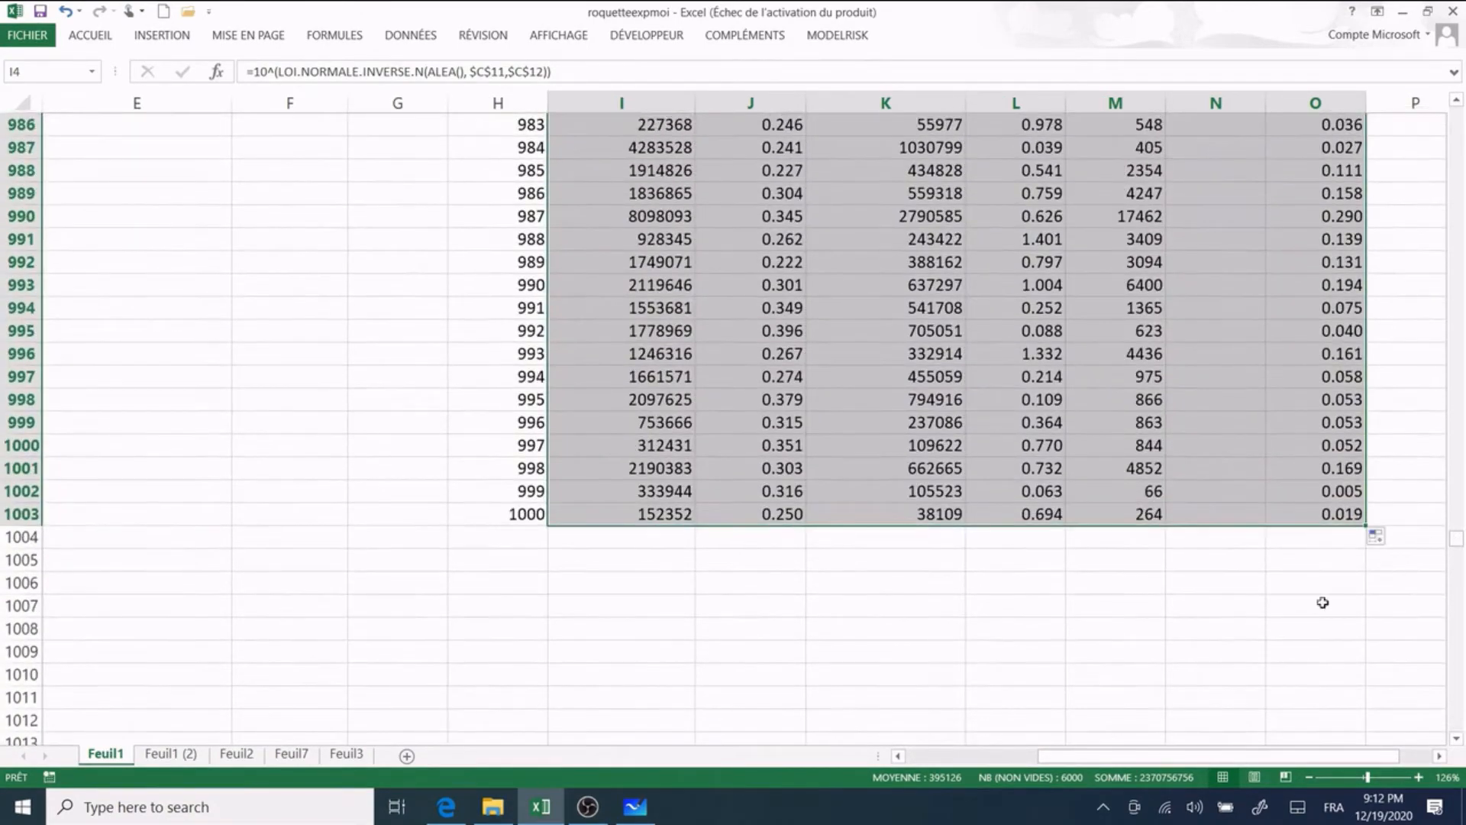
left_click(940, 756)
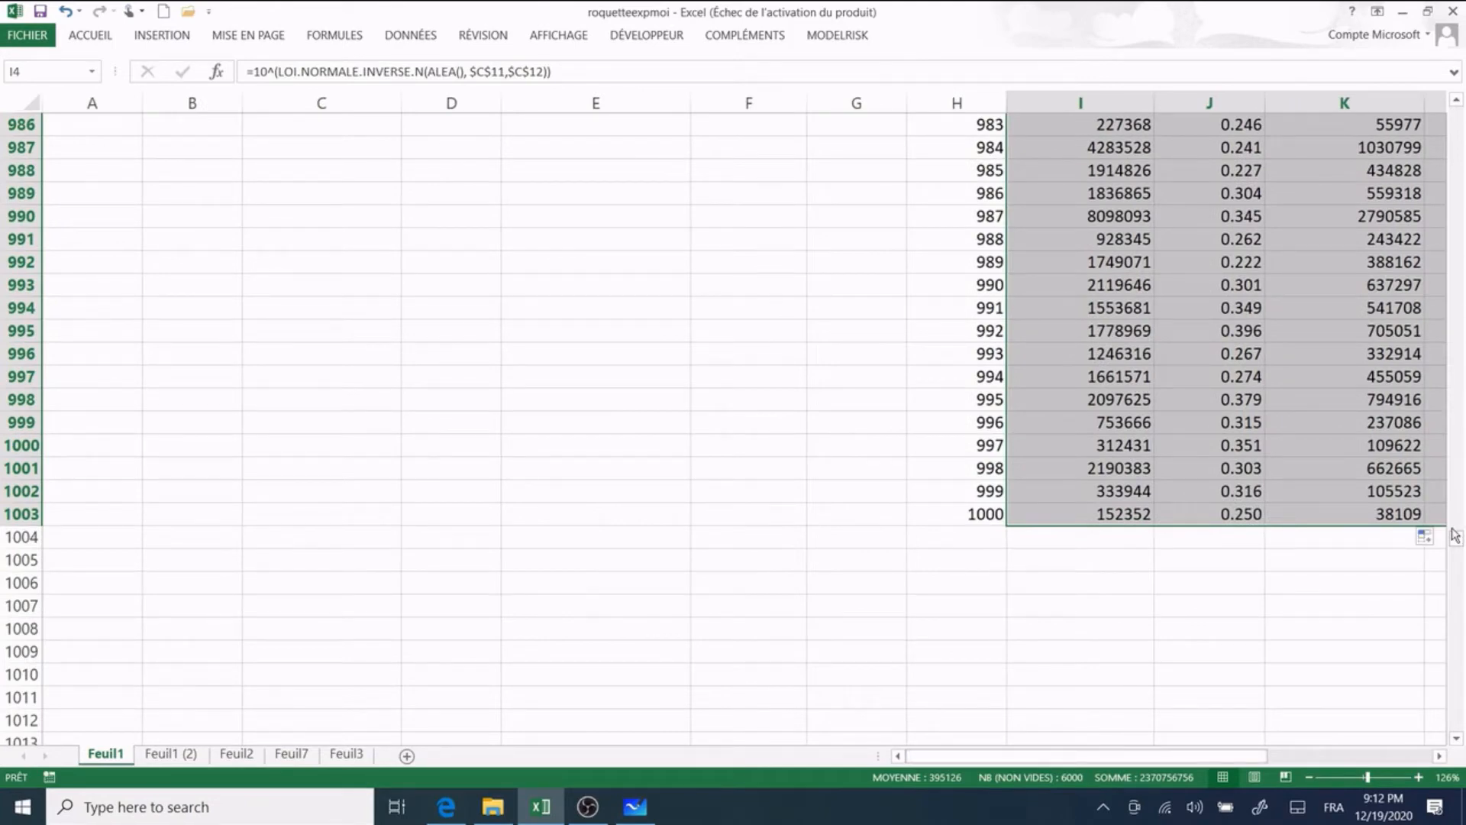
left_click_drag(1456, 546, 1448, 111)
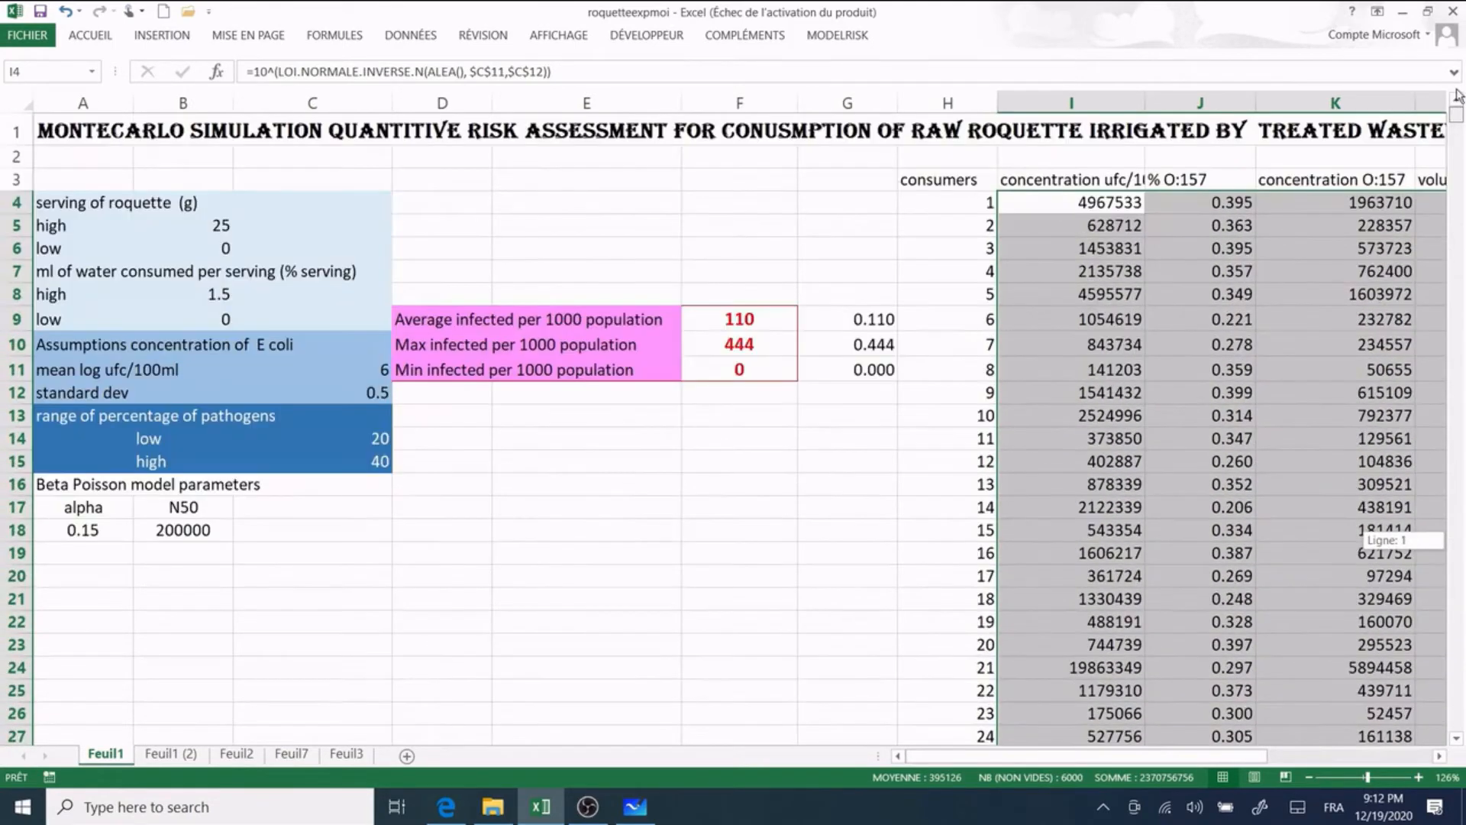
left_click(454, 320)
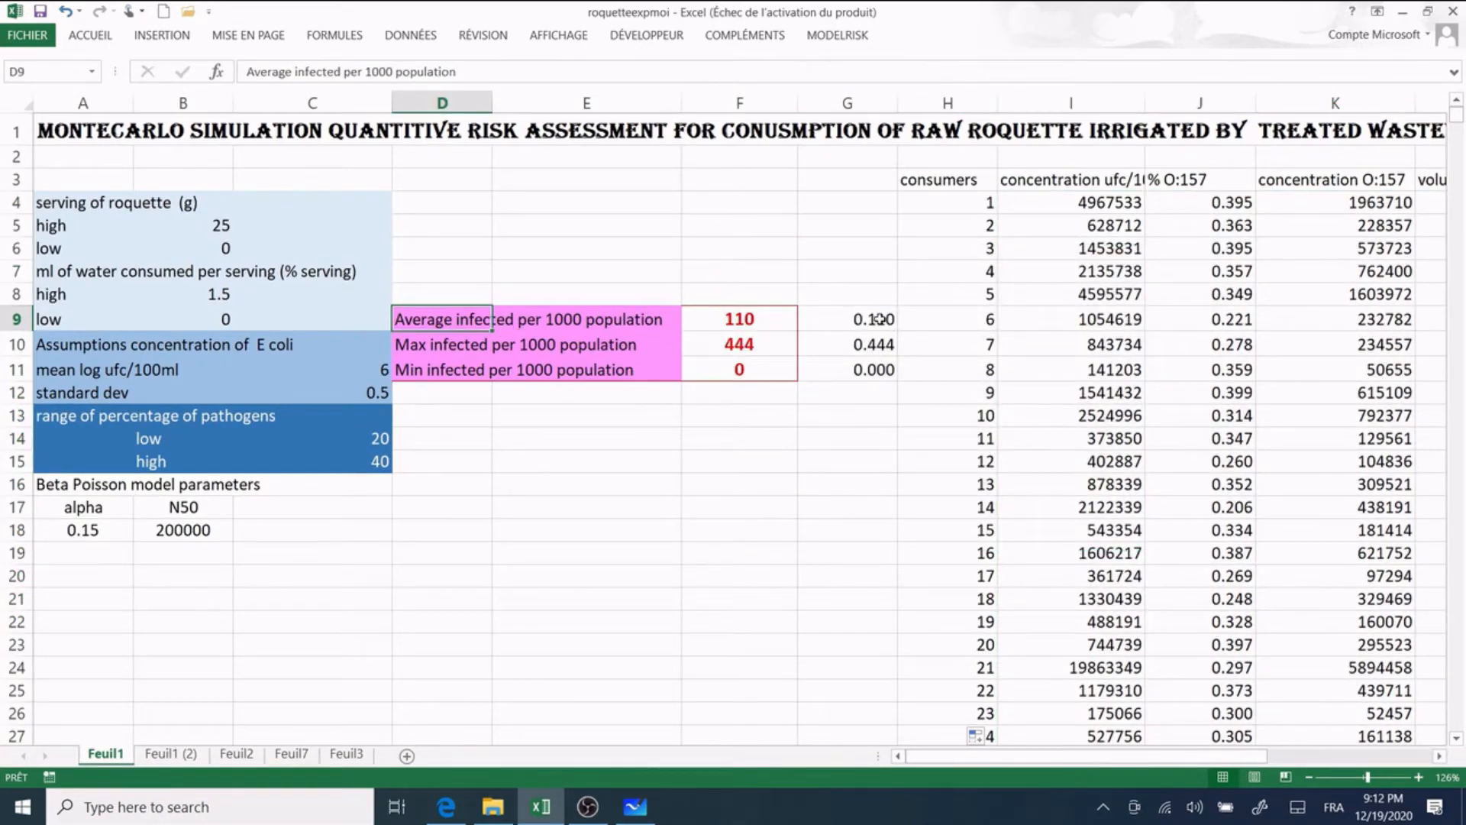
left_click(753, 322)
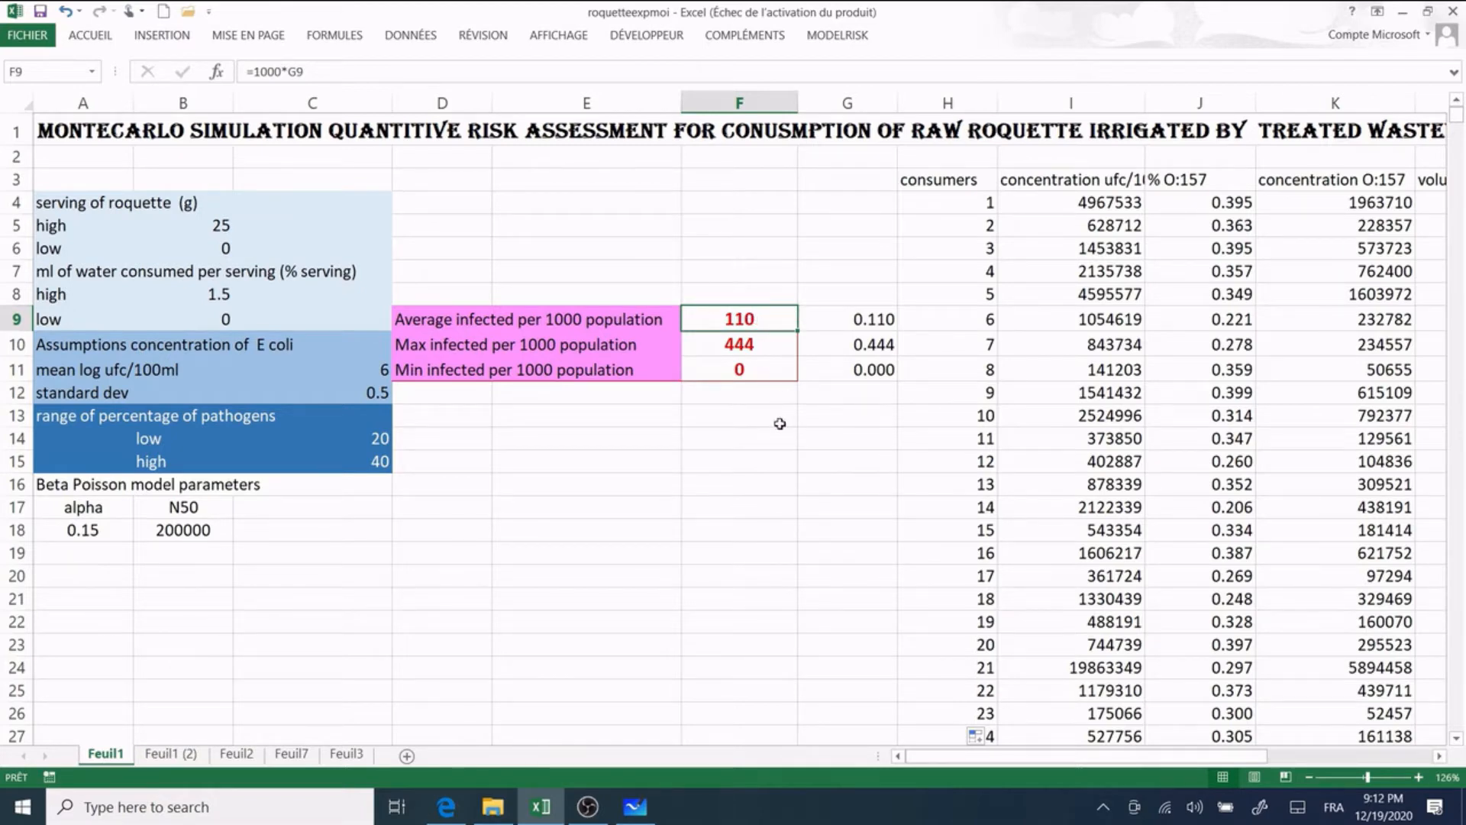
left_click(739, 343)
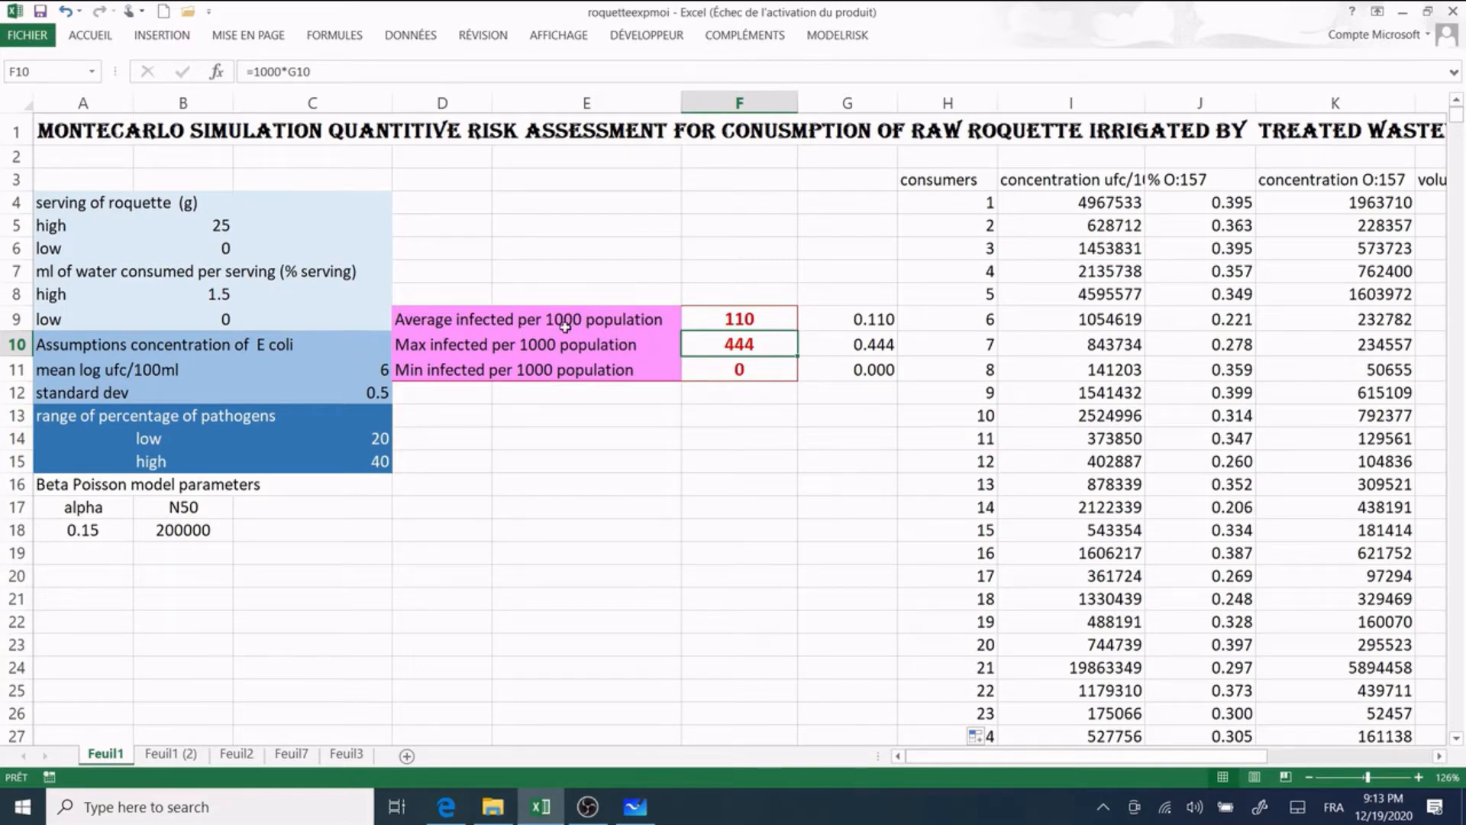
Step: Test the E. coli mean log ufc/100ml in C11 at 4 and at 5 to compare the infected per 1000 population
left_click(357, 367)
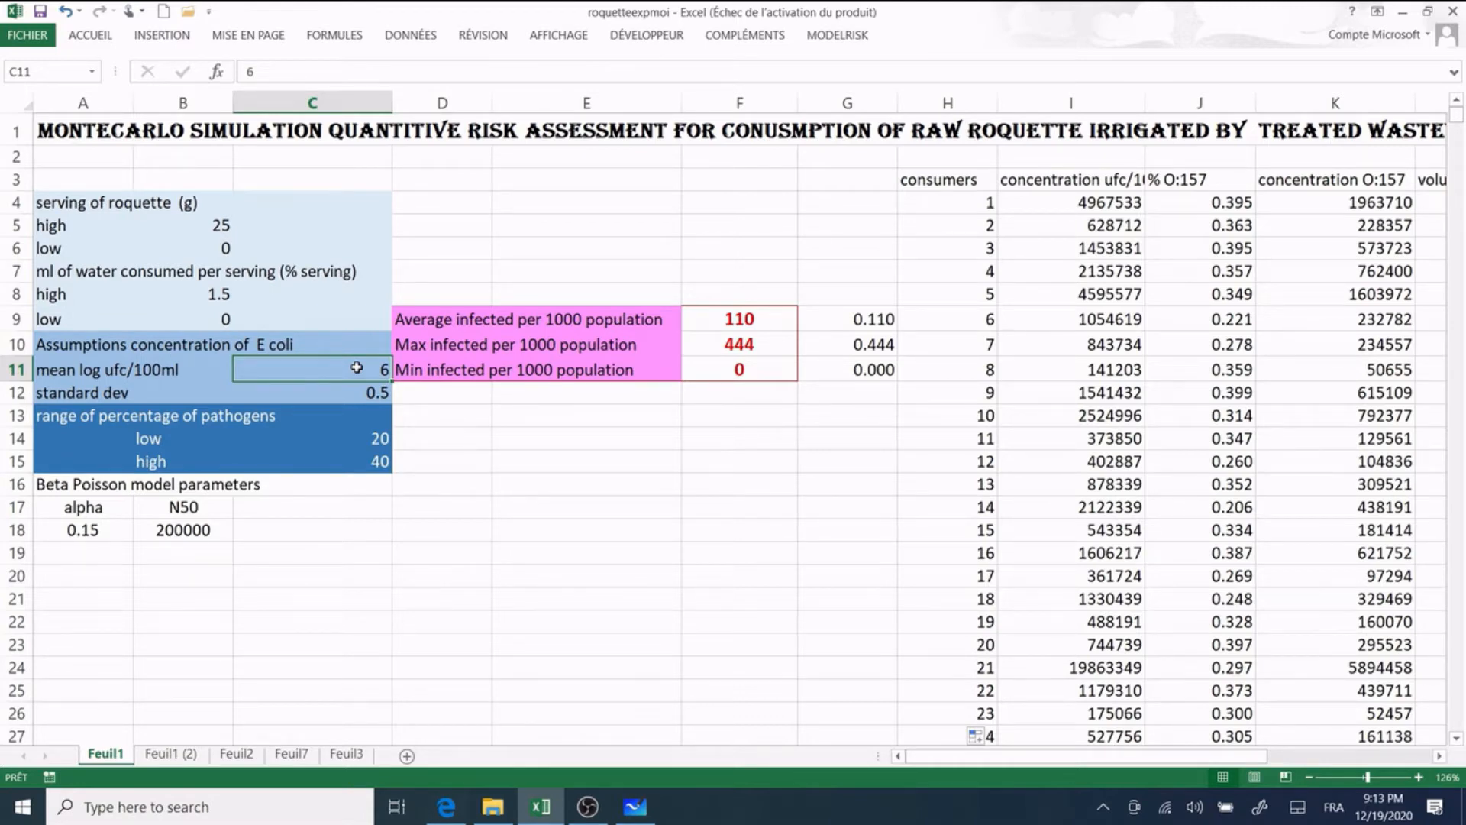
type("4")
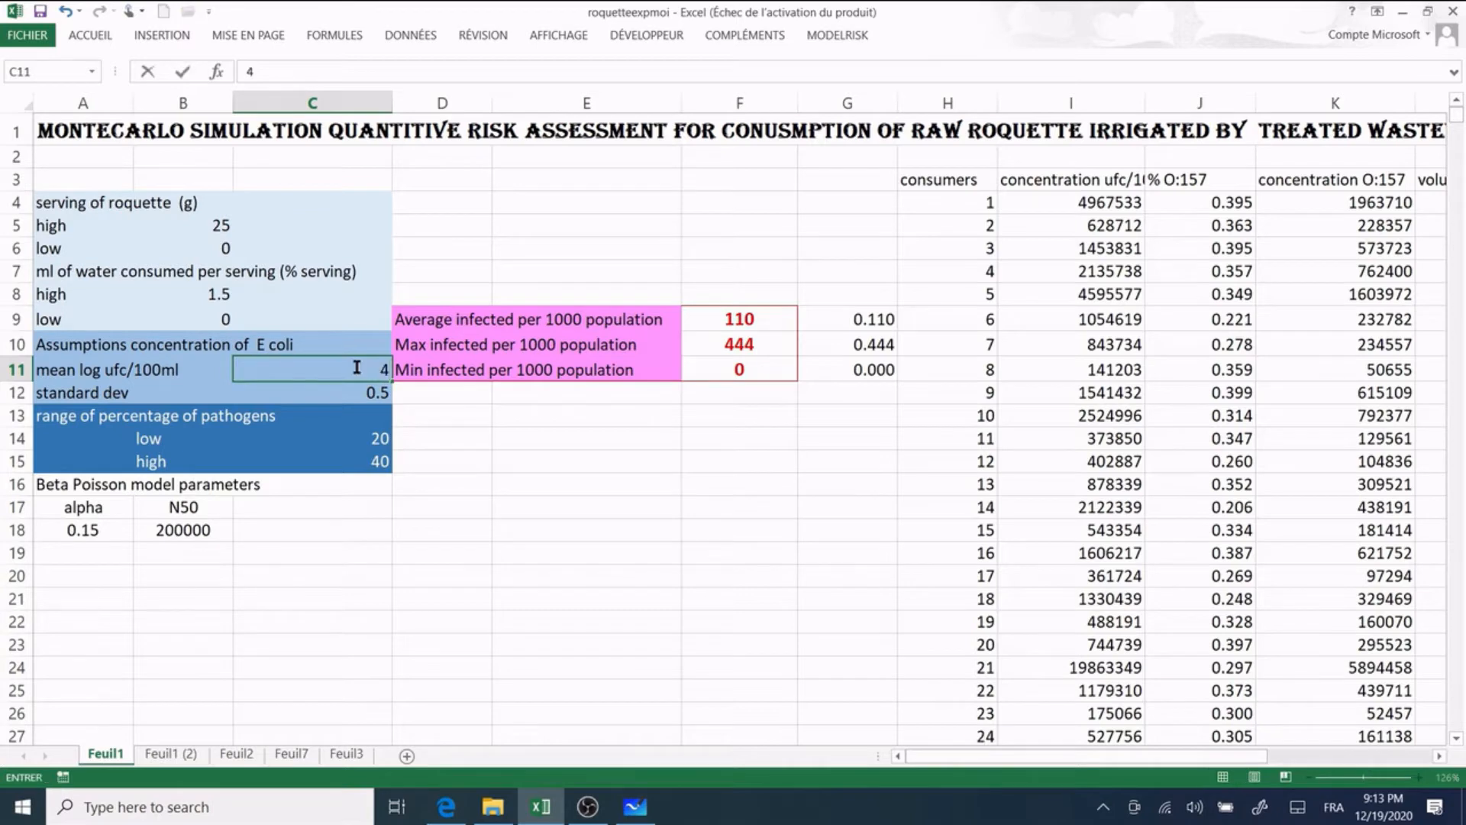
key("Return")
left_click(357, 367)
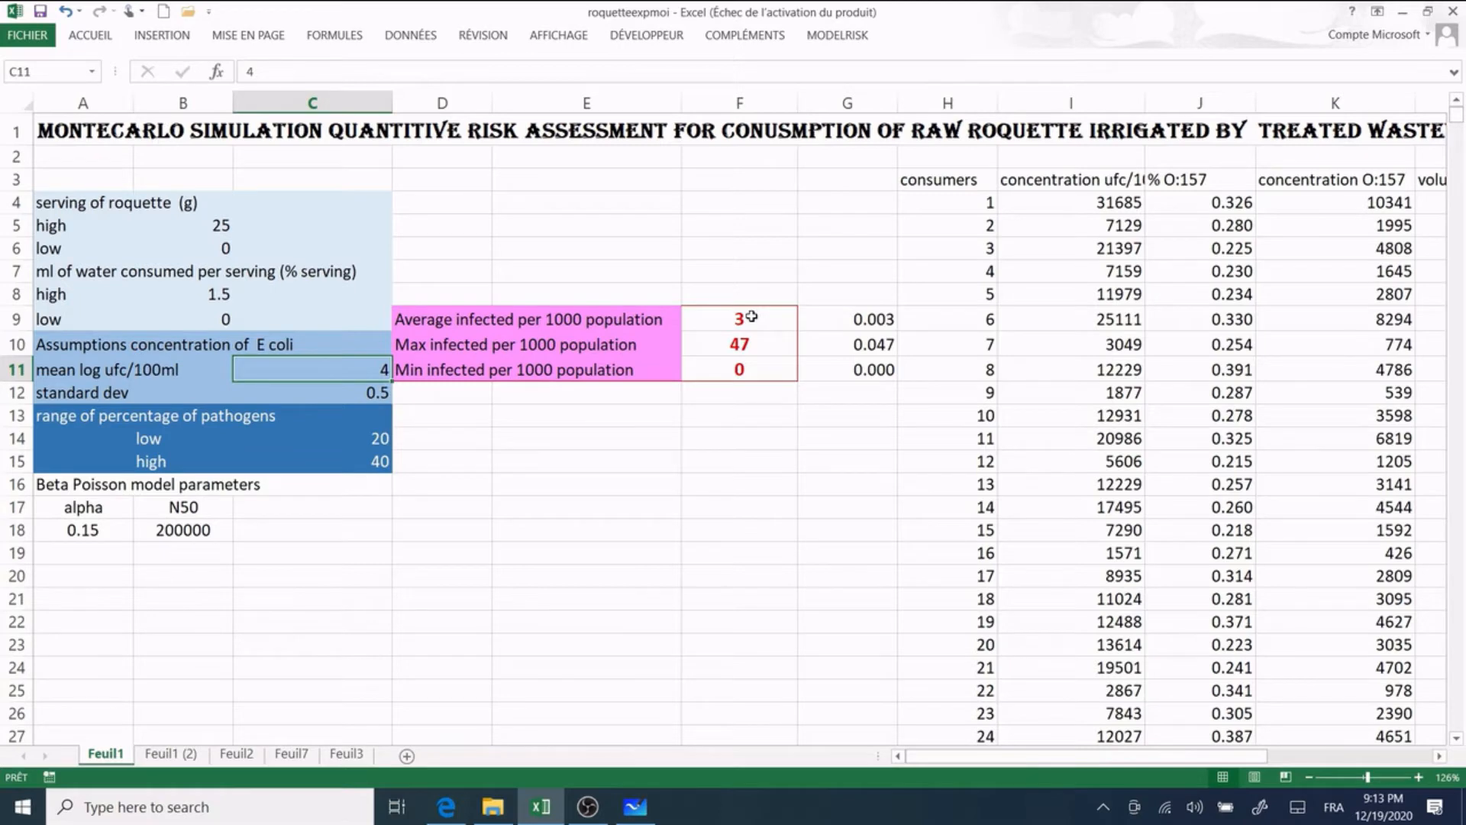
type("5")
key("Return")
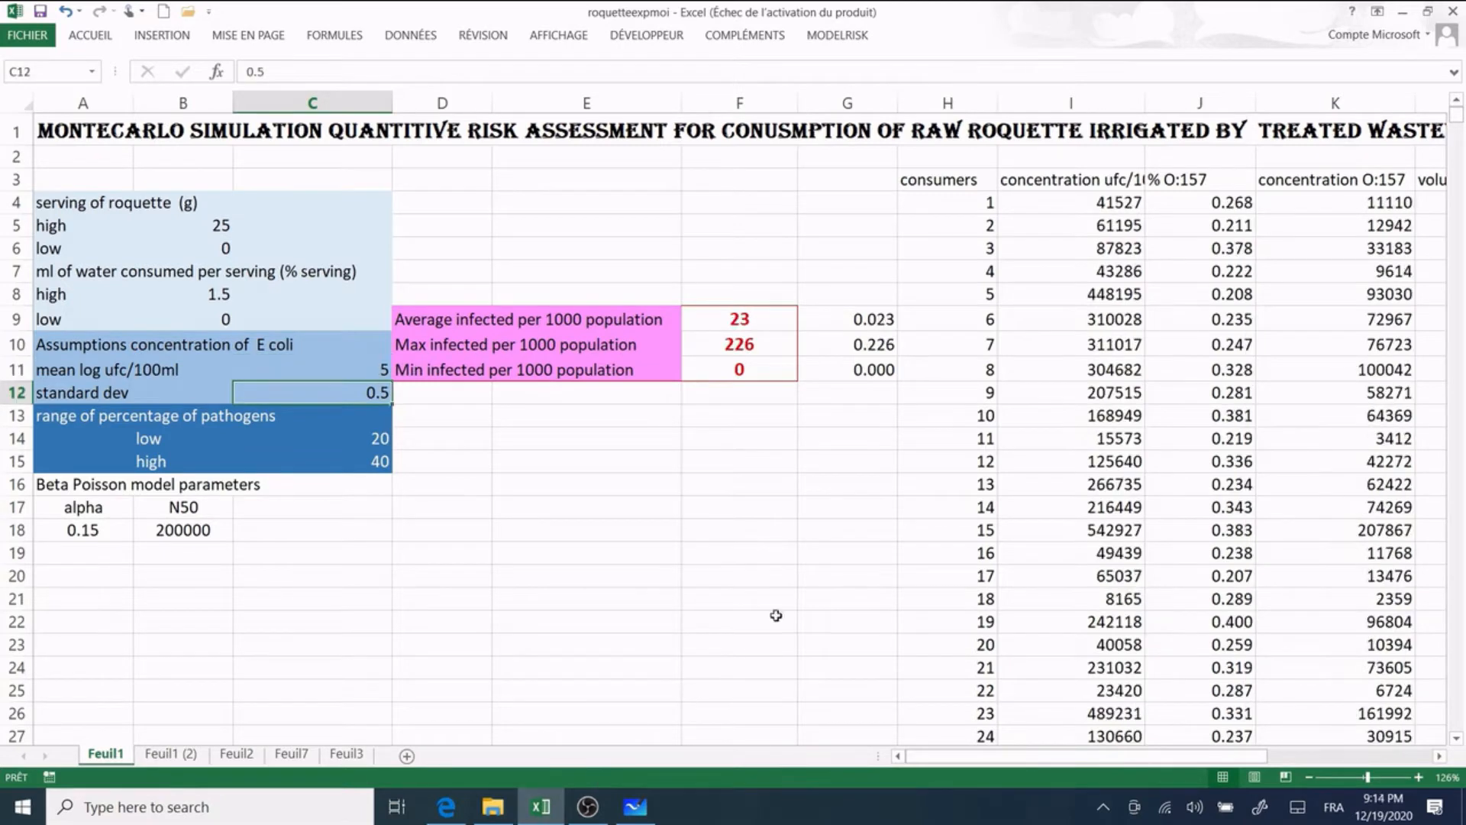
Step: Set the E. coli mean log ufc/100ml in C11 back to 6
left_click(362, 369)
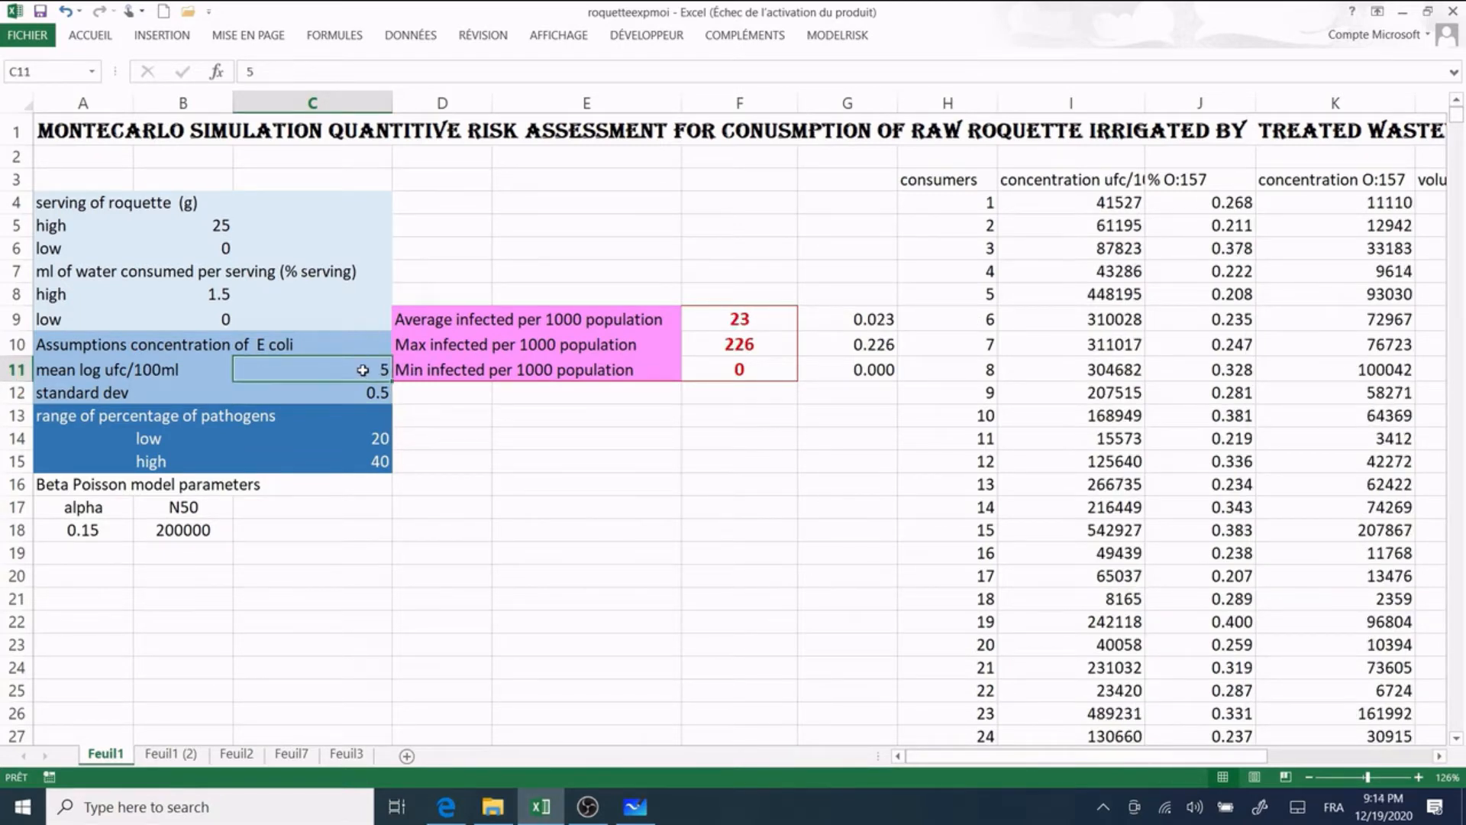
type("6")
key("Return")
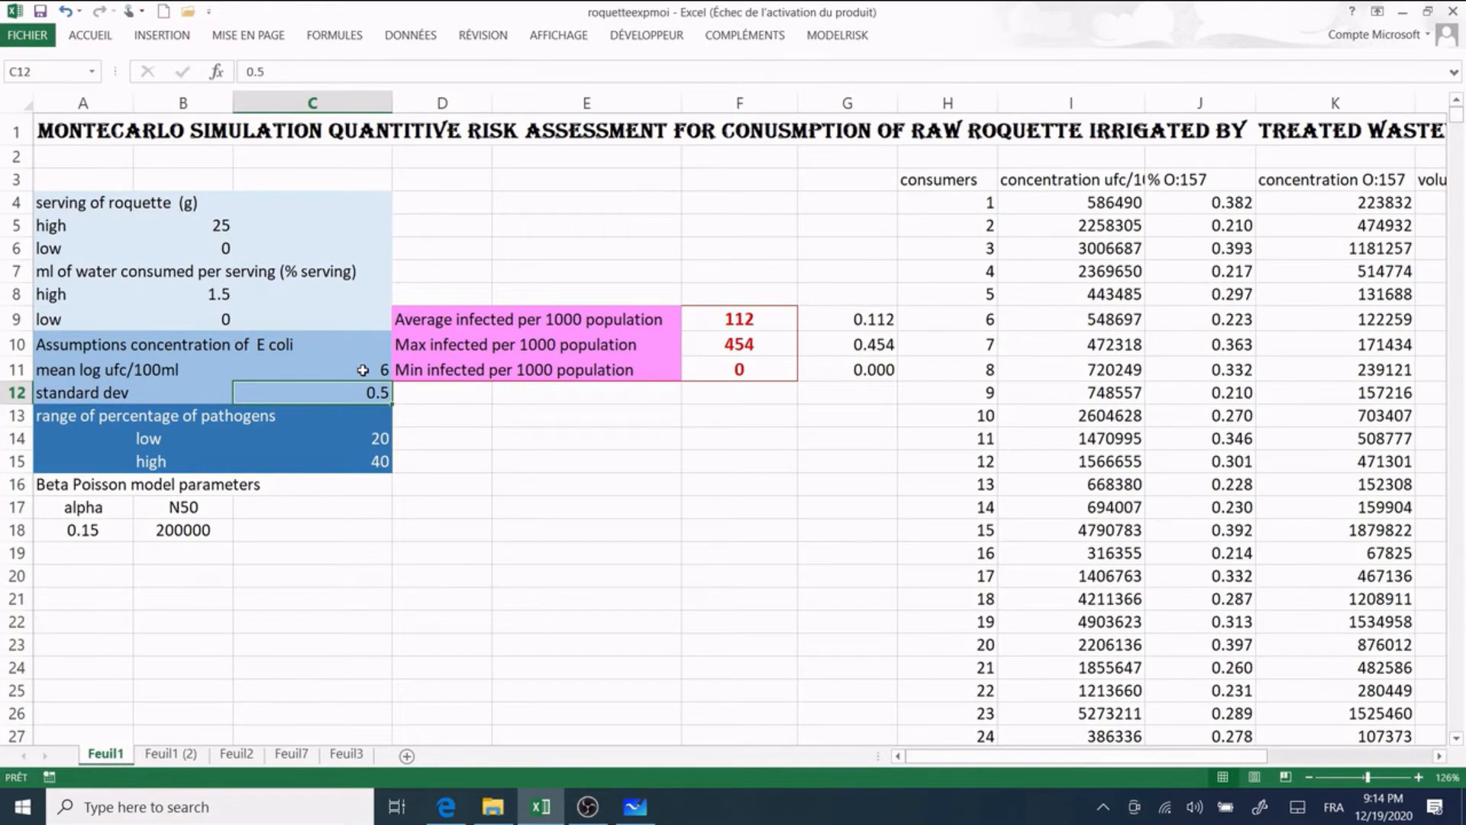
Step: Test the high limit of the pathogen percentage range in C15 at 60 to compare the infected per 1000 population
left_click(379, 461)
type("60")
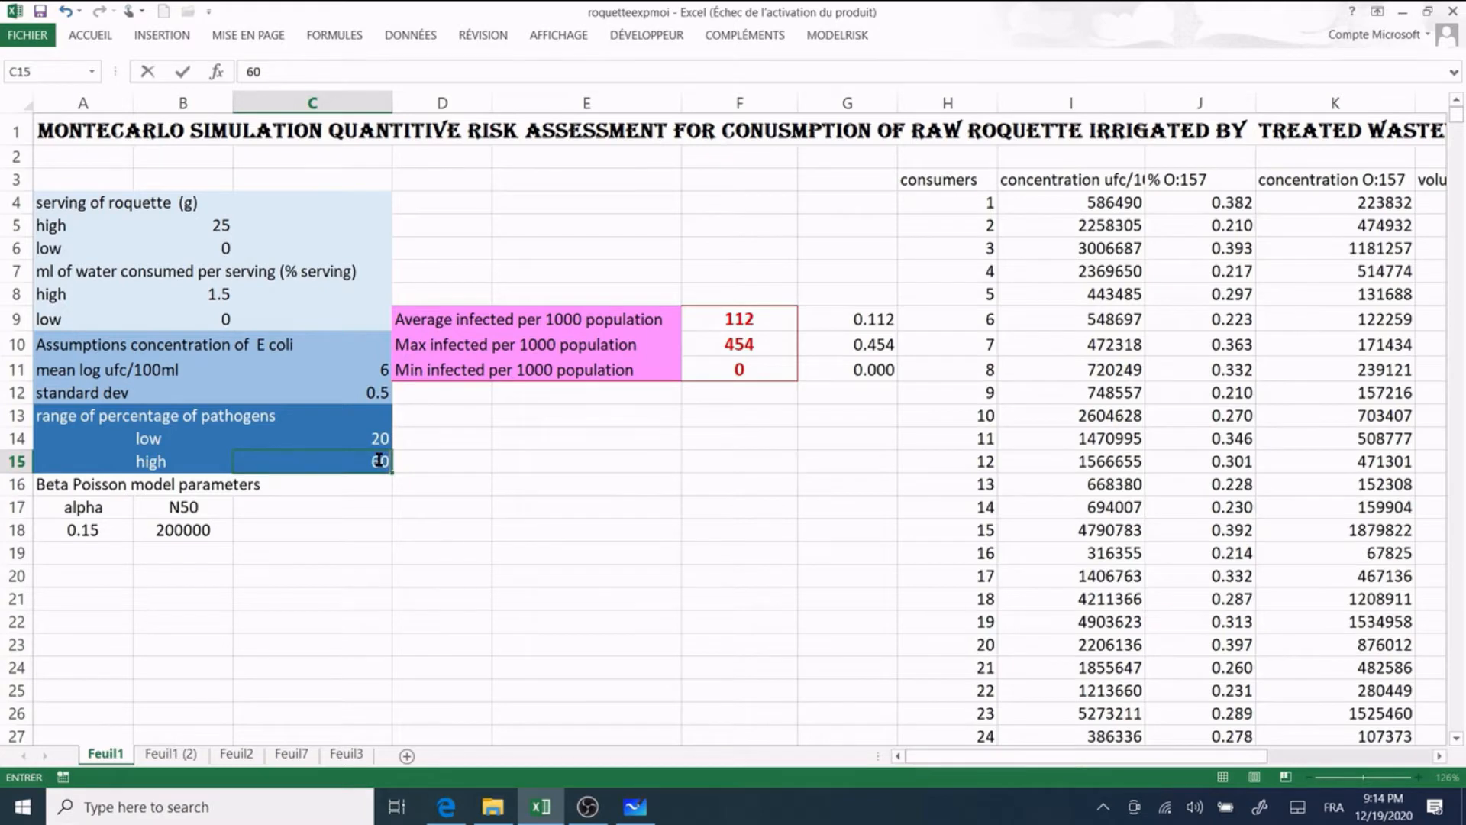
key("Return")
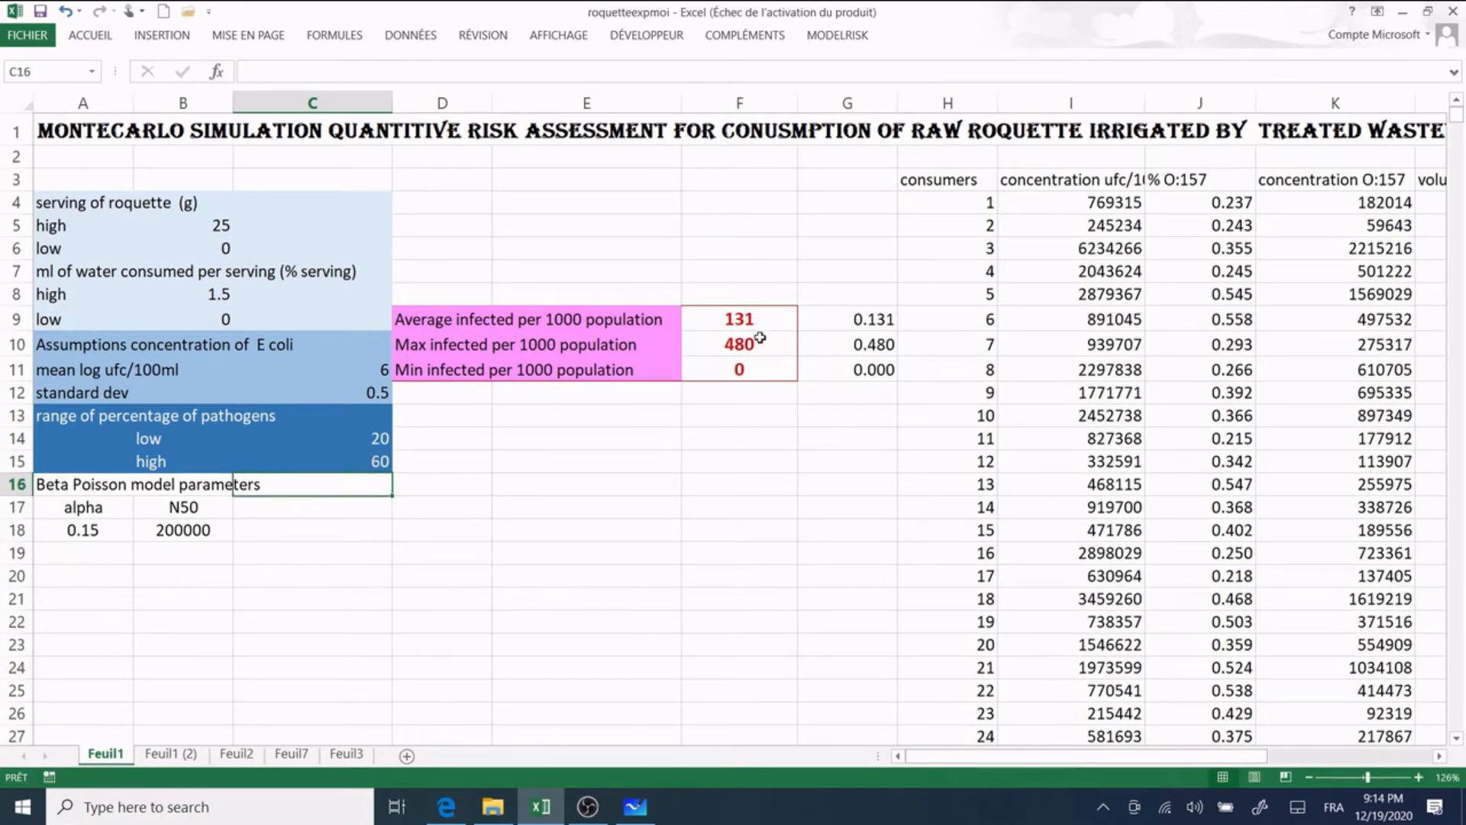
Step: Set the high limit of the pathogen percentage range in C15 to 30
left_click(379, 461)
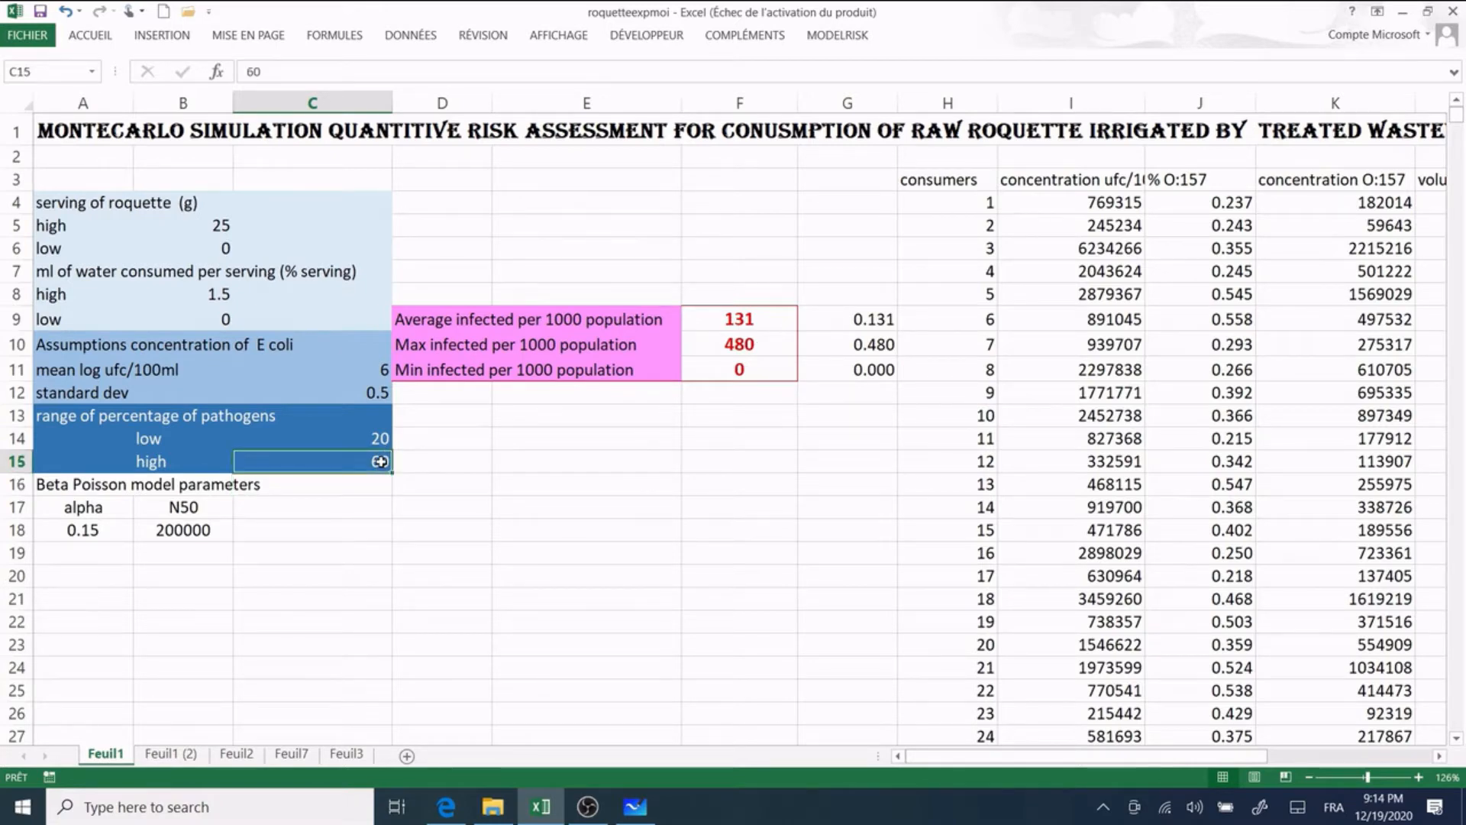
type("30")
key("Return")
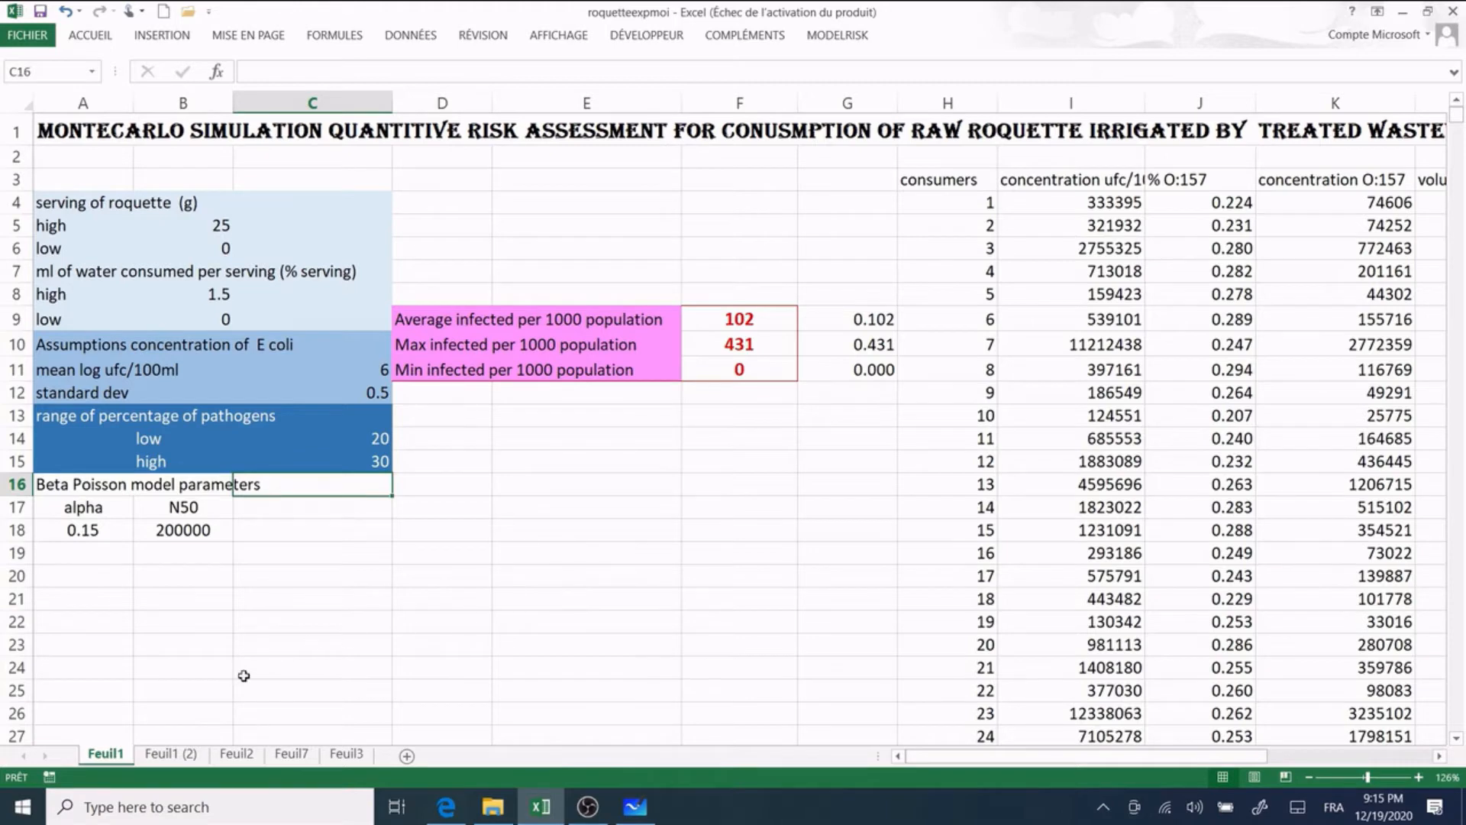
Step: On sheet Feuil1 (2), examine the water volume consumed formulas in C11 and D11 and the percentage O:157 formula in D16
left_click(174, 754)
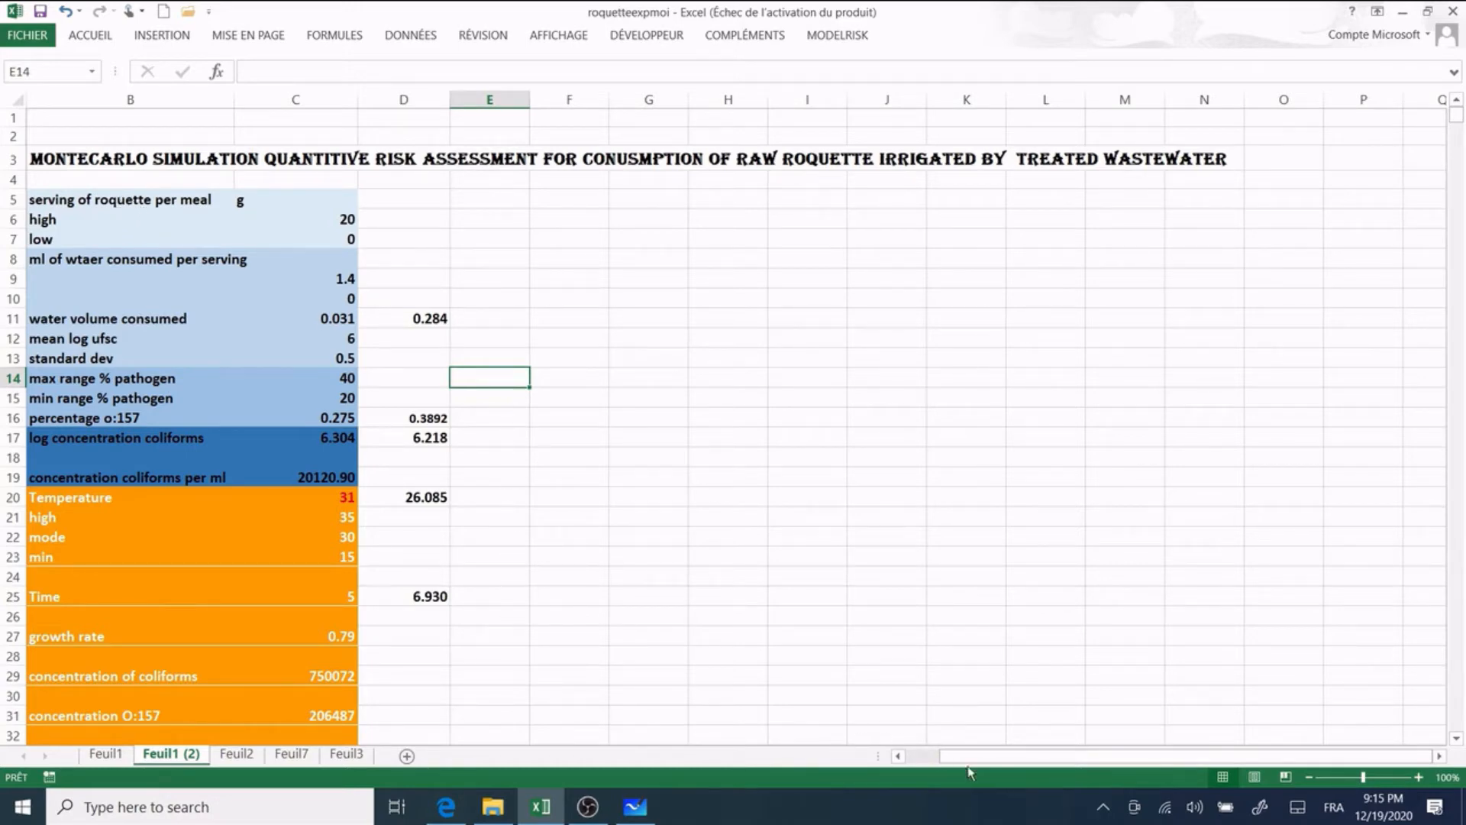
left_click_drag(966, 756, 932, 756)
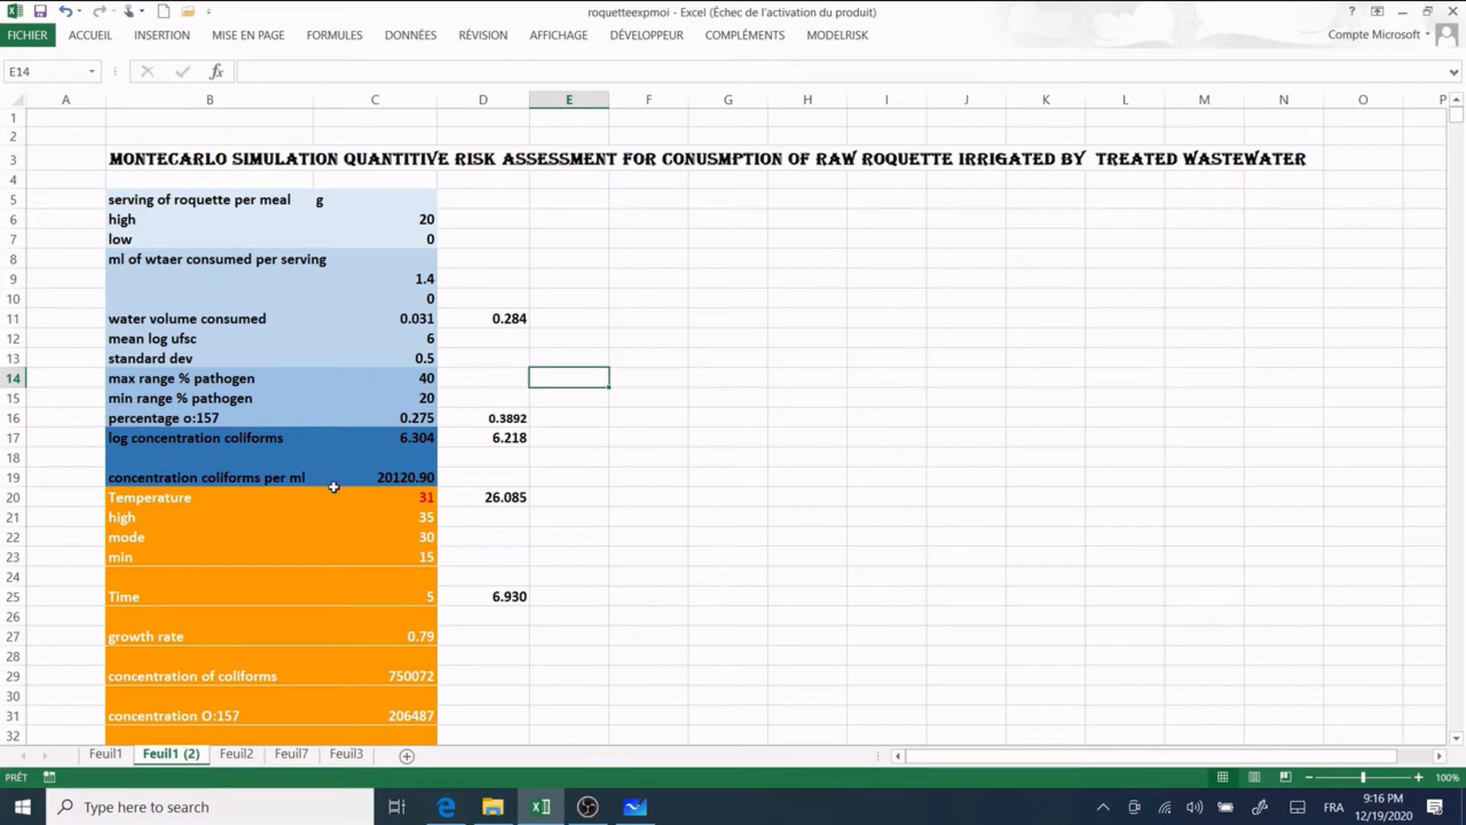
left_click(410, 318)
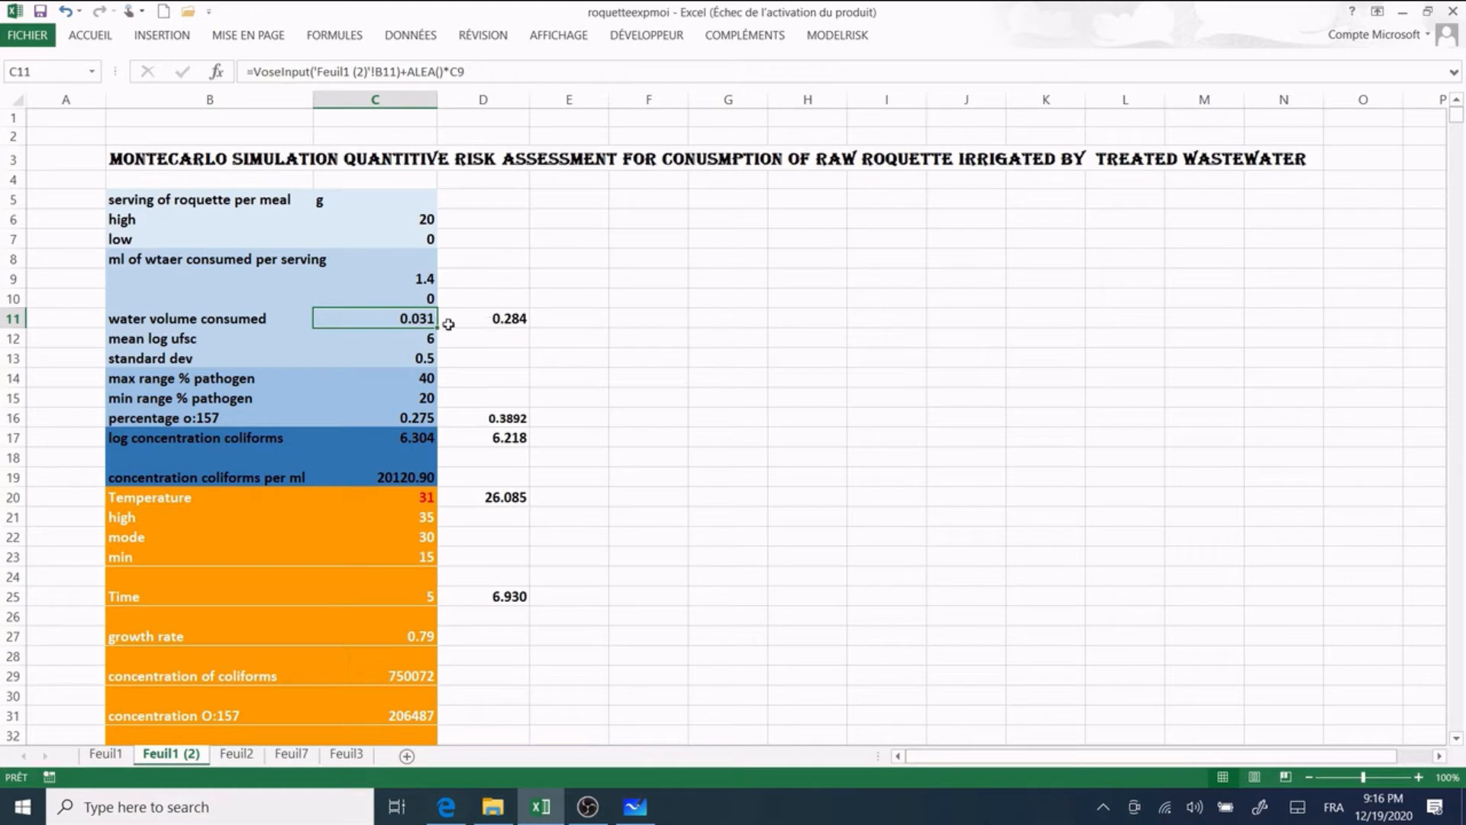
double_click(508, 317)
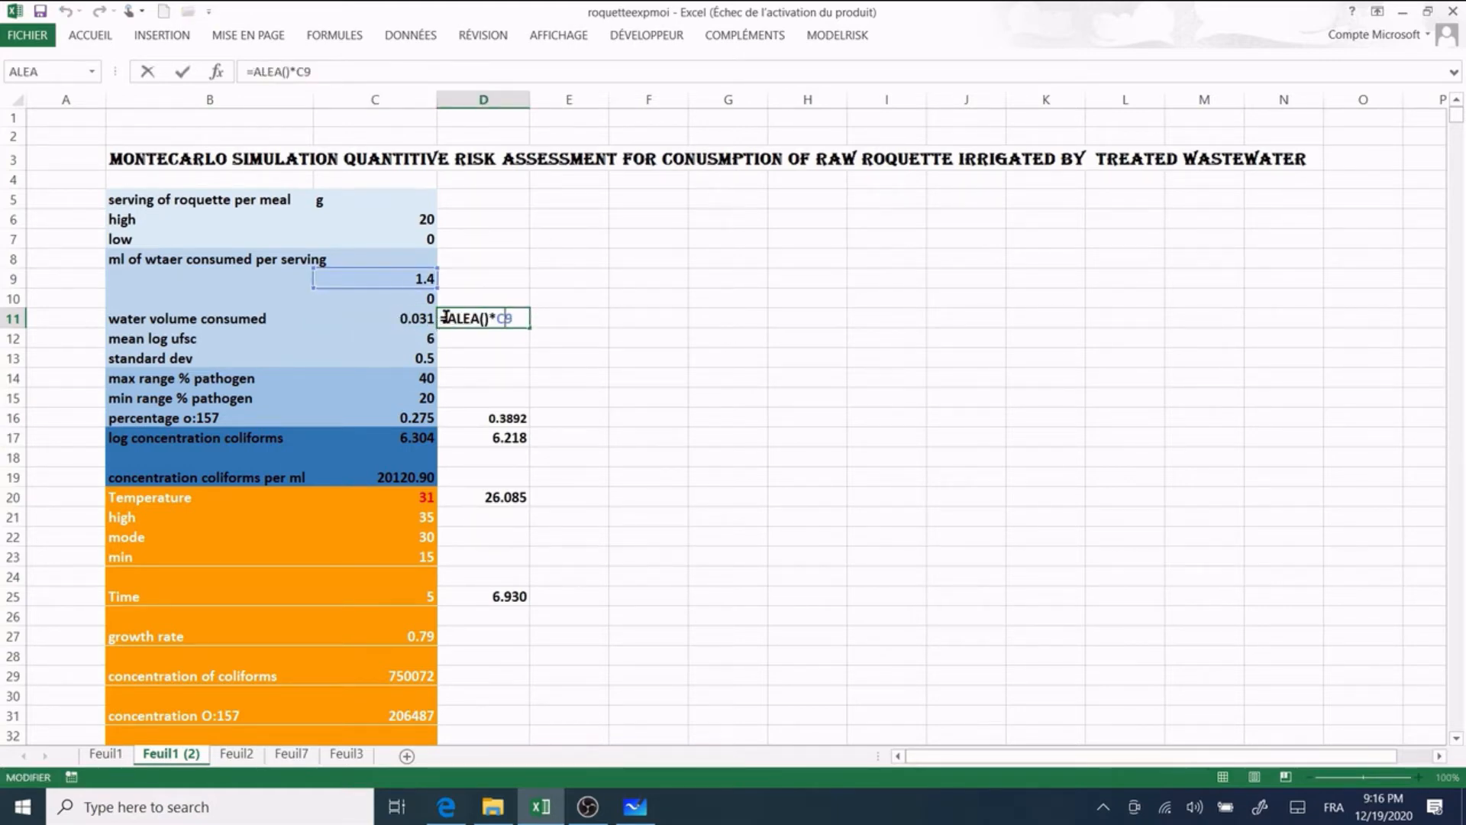
left_click(410, 319)
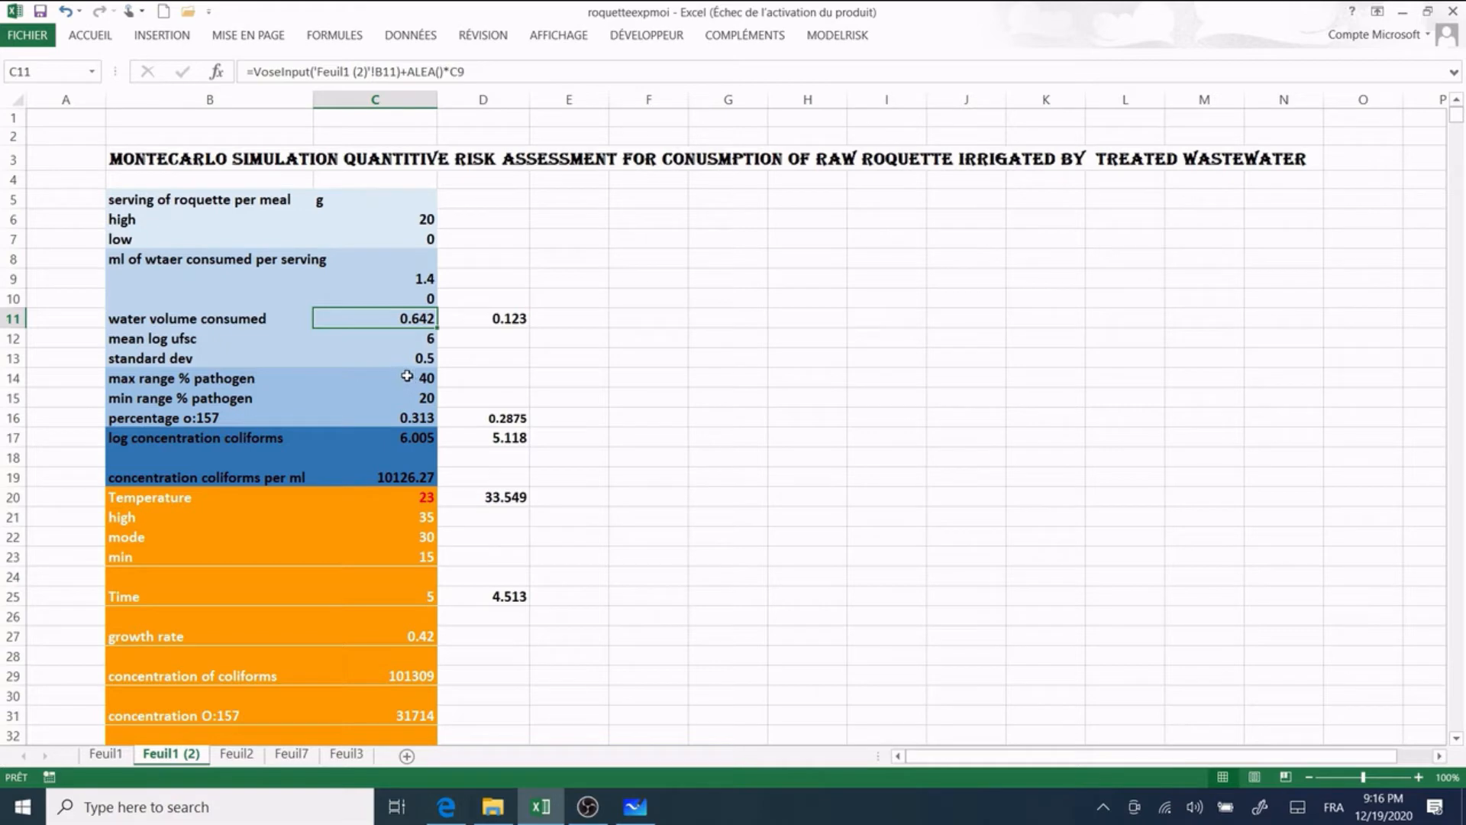
left_click(506, 417)
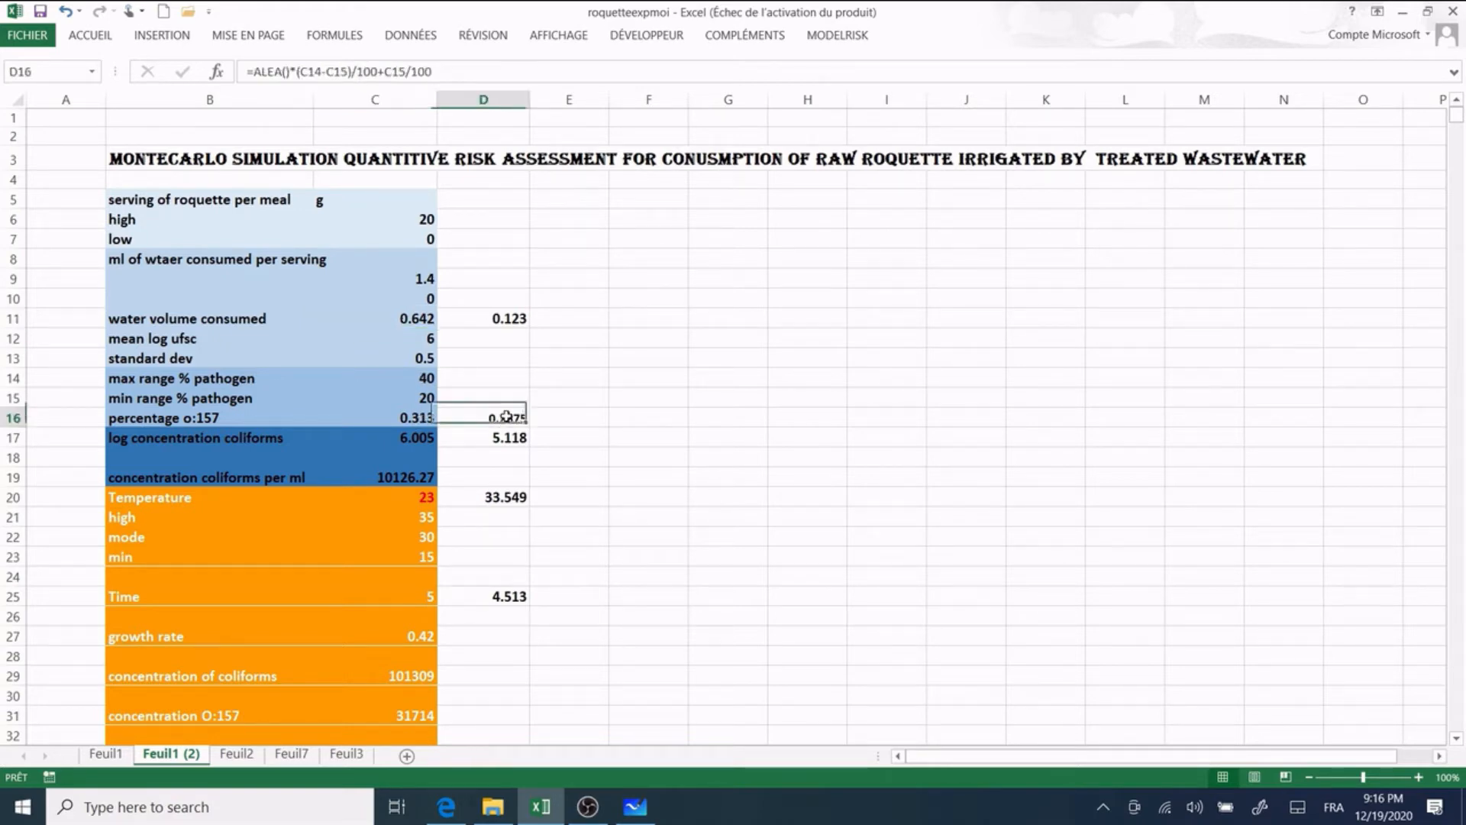
Step: View the ModelRisk distribution details of the log concentration coliforms Normal formula in D17, and close them
left_click(509, 437)
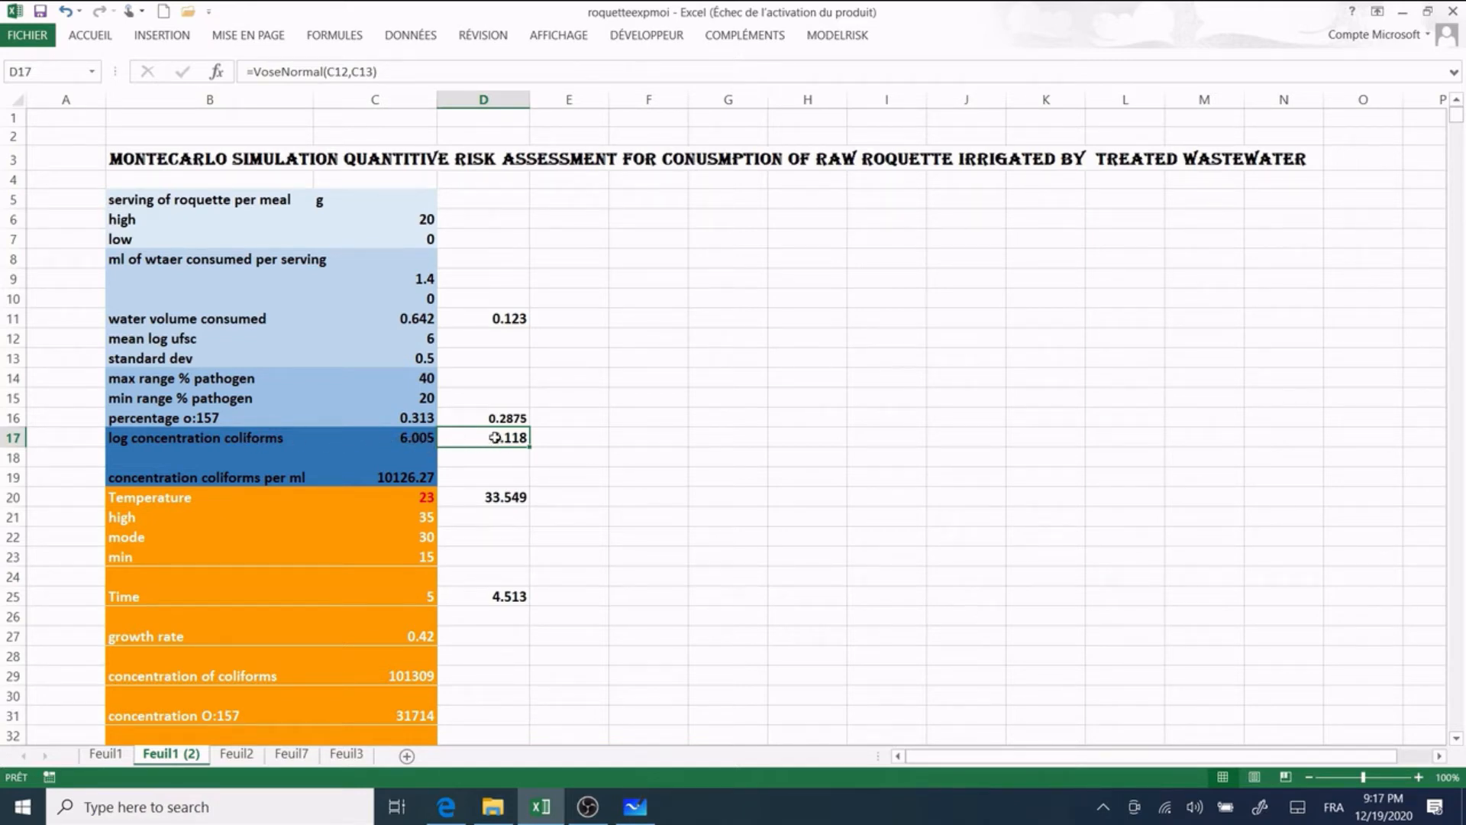
left_click(838, 36)
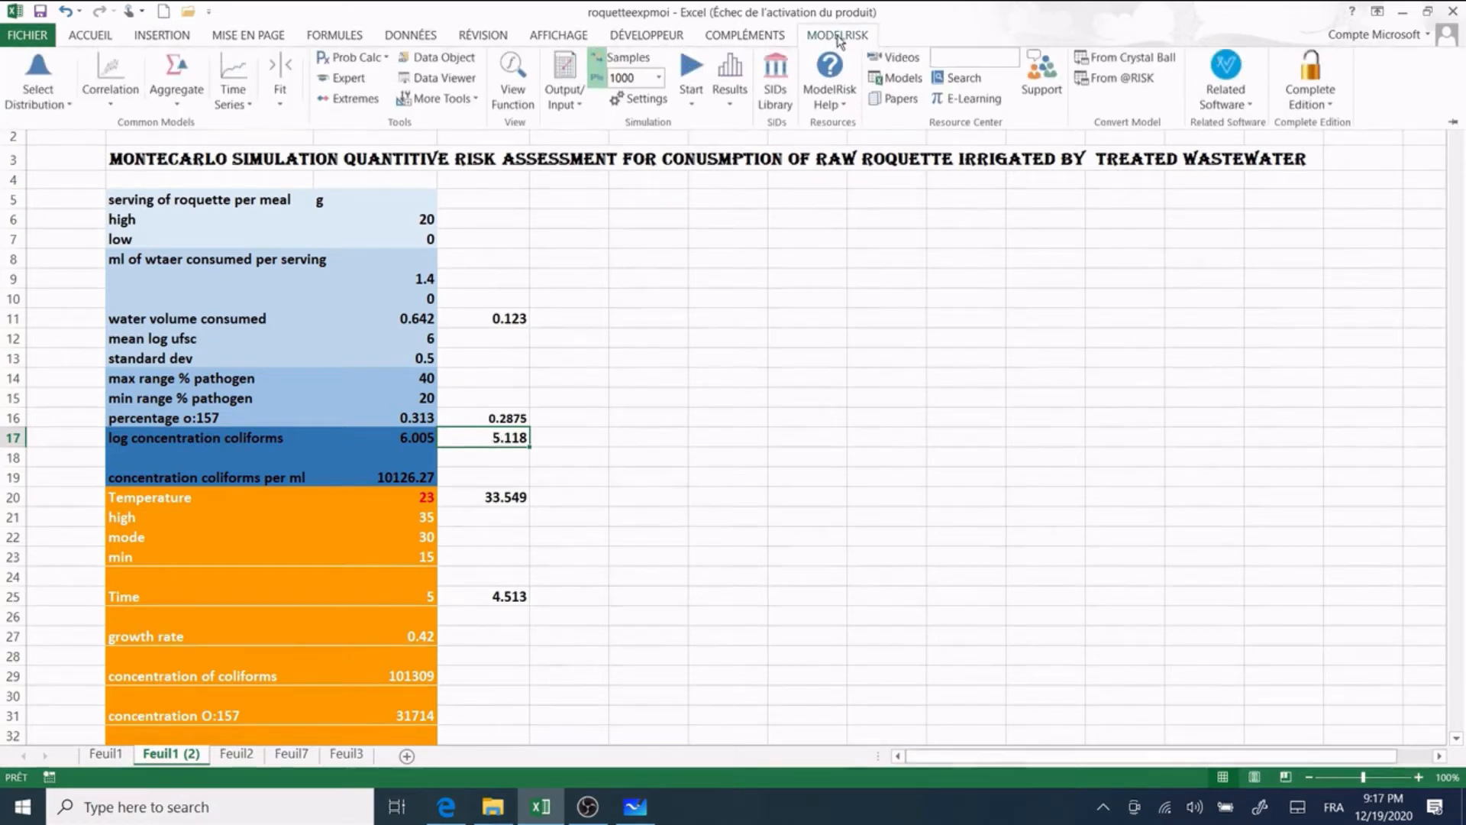
left_click(39, 80)
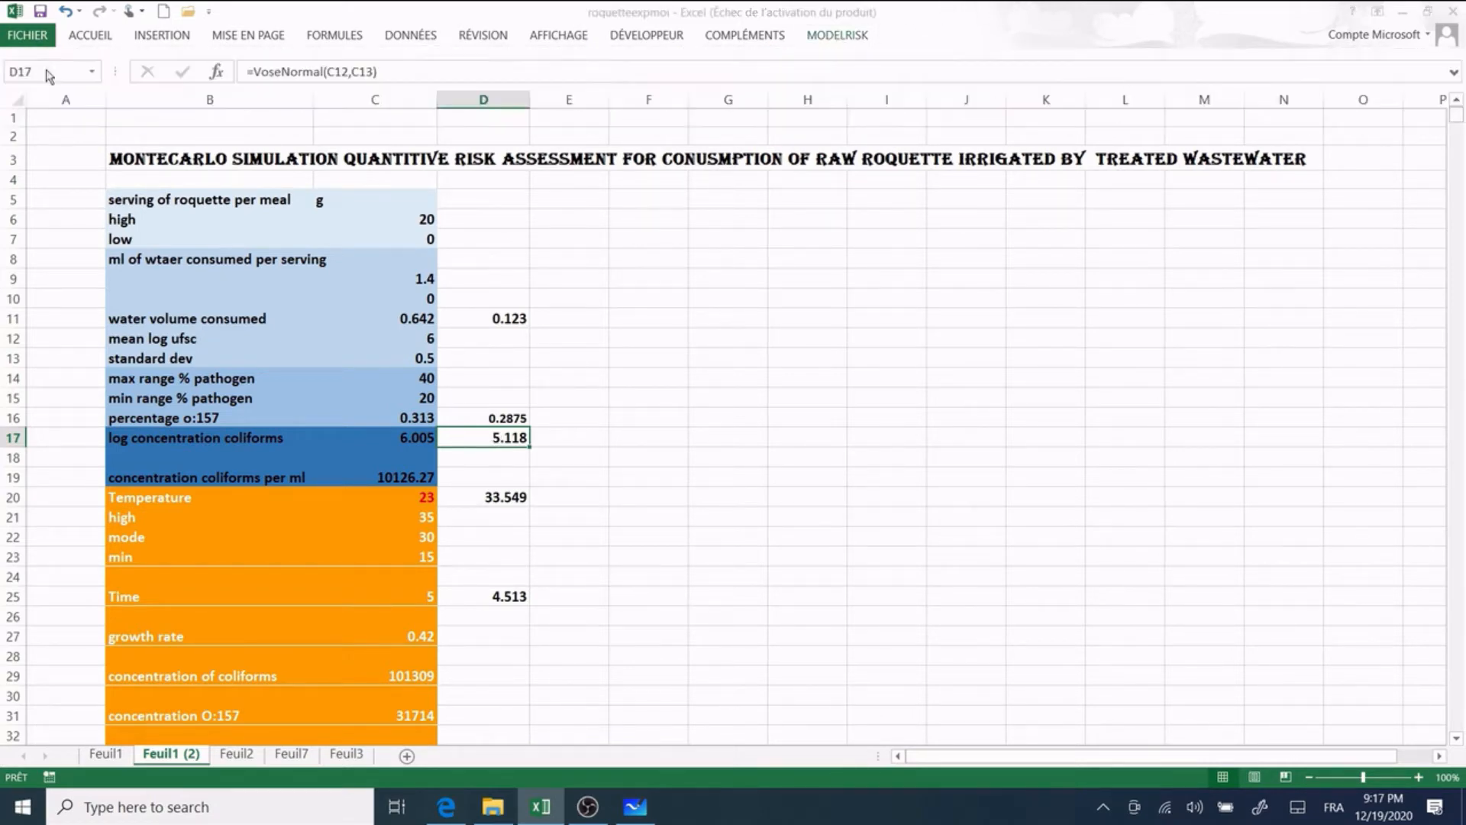
left_click_drag(620, 157, 854, 183)
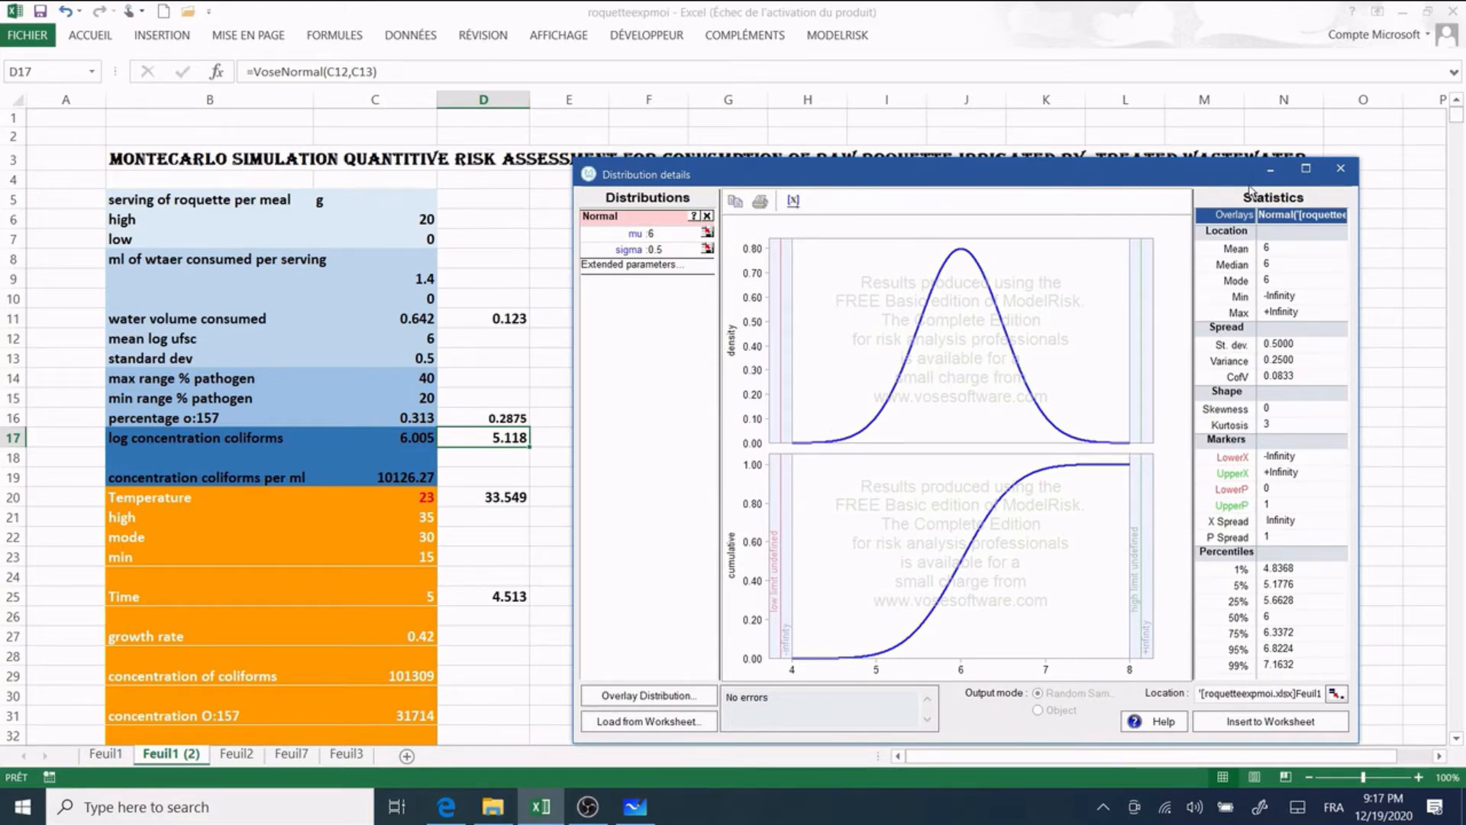
left_click(1340, 172)
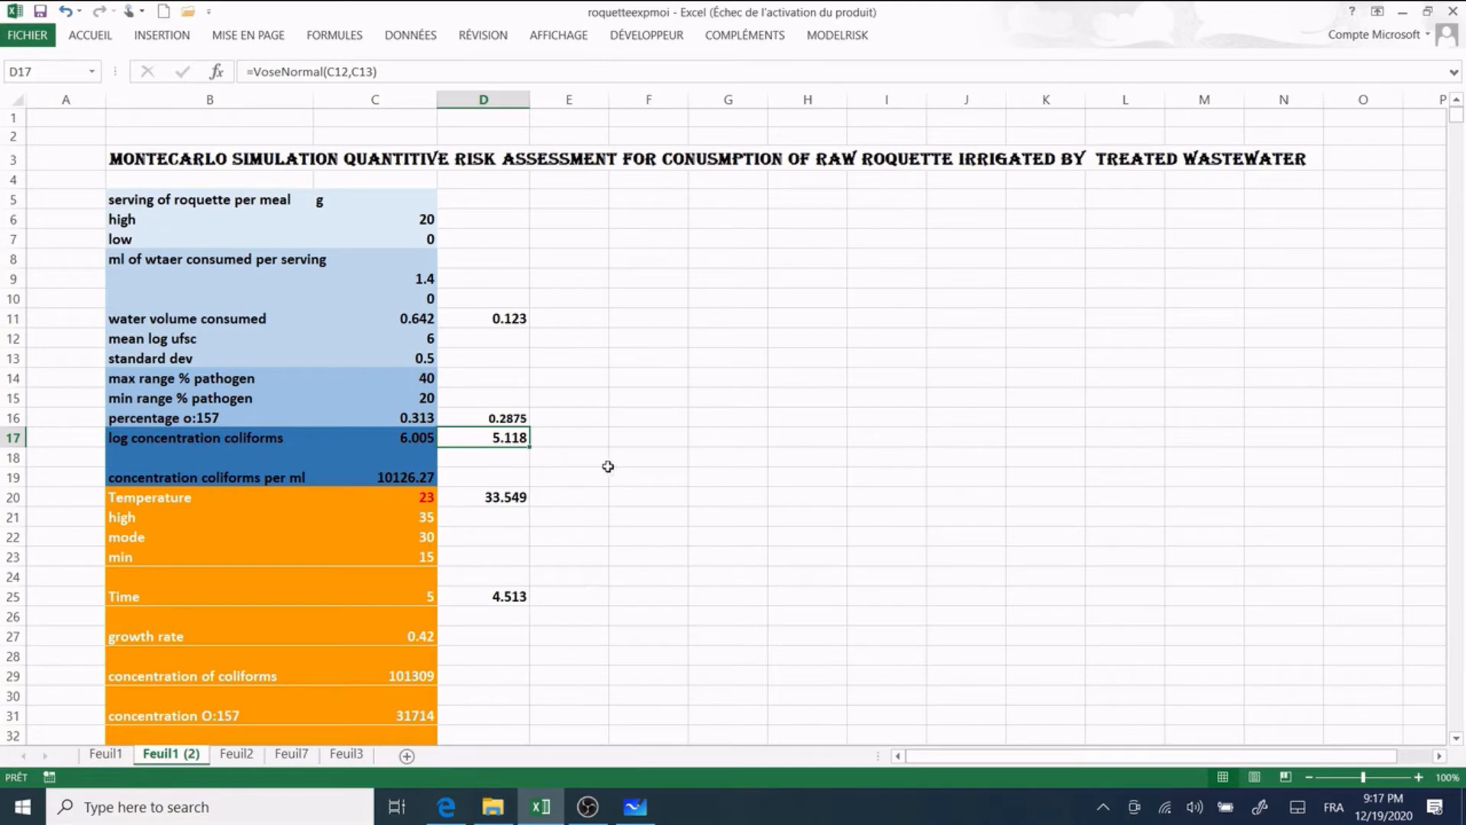
Step: Examine the concentration coliforms per ml formula in C19, the temperature block and the Time formula in C25
left_click(419, 477)
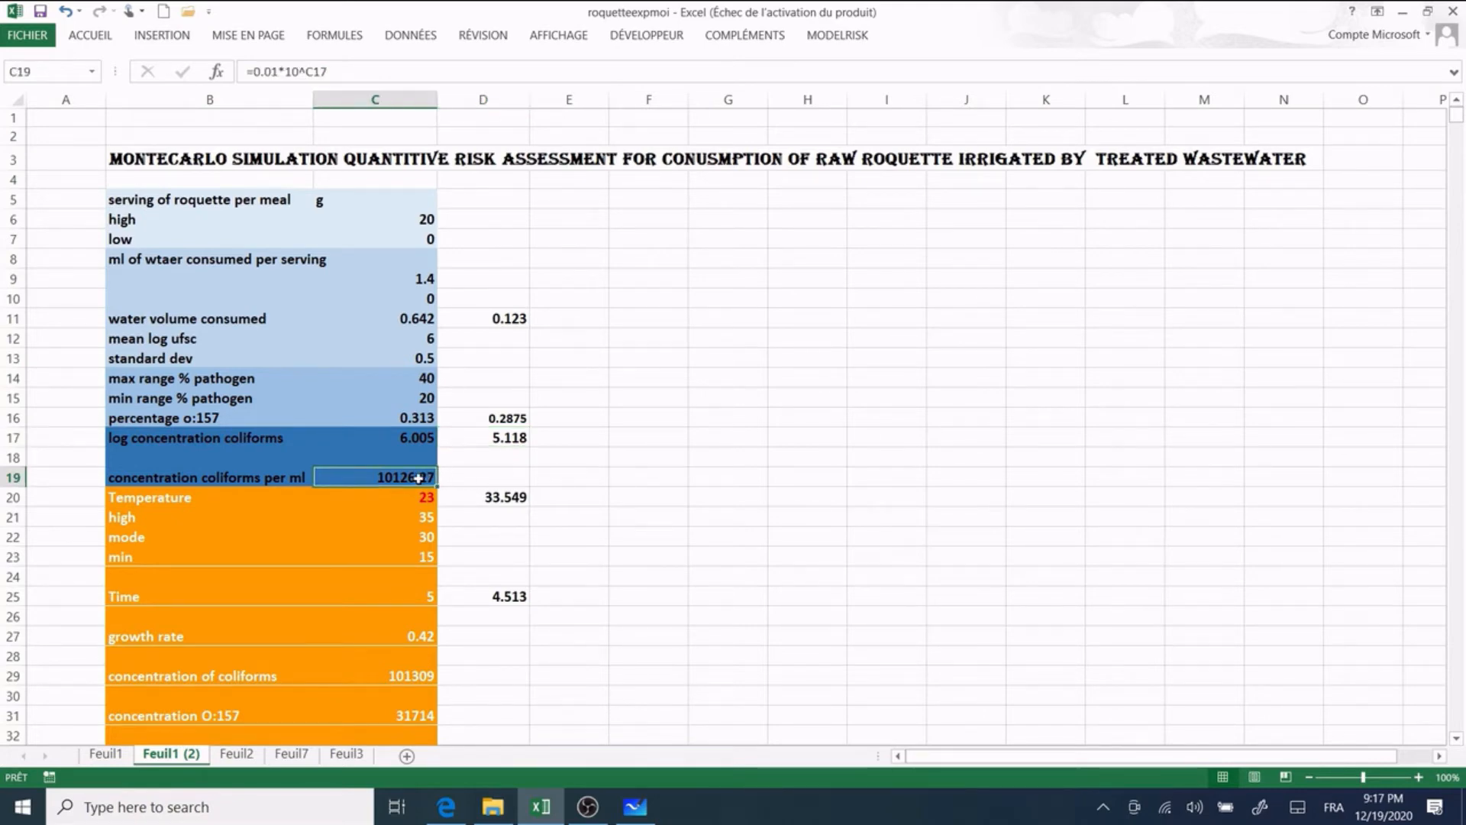
left_click(168, 501)
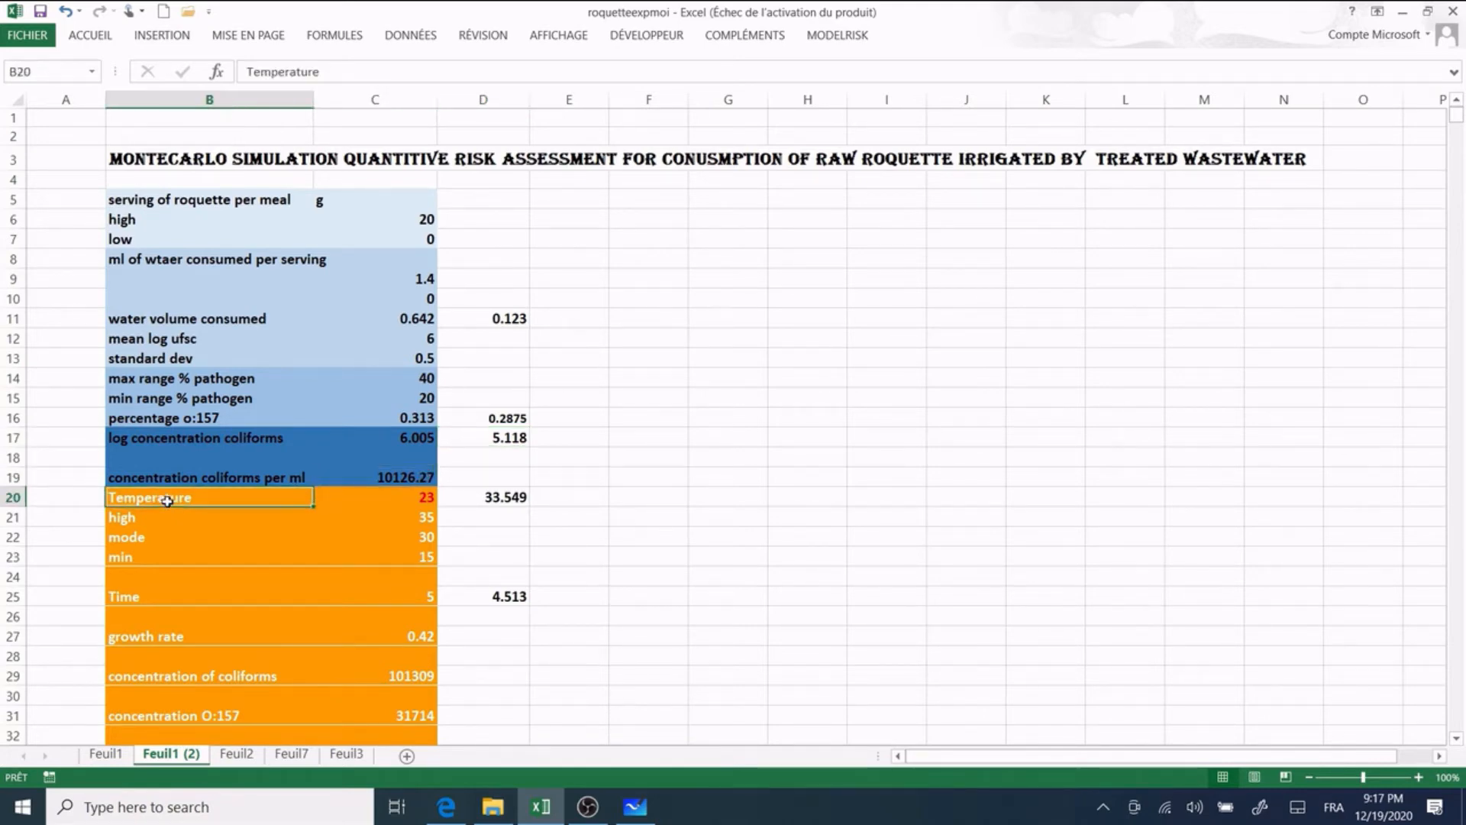
left_click(1457, 739)
left_click(1456, 739)
left_click(1457, 739)
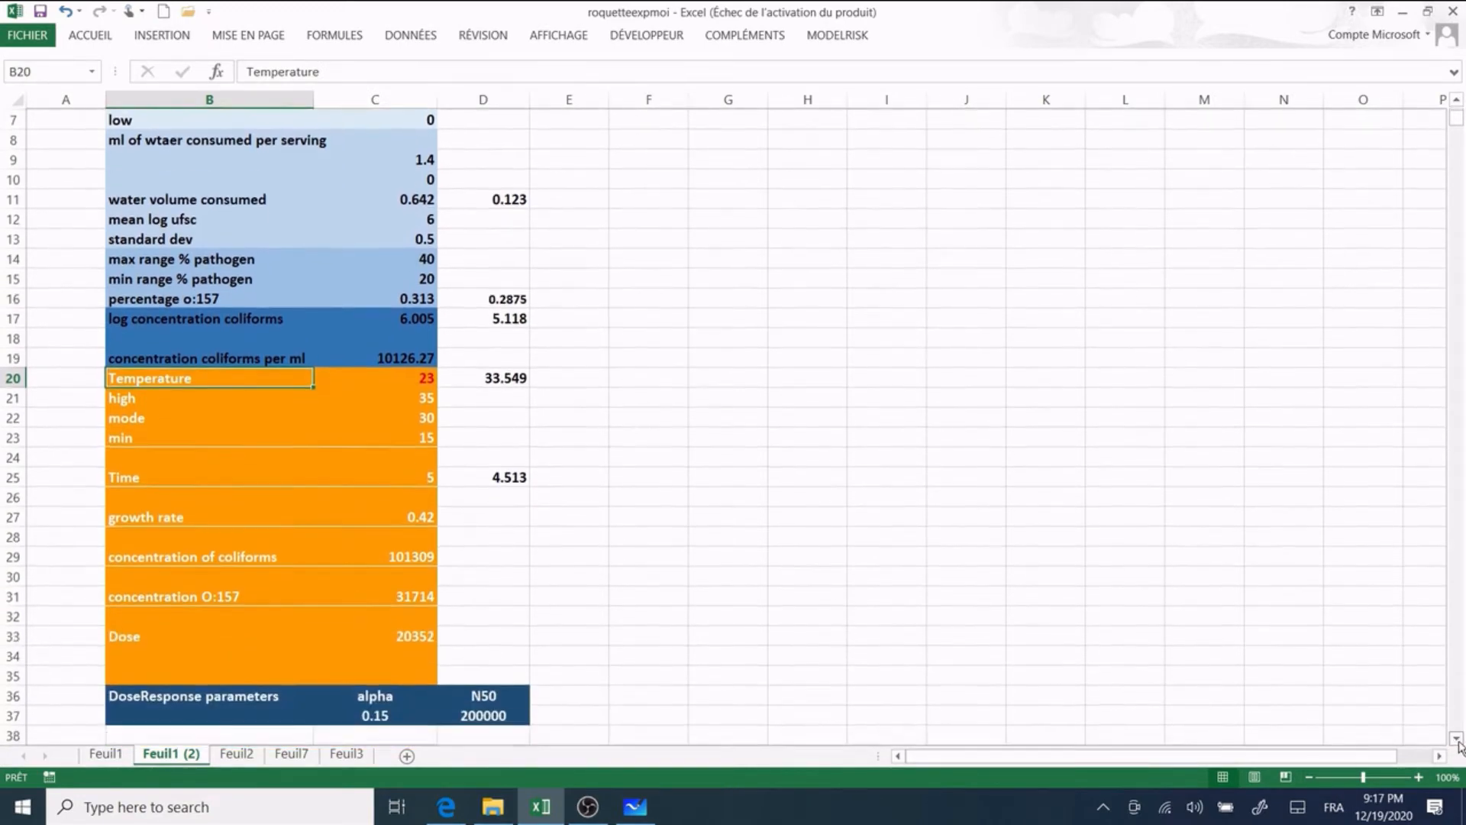
left_click(1457, 739)
left_click(1456, 739)
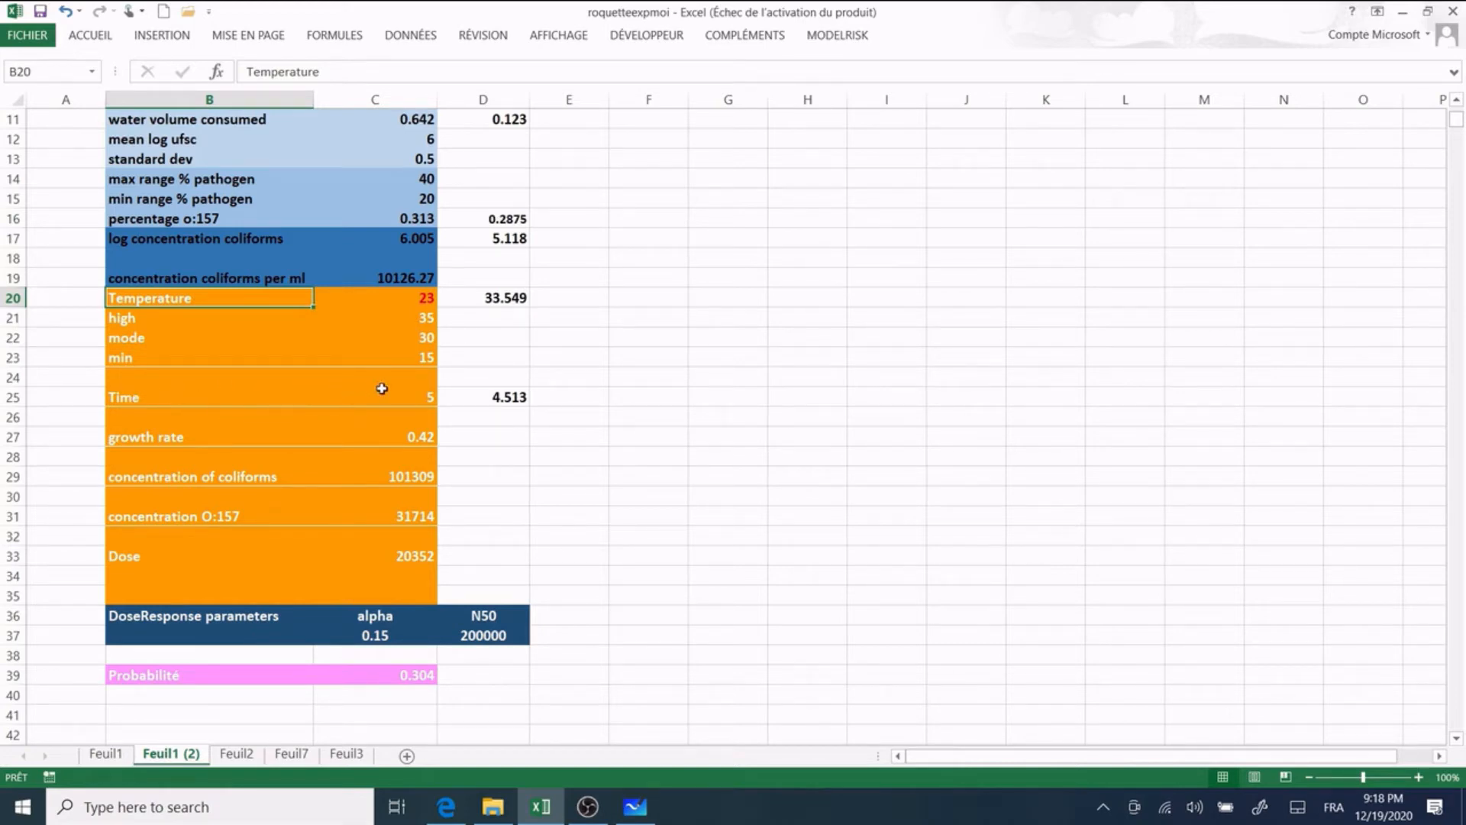
left_click(422, 395)
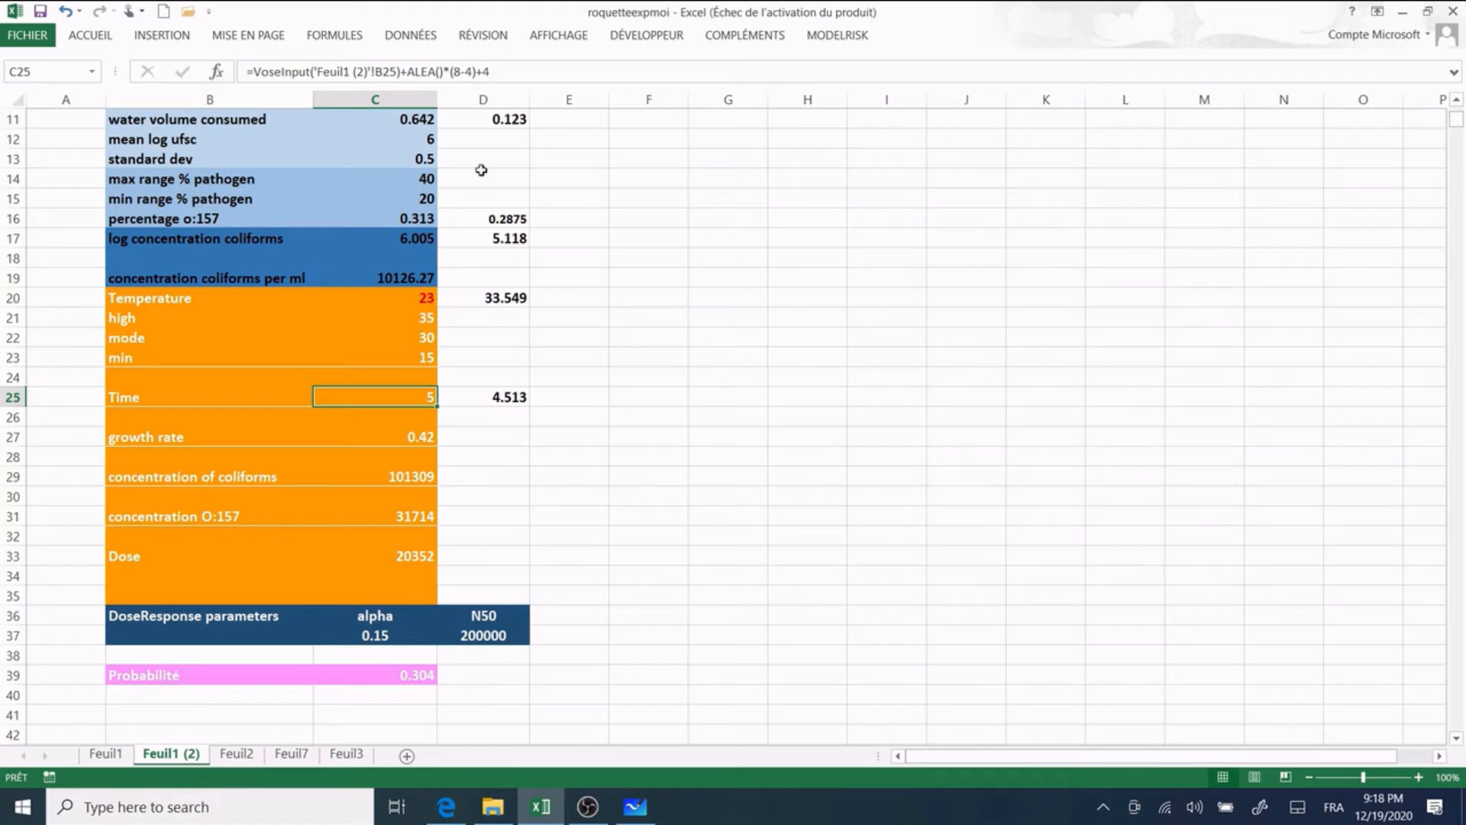
Step: View the ModelRisk PERT distribution of the temperature in D20, compare it with the min and mode inputs in C23 and C22, and close it
left_click(496, 297)
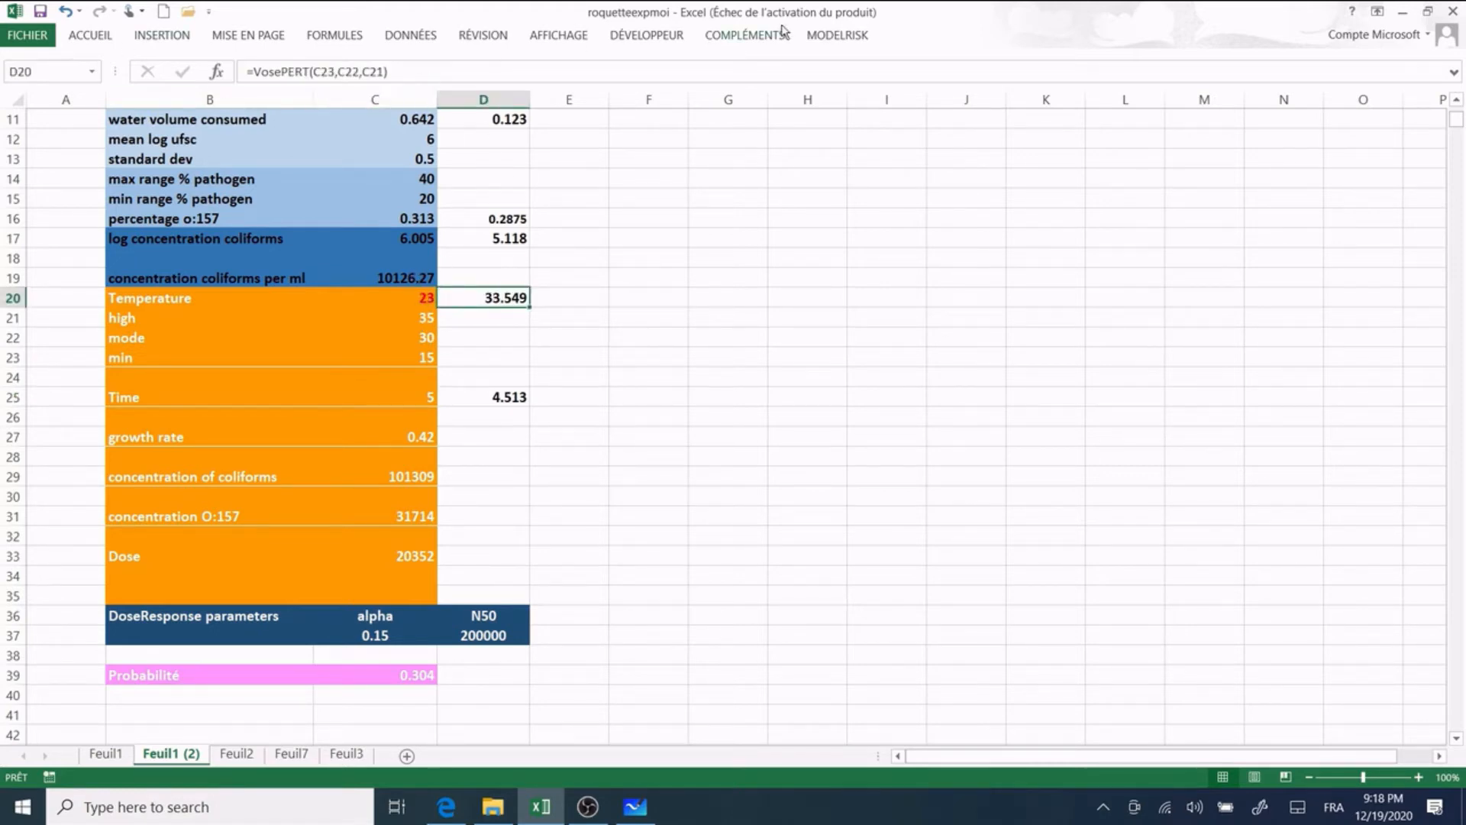
left_click(854, 38)
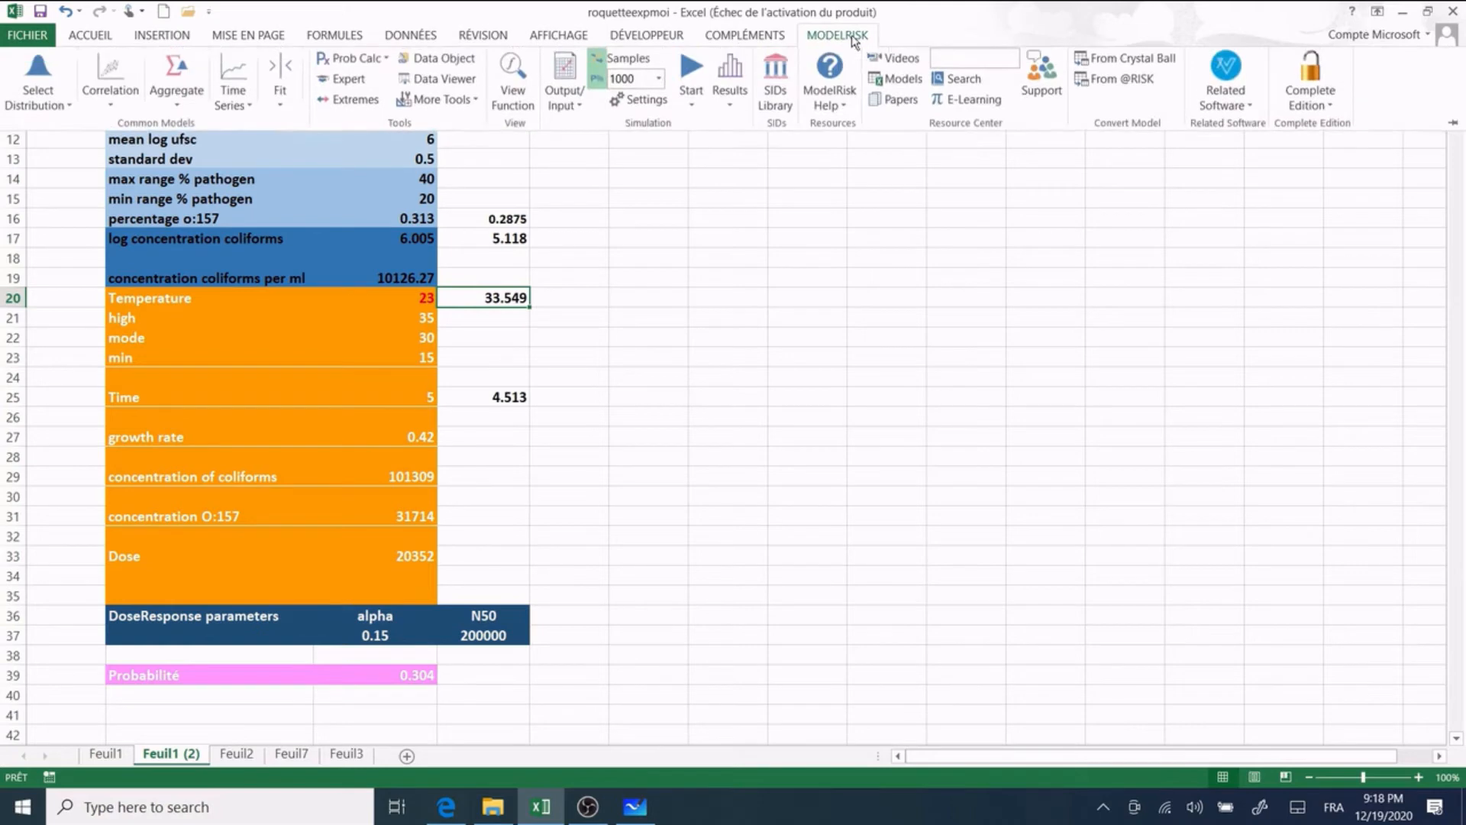
left_click(39, 76)
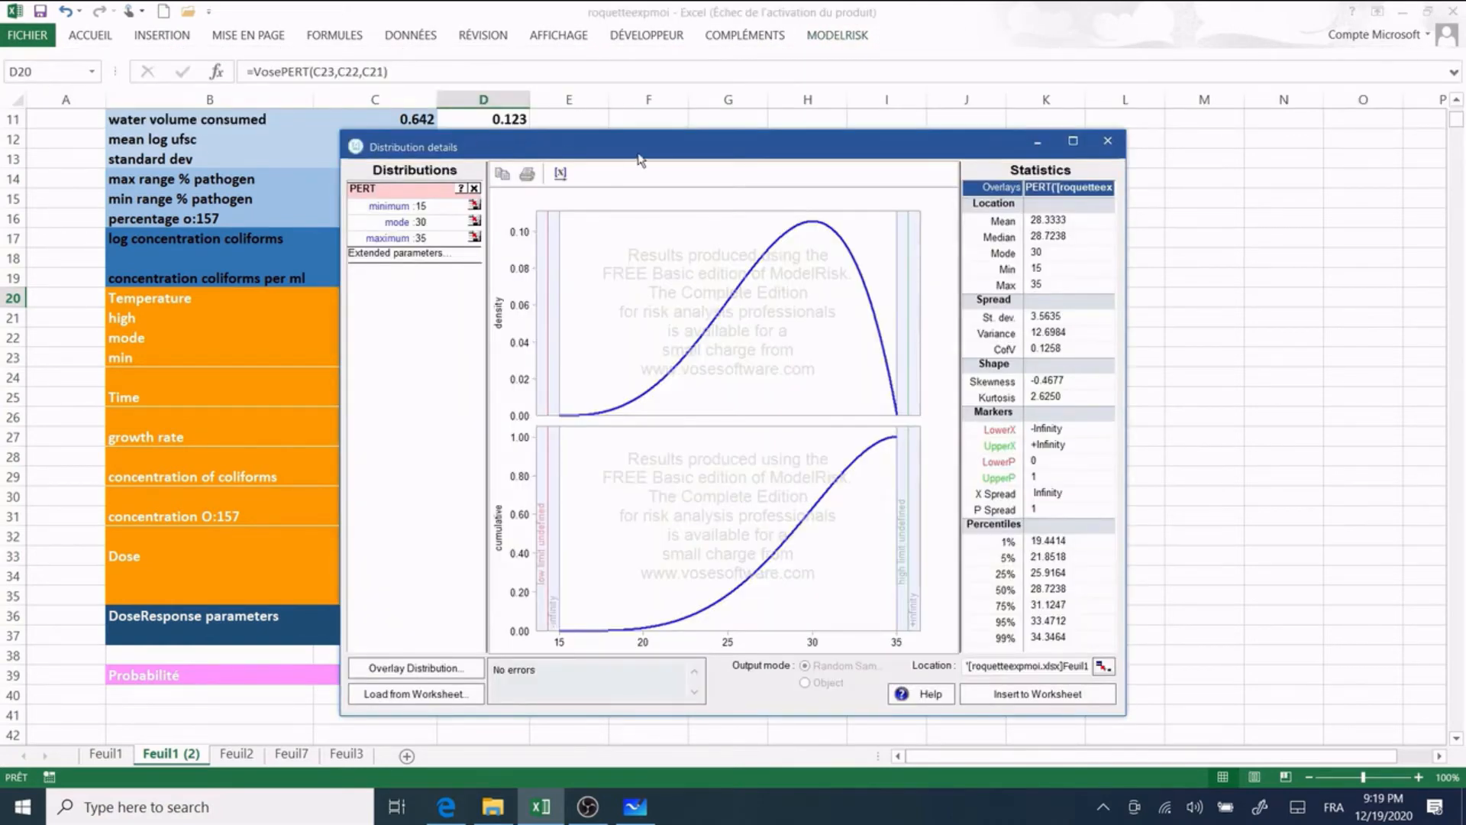
left_click_drag(640, 157, 868, 160)
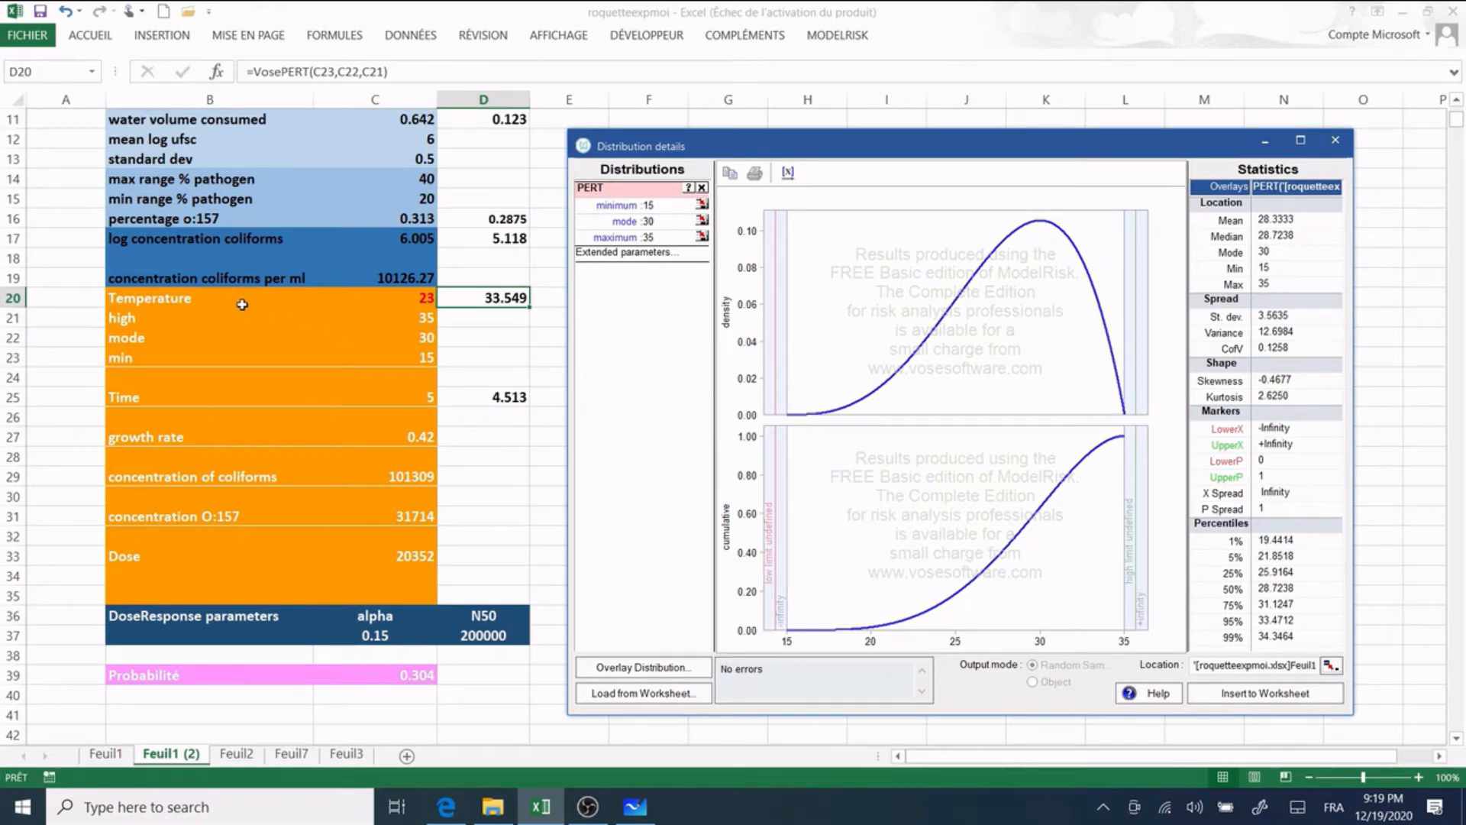
left_click(351, 358)
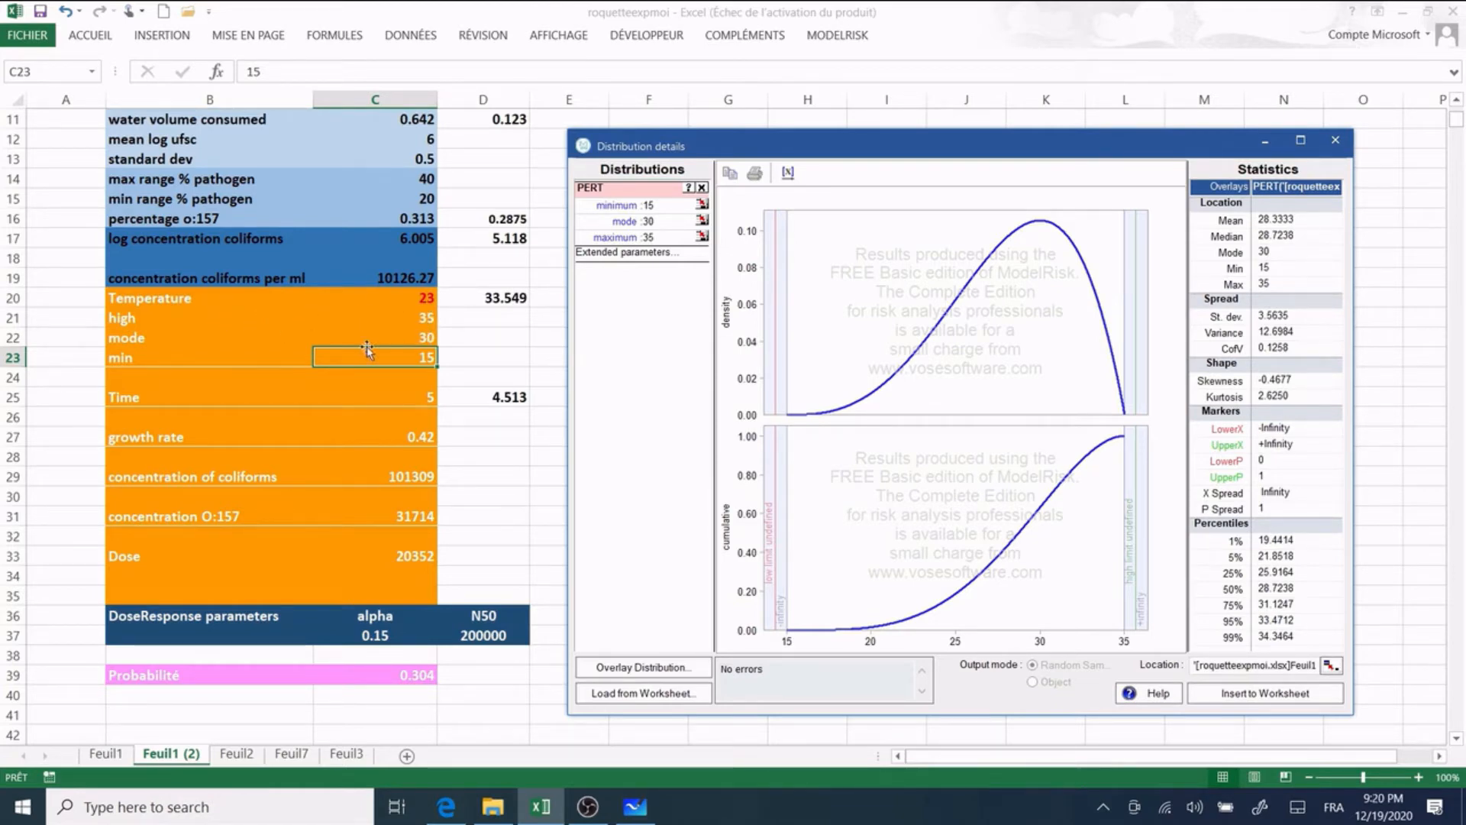
left_click(418, 337)
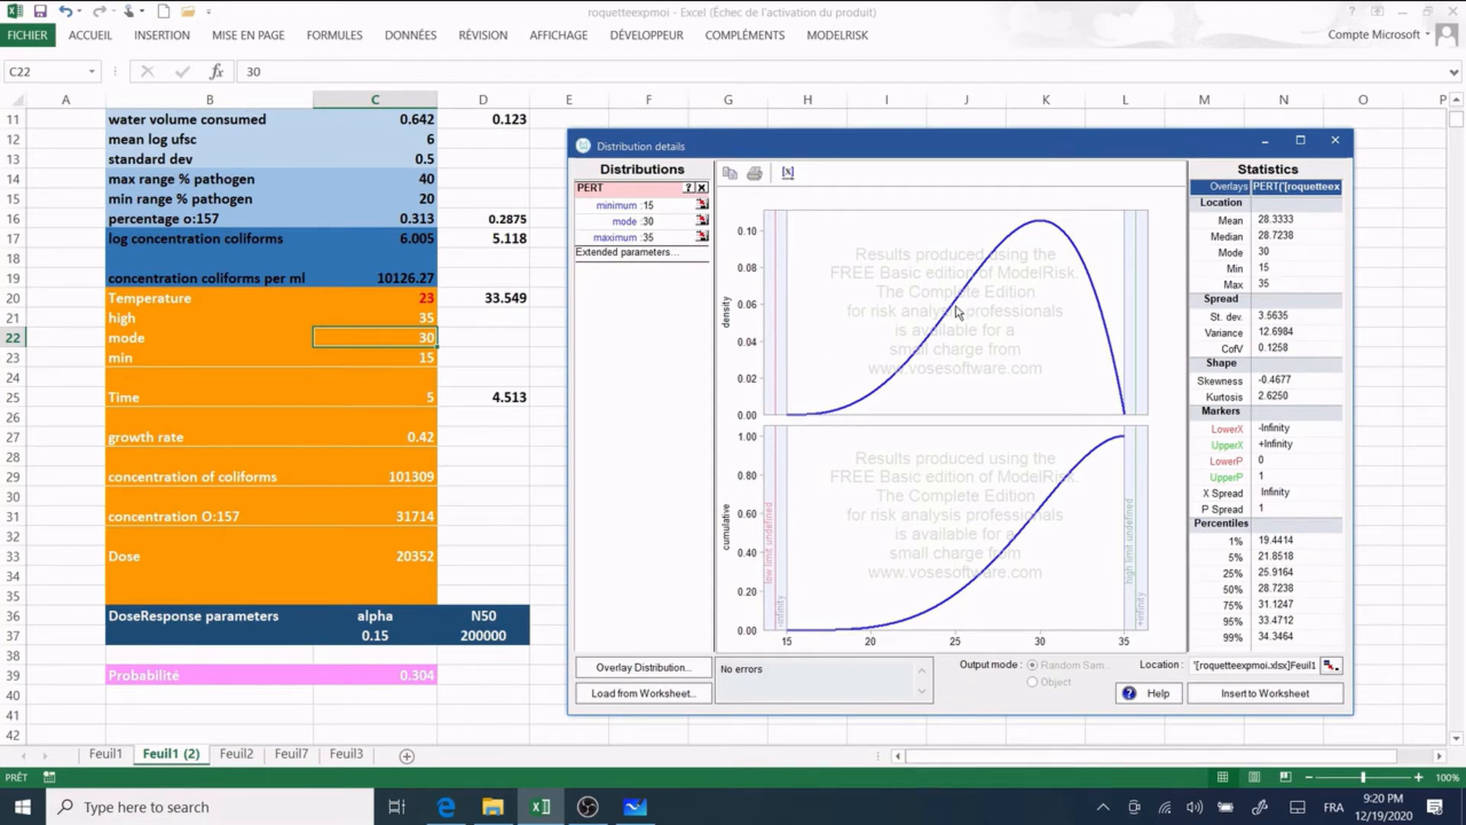
left_click(1336, 142)
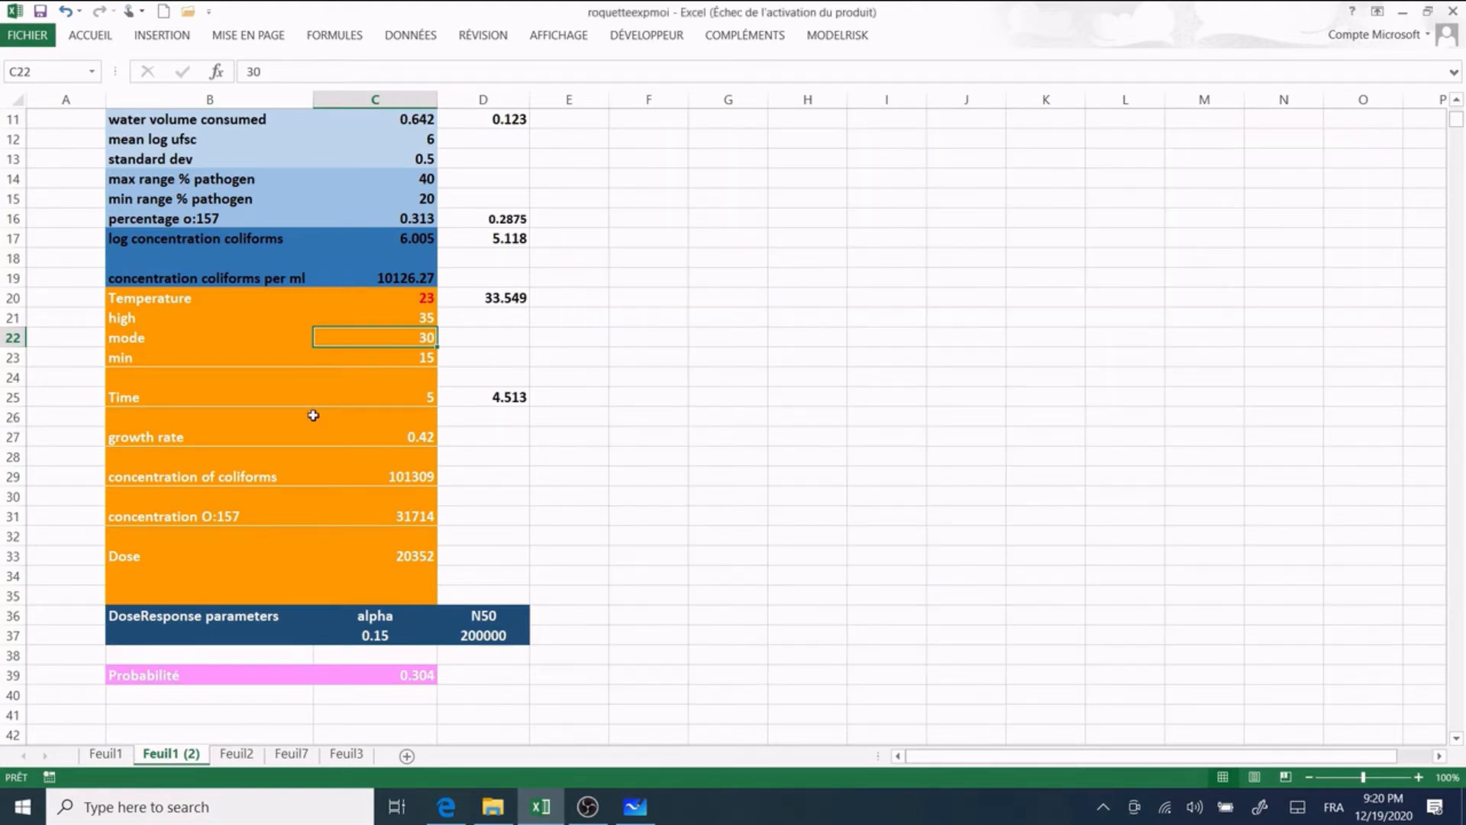
Step: Examine the formulas for growth rate, concentration of coliforms, concentration O:157, dose and probability in C27, C29, C31, C33 and C39
left_click(415, 438)
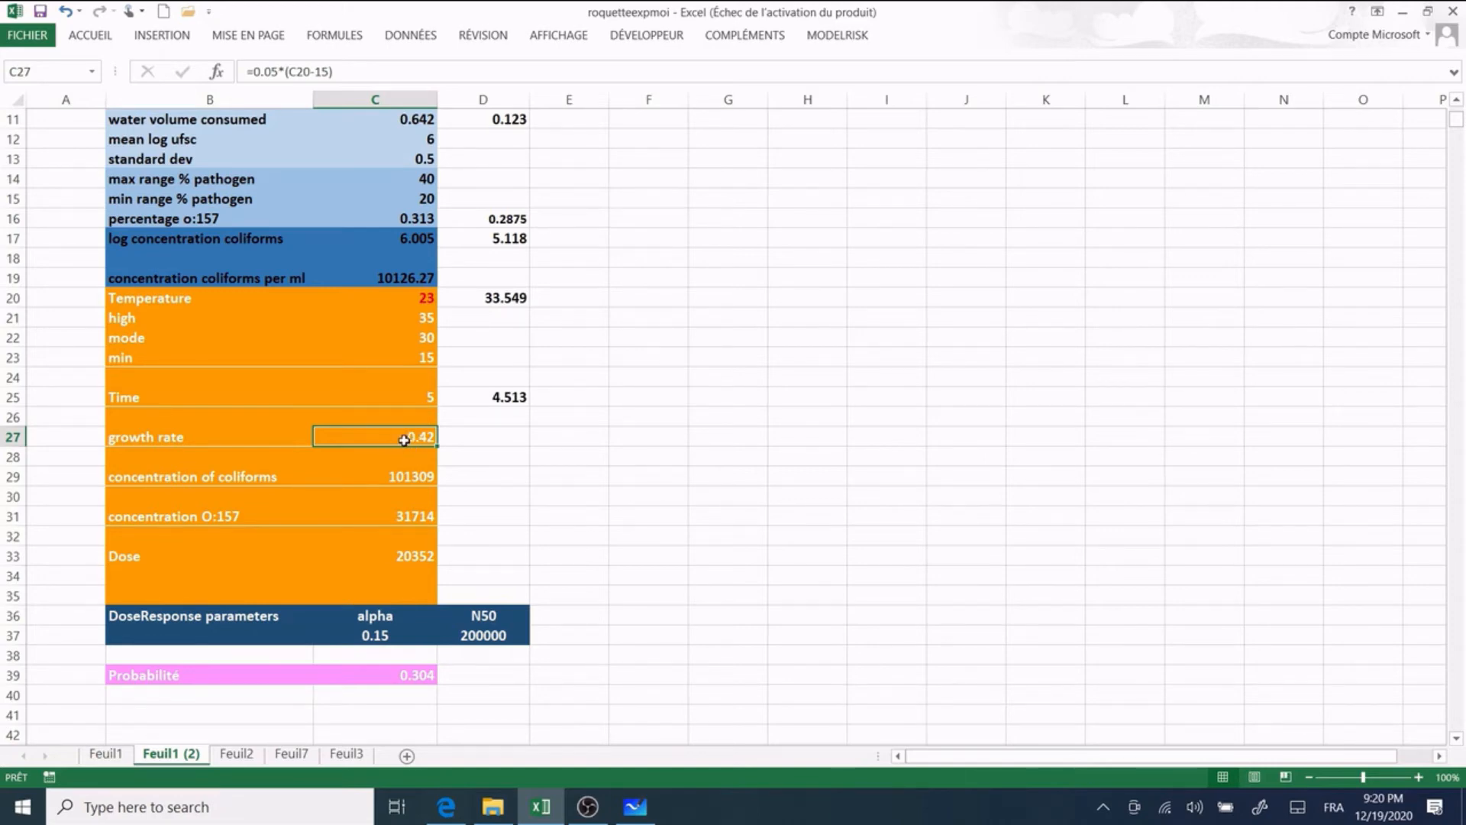
left_click(410, 478)
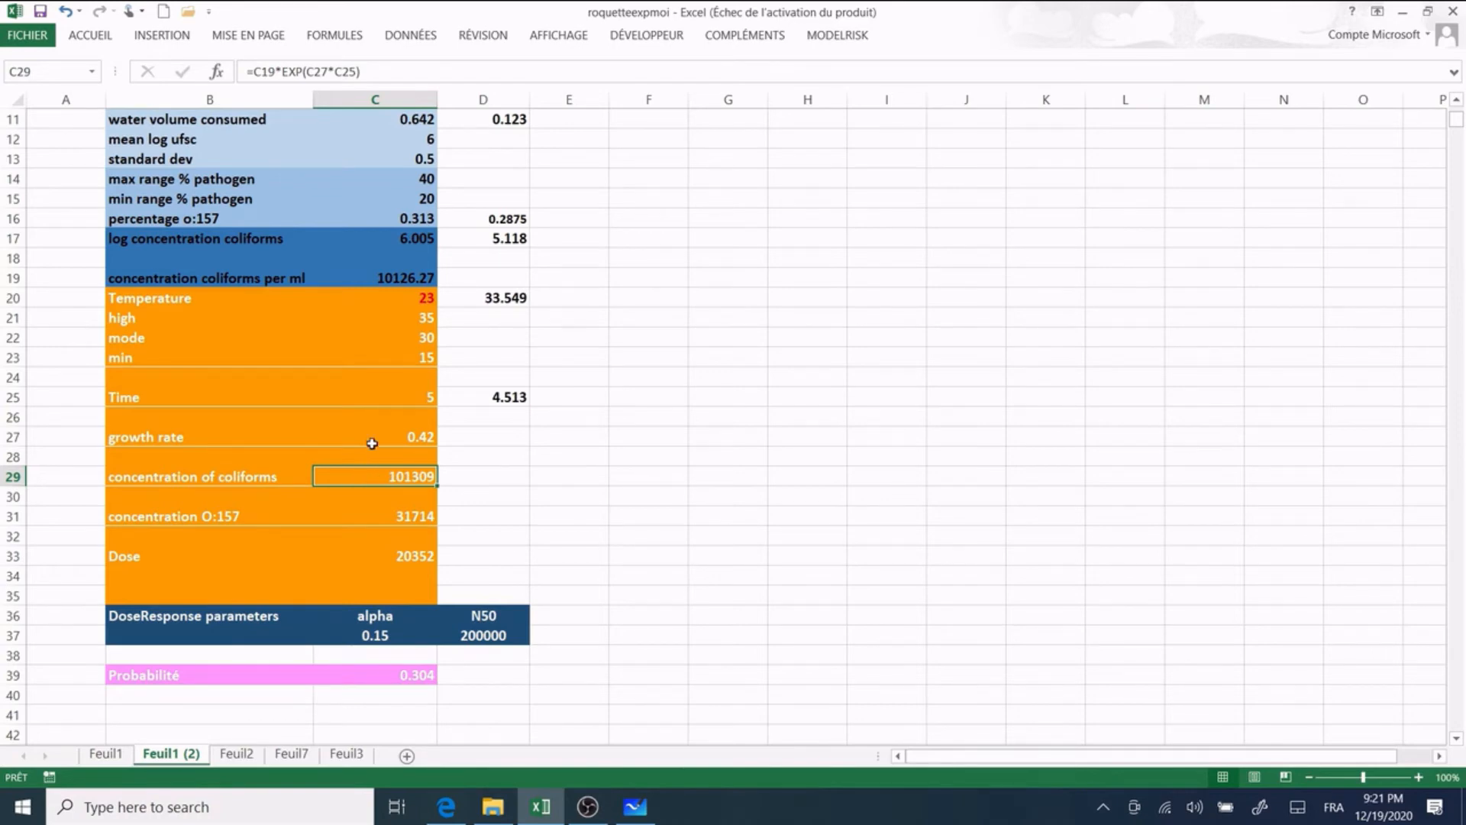
left_click(399, 516)
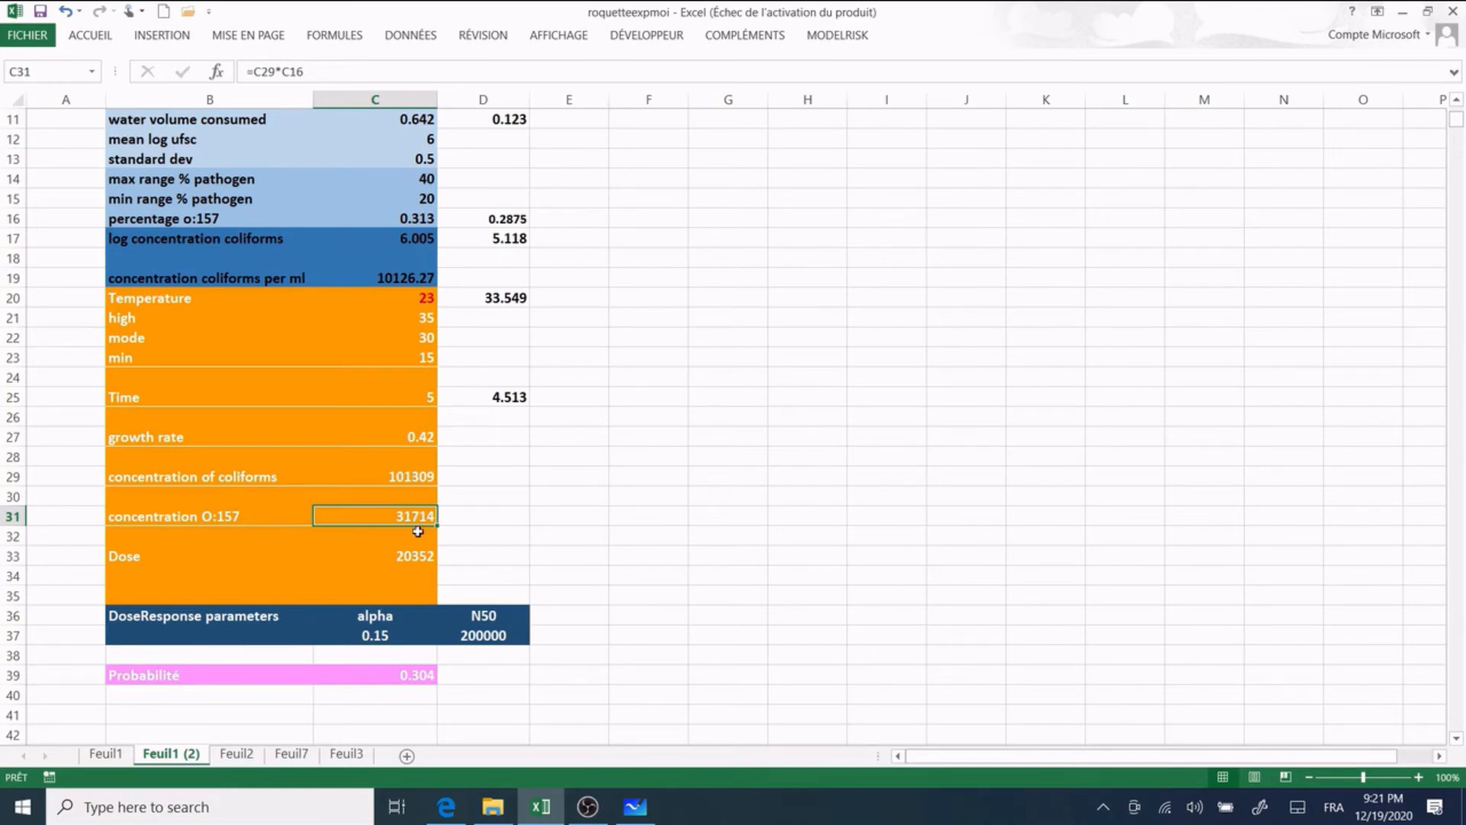
left_click(417, 555)
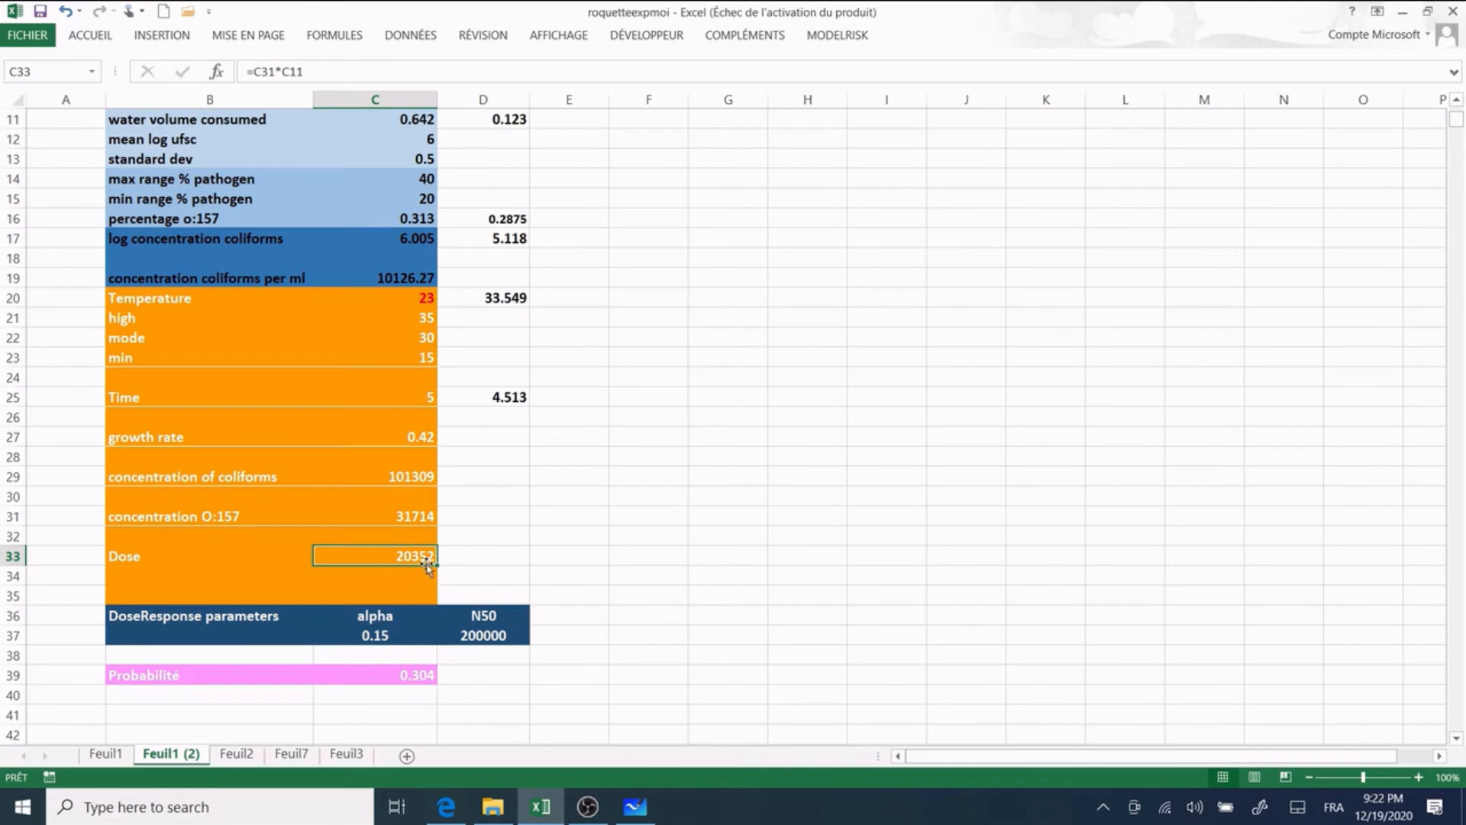
left_click(416, 674)
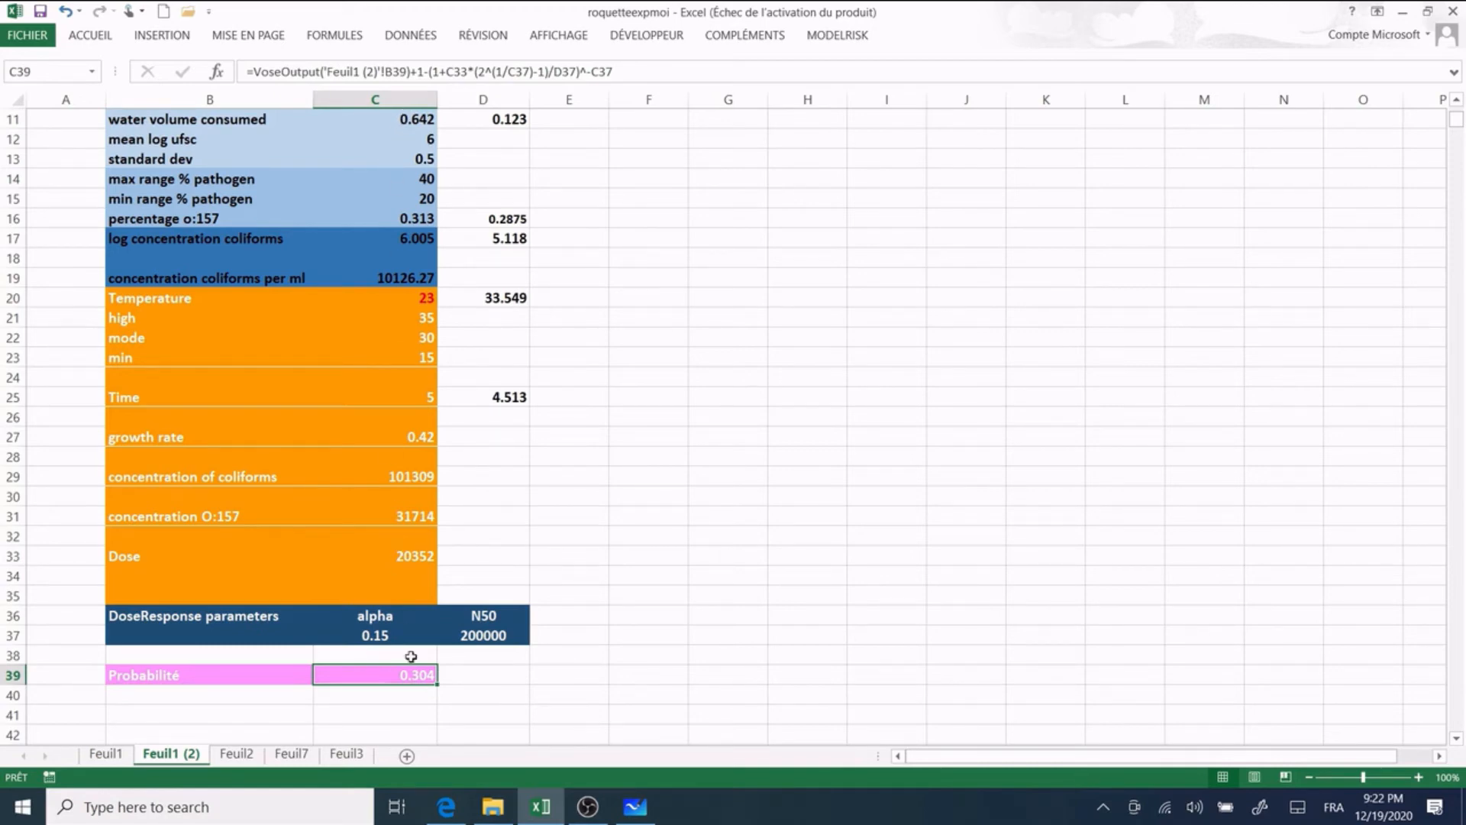
Step: Examine the VoseInput formulas for water volume consumed, percentage O:157 and log concentration coliforms in C11, C16 and C17
left_click(420, 116)
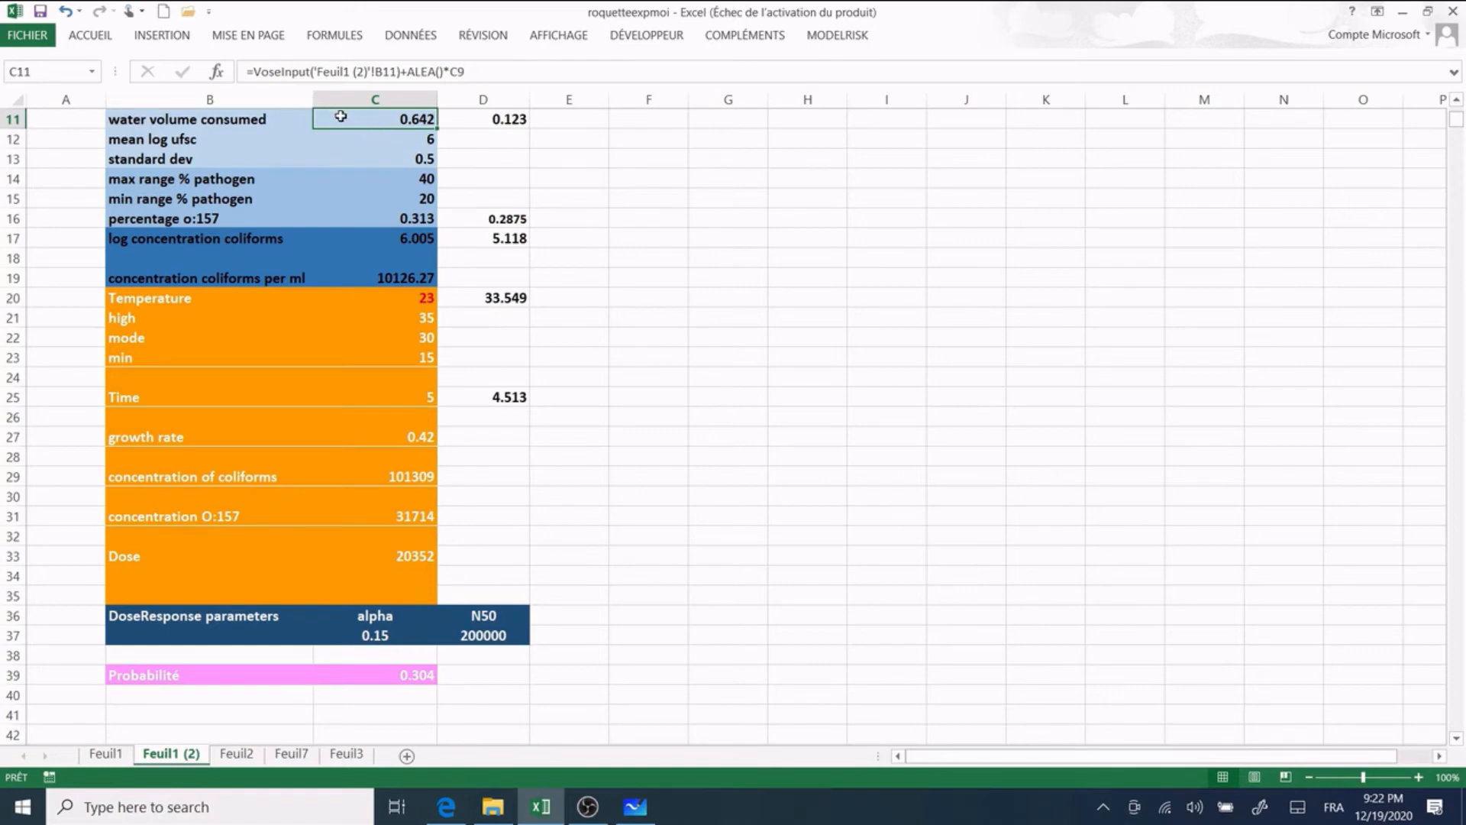
left_click(416, 214)
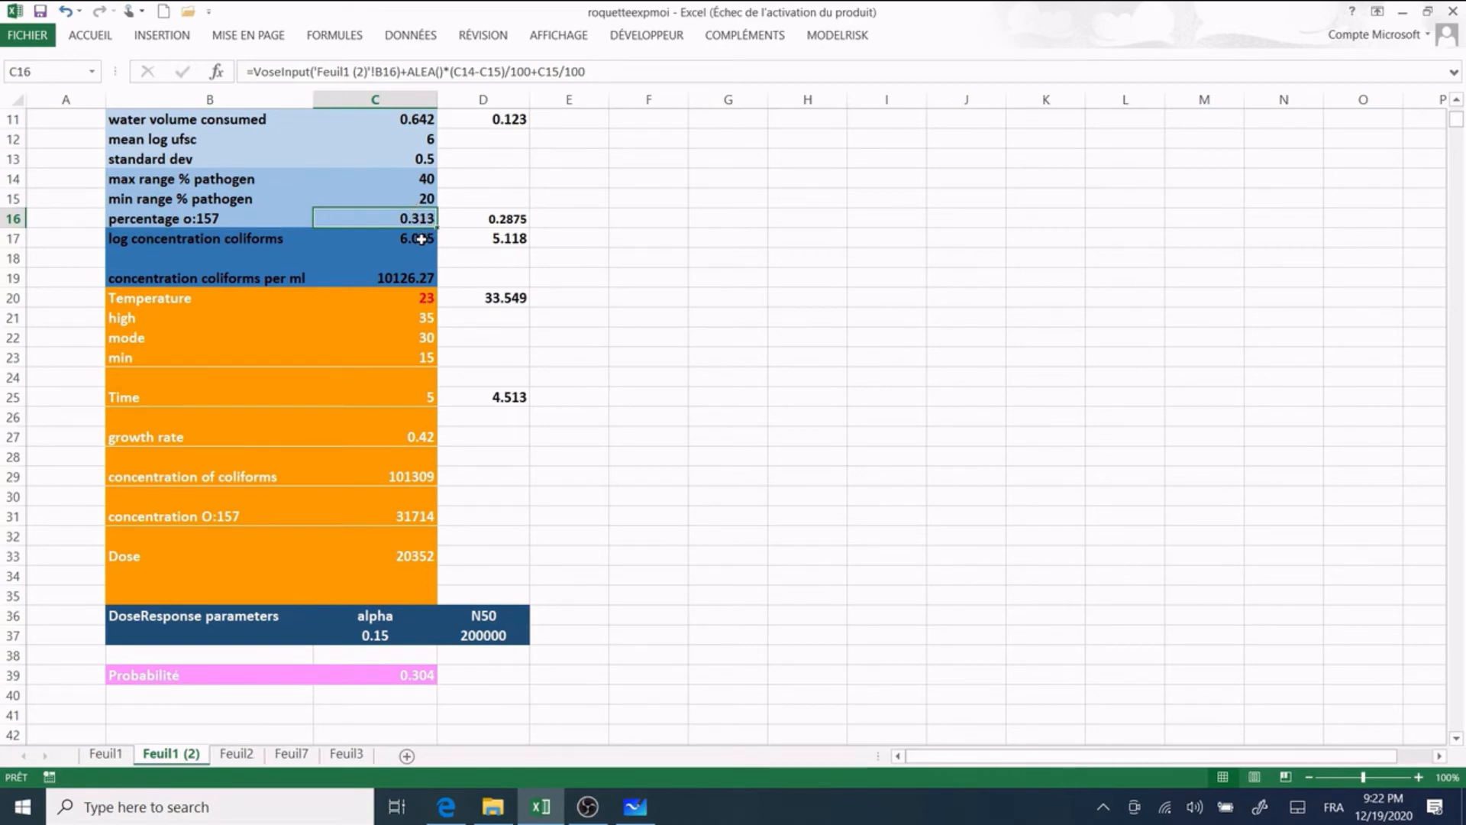
left_click(421, 239)
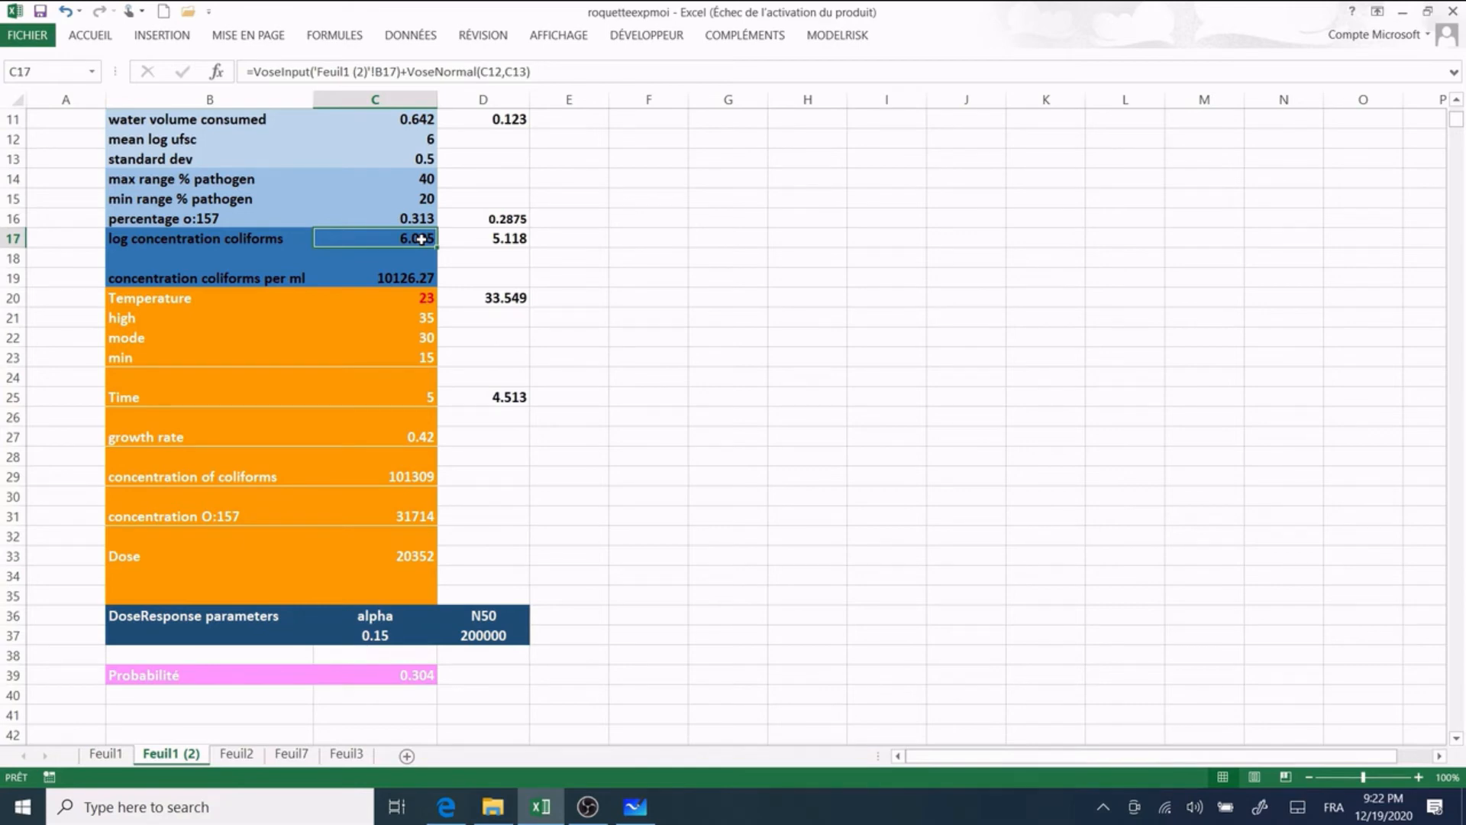
Step: Examine the VoseInput formulas for temperature and time in C20 and C25 and the VoseOutput probability formula in C39
left_click(414, 297)
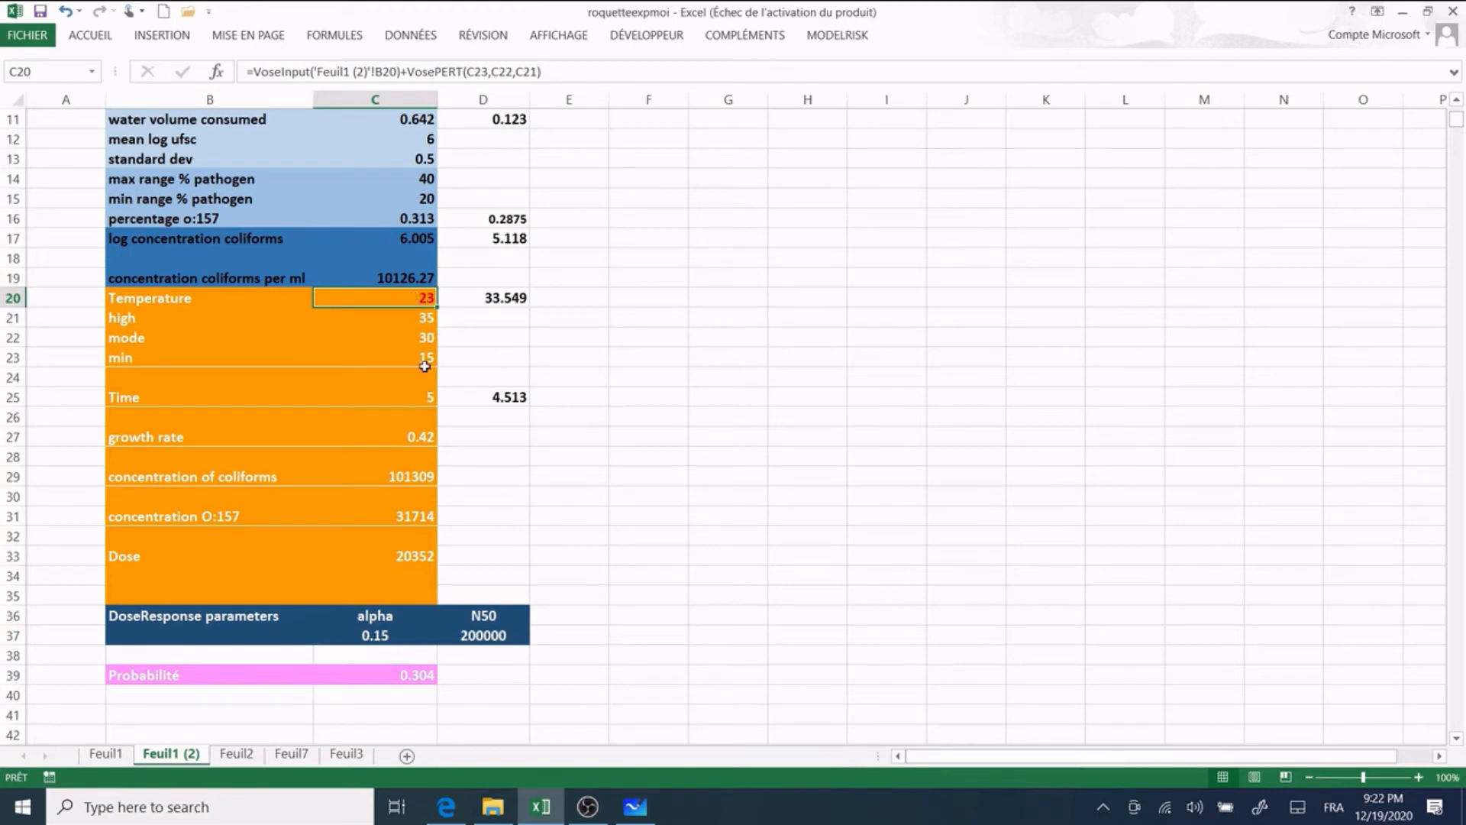
left_click(416, 397)
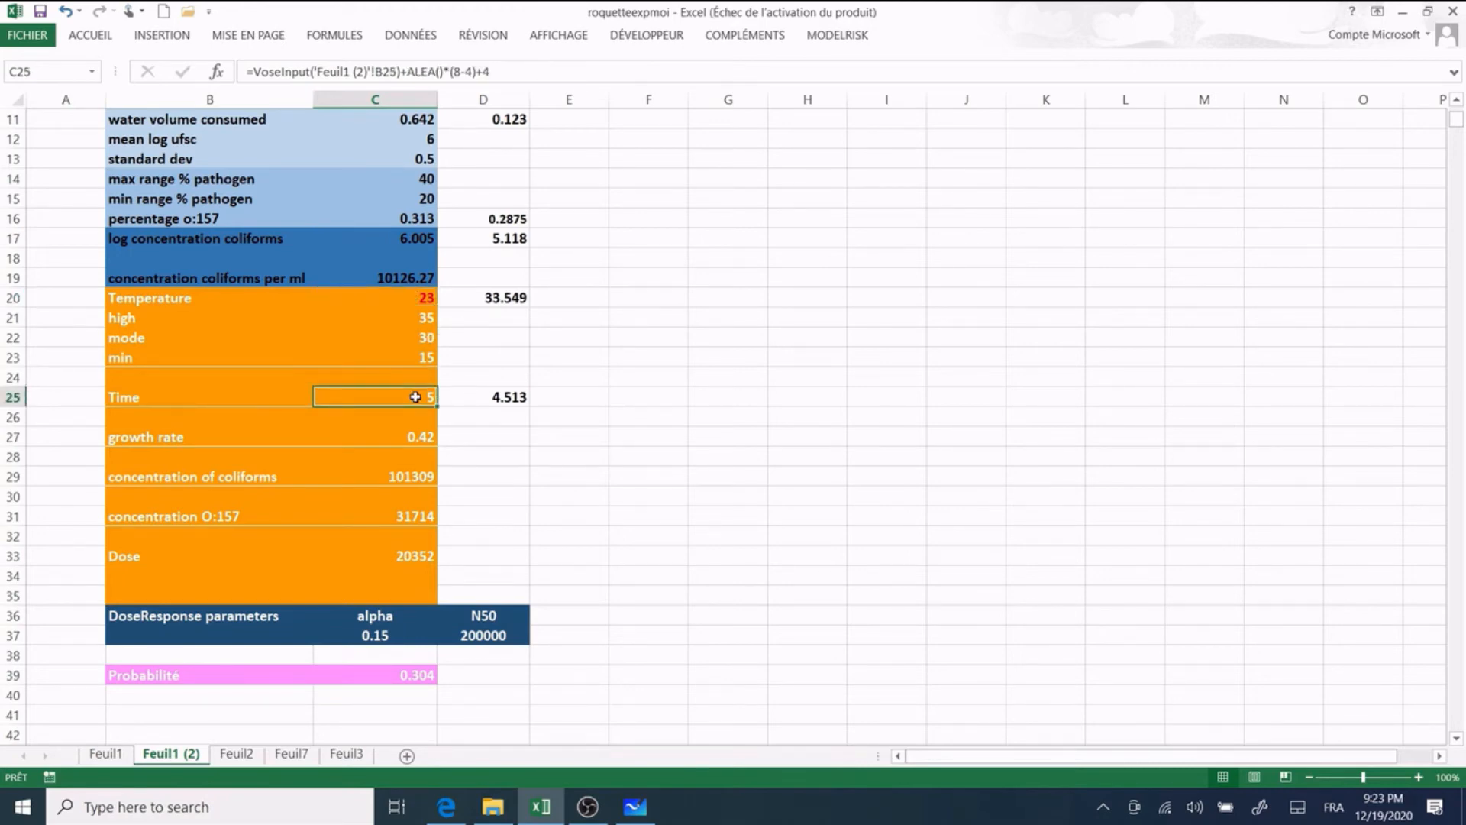
left_click(839, 36)
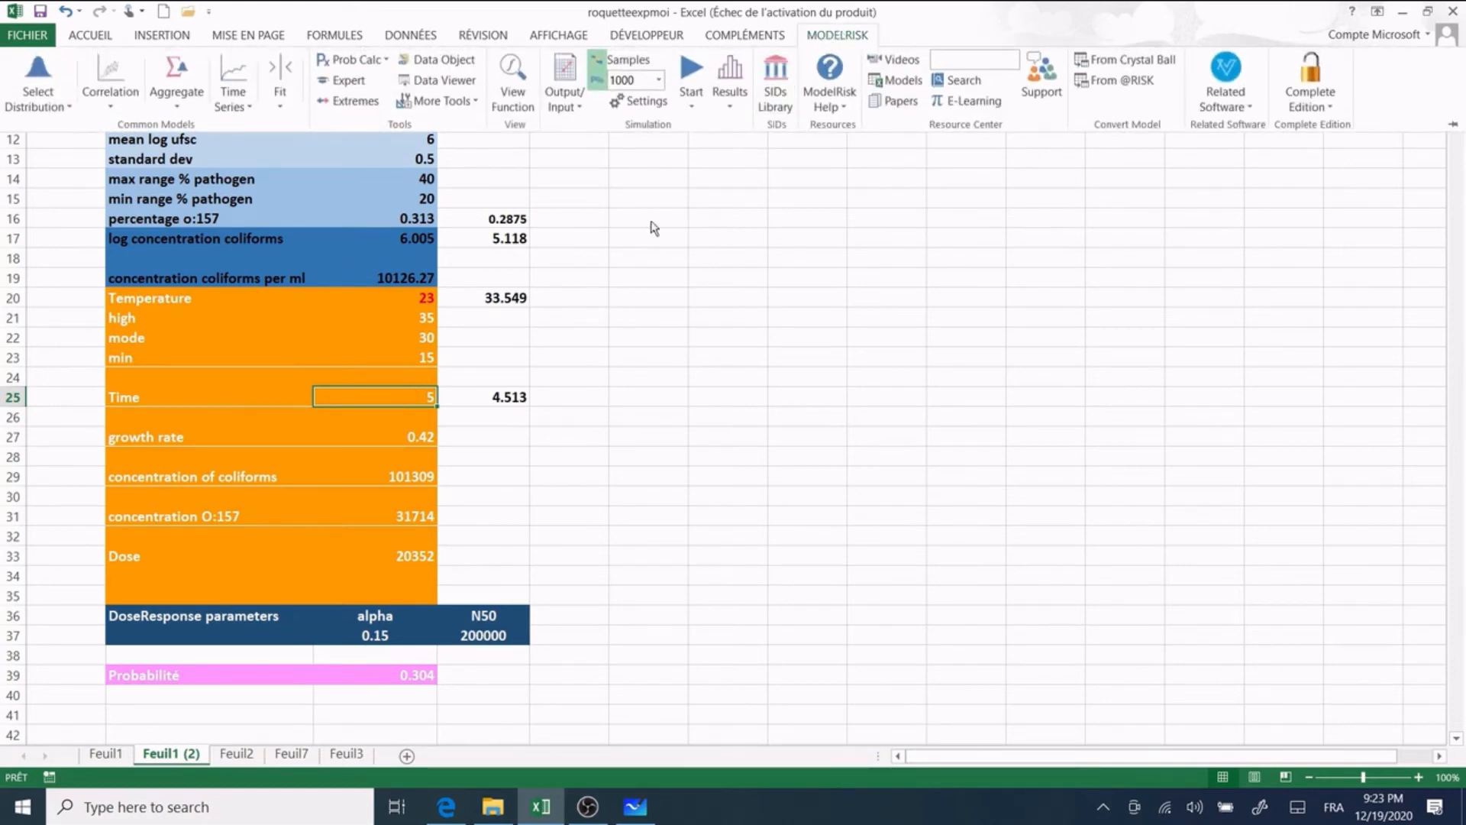
left_click(389, 674)
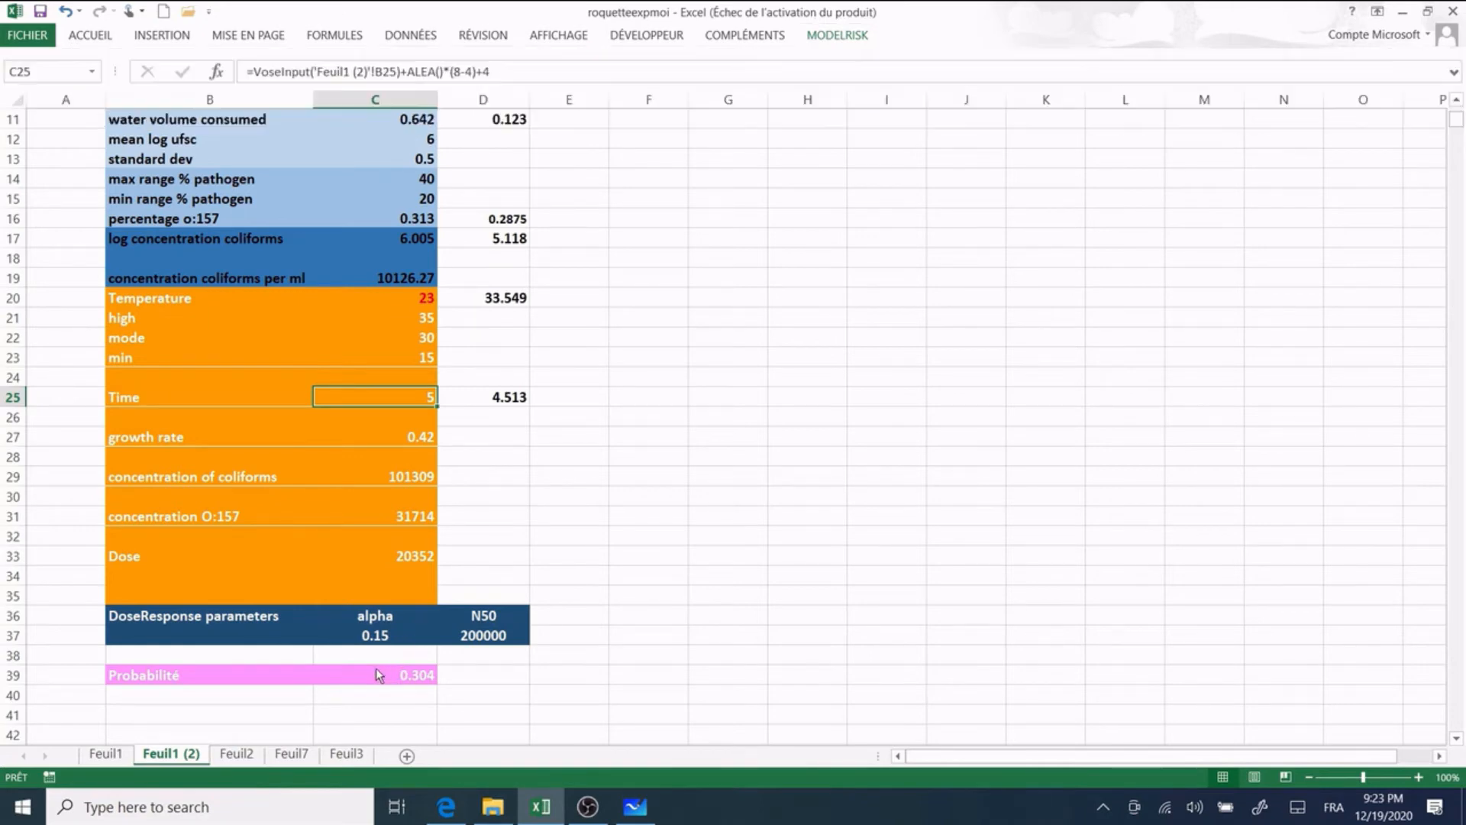
left_click(376, 669)
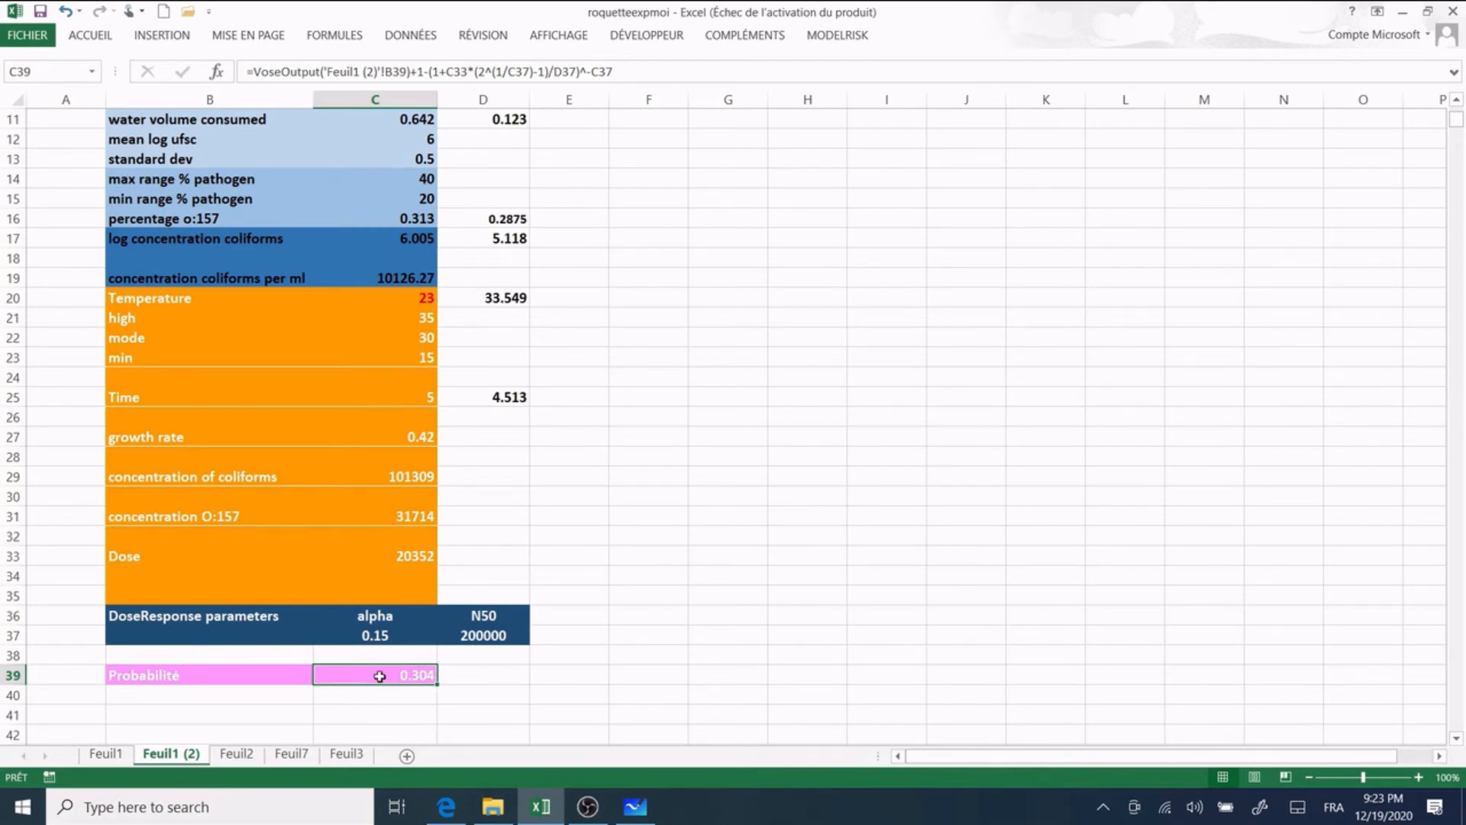
Step: Review the ModelRisk simulation settings for samples, simulation name and seed, and close them without changes
left_click(838, 35)
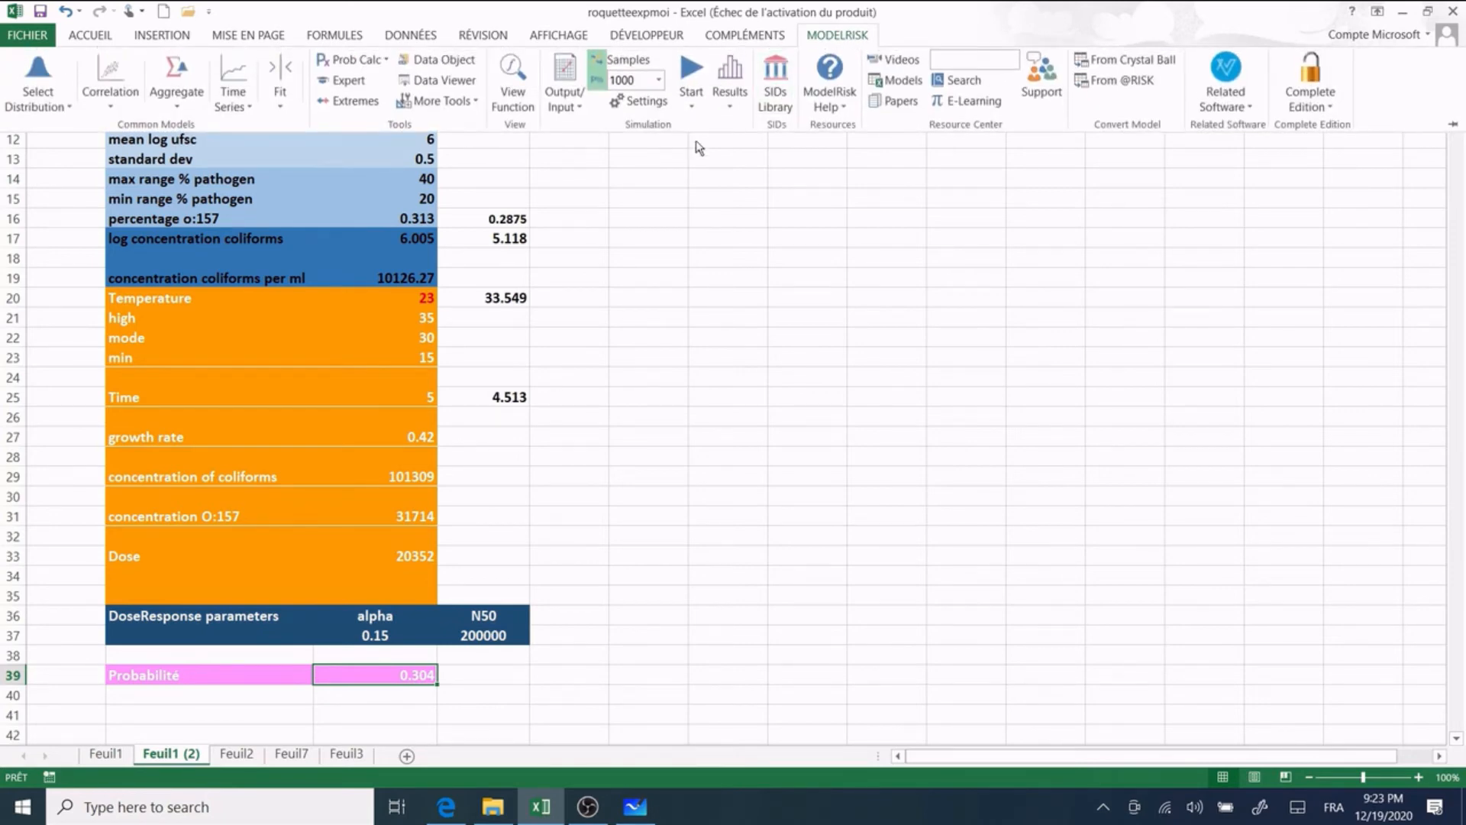
left_click(664, 103)
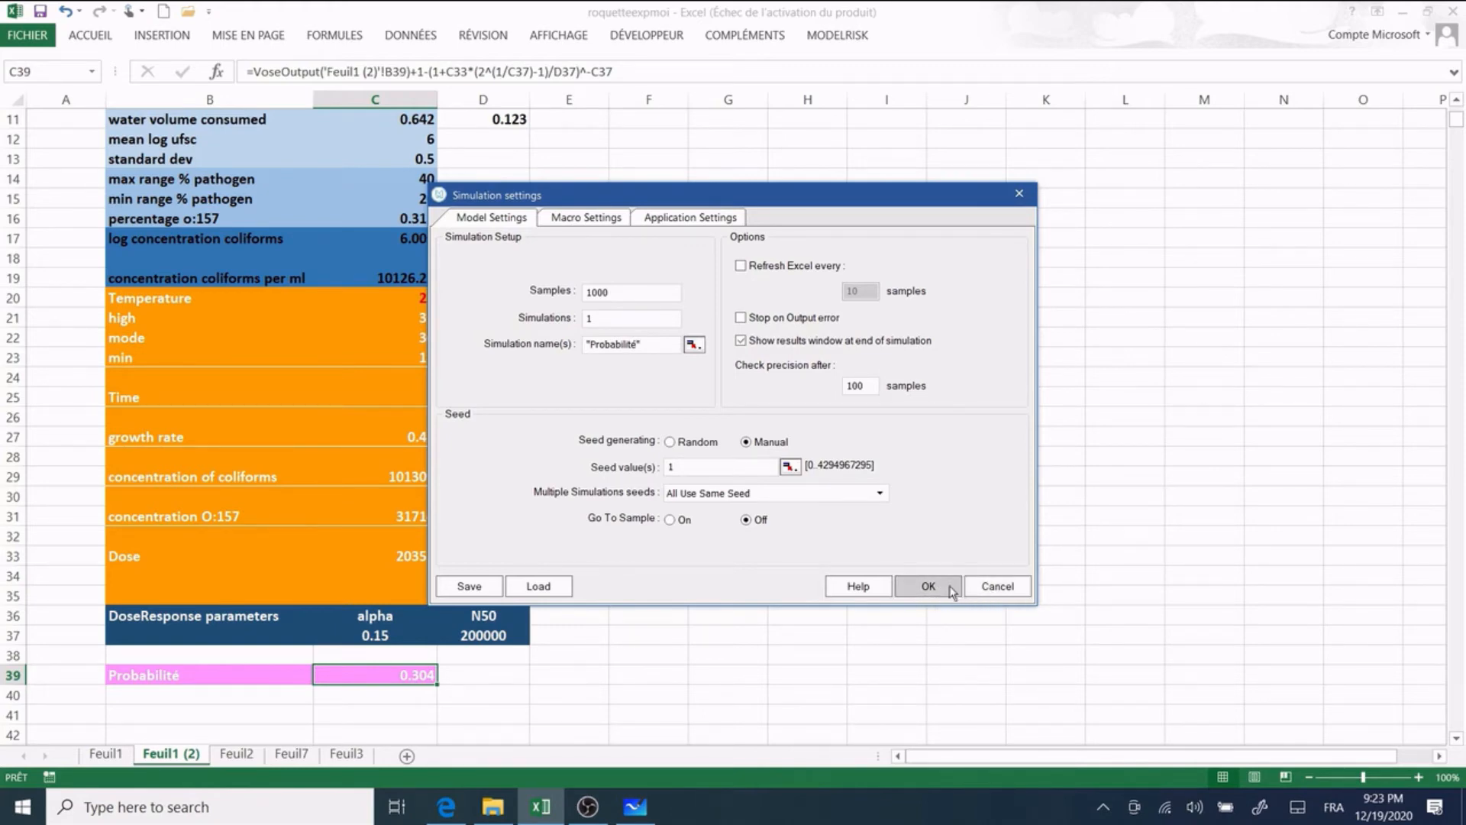
left_click(998, 586)
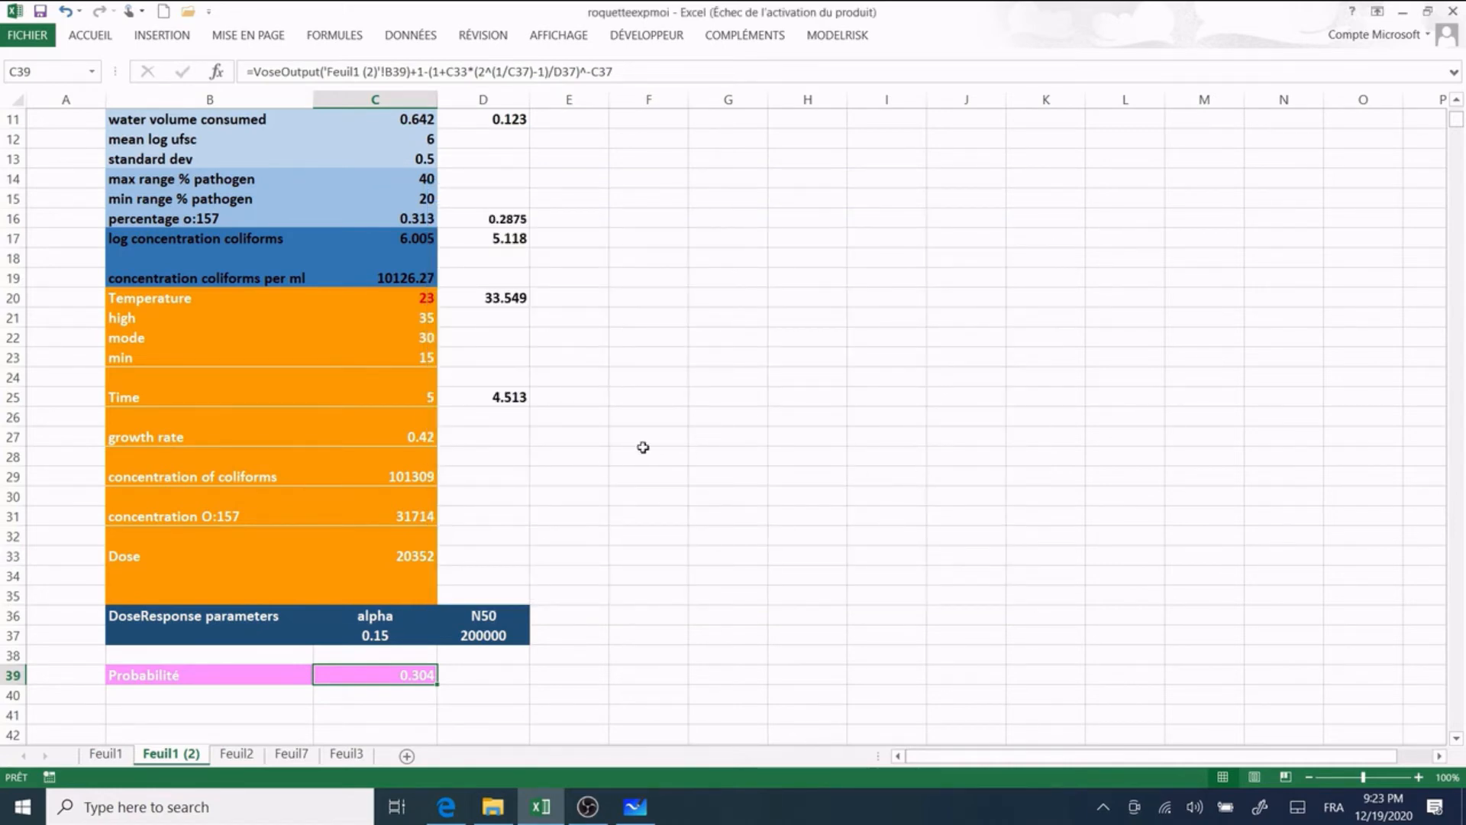
Step: Mark the temperature cell C20 as a ModelRisk input named Temperature
left_click(504, 296)
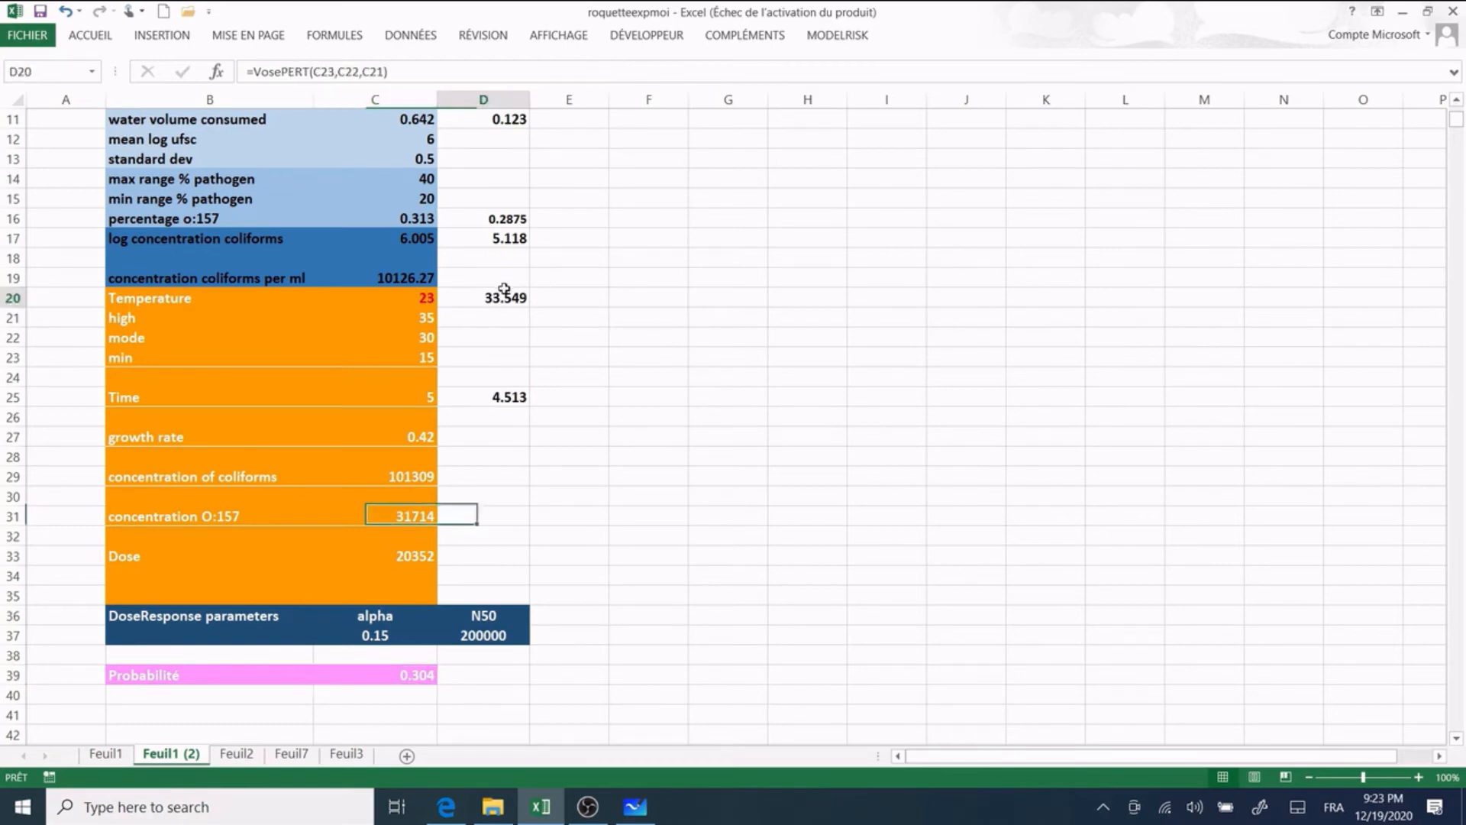
left_click(837, 35)
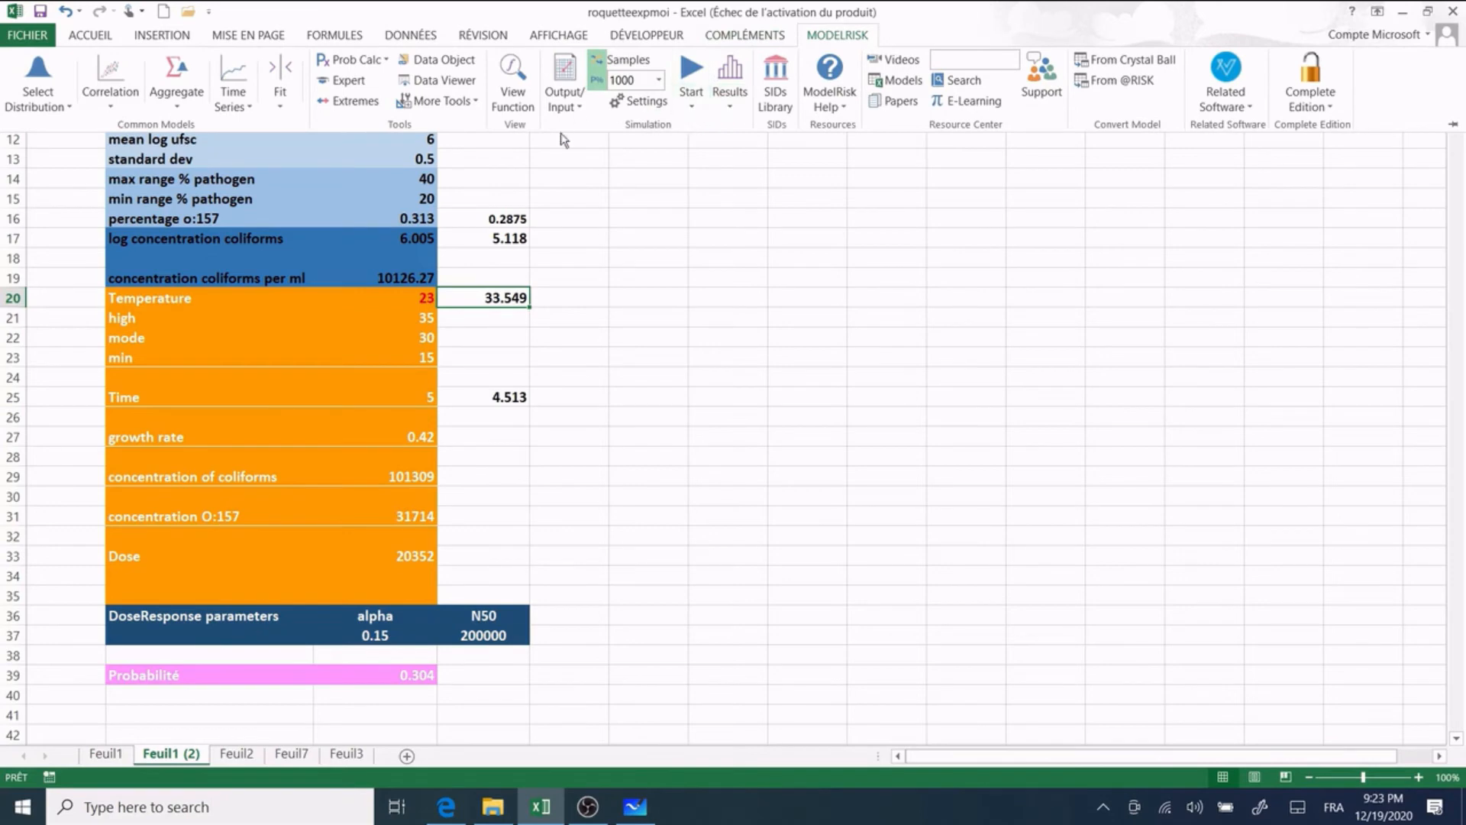
left_click(419, 300)
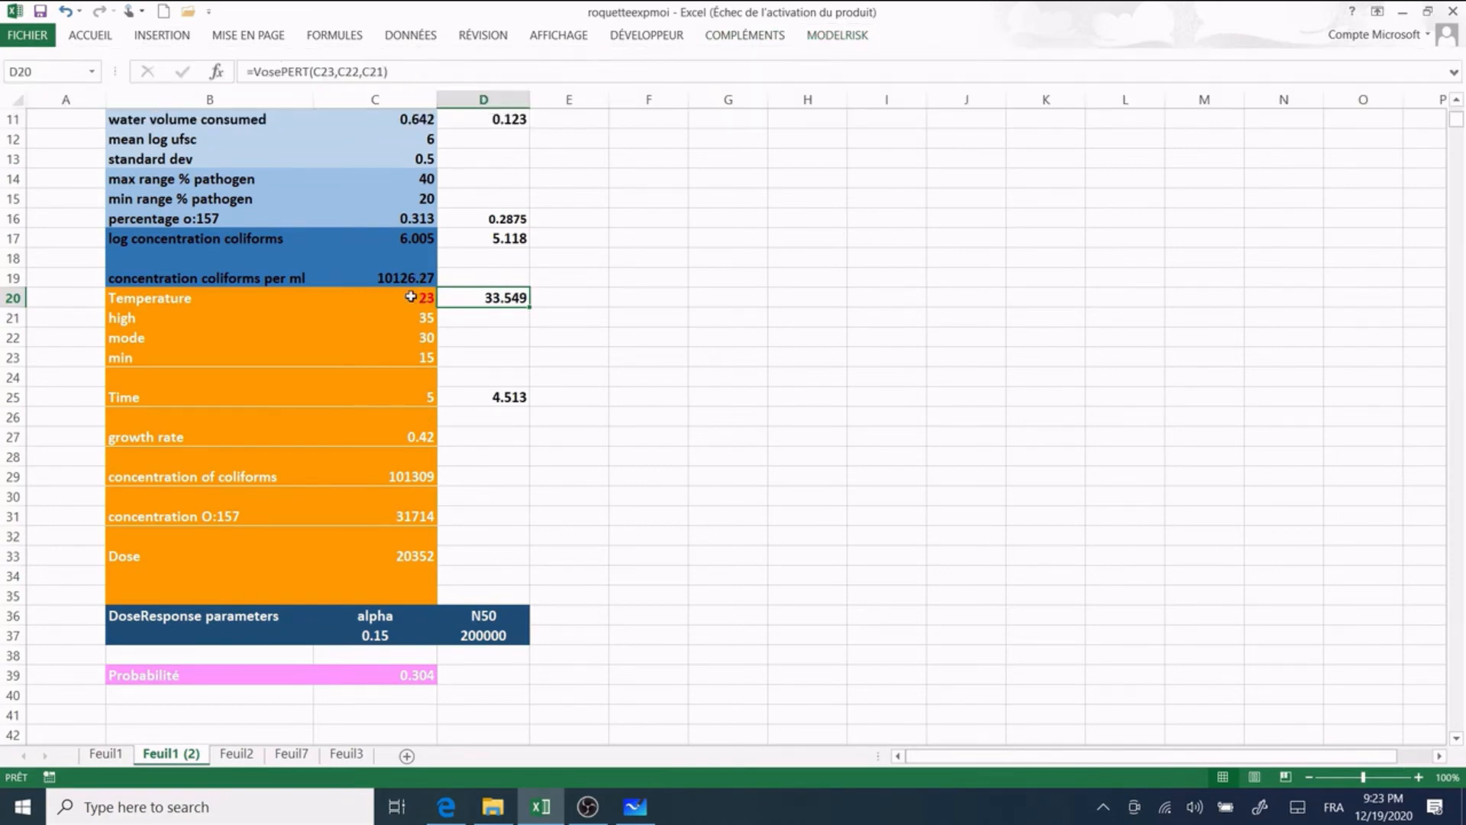
left_click(413, 296)
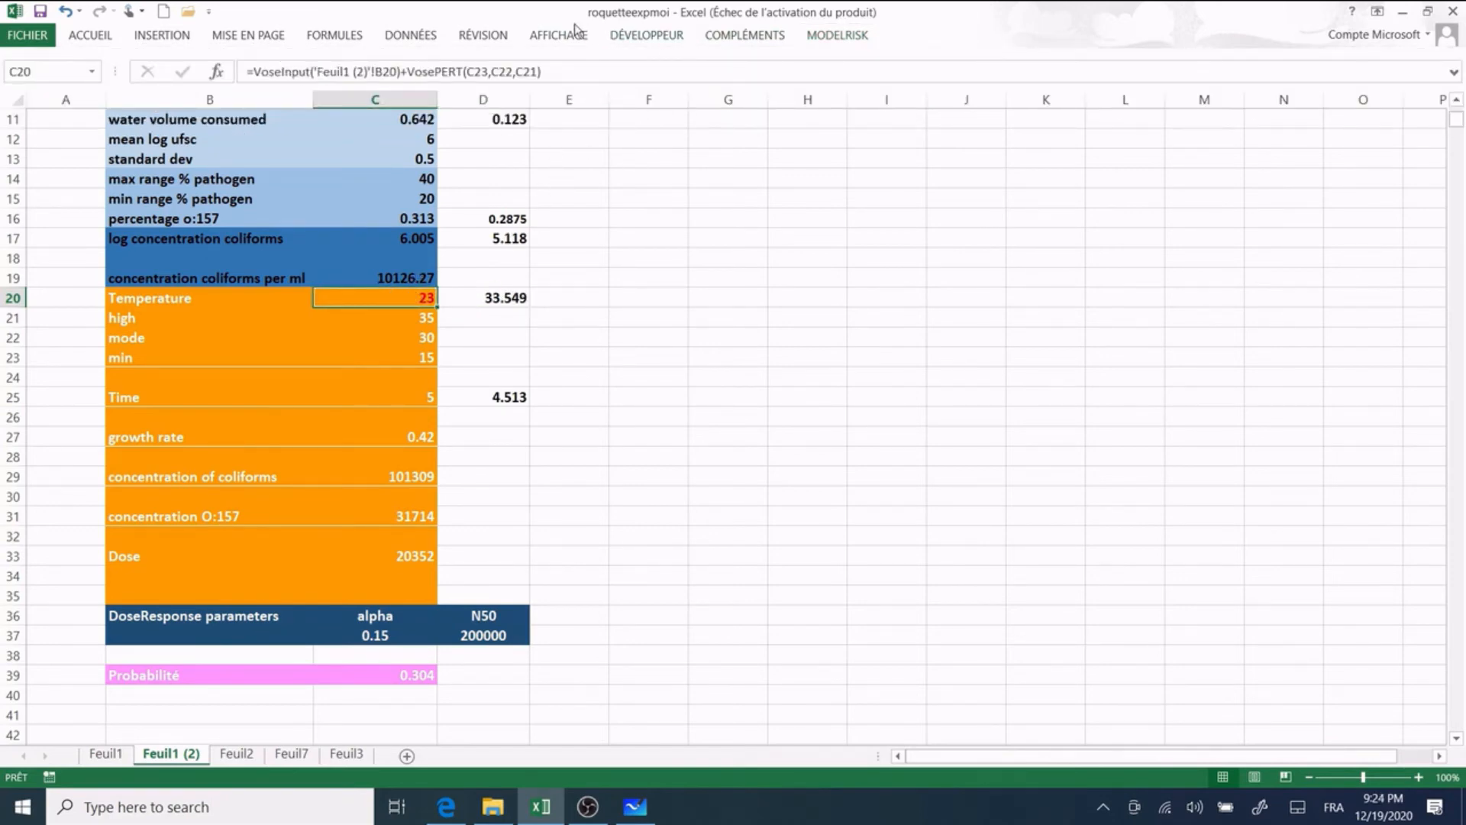
left_click(833, 40)
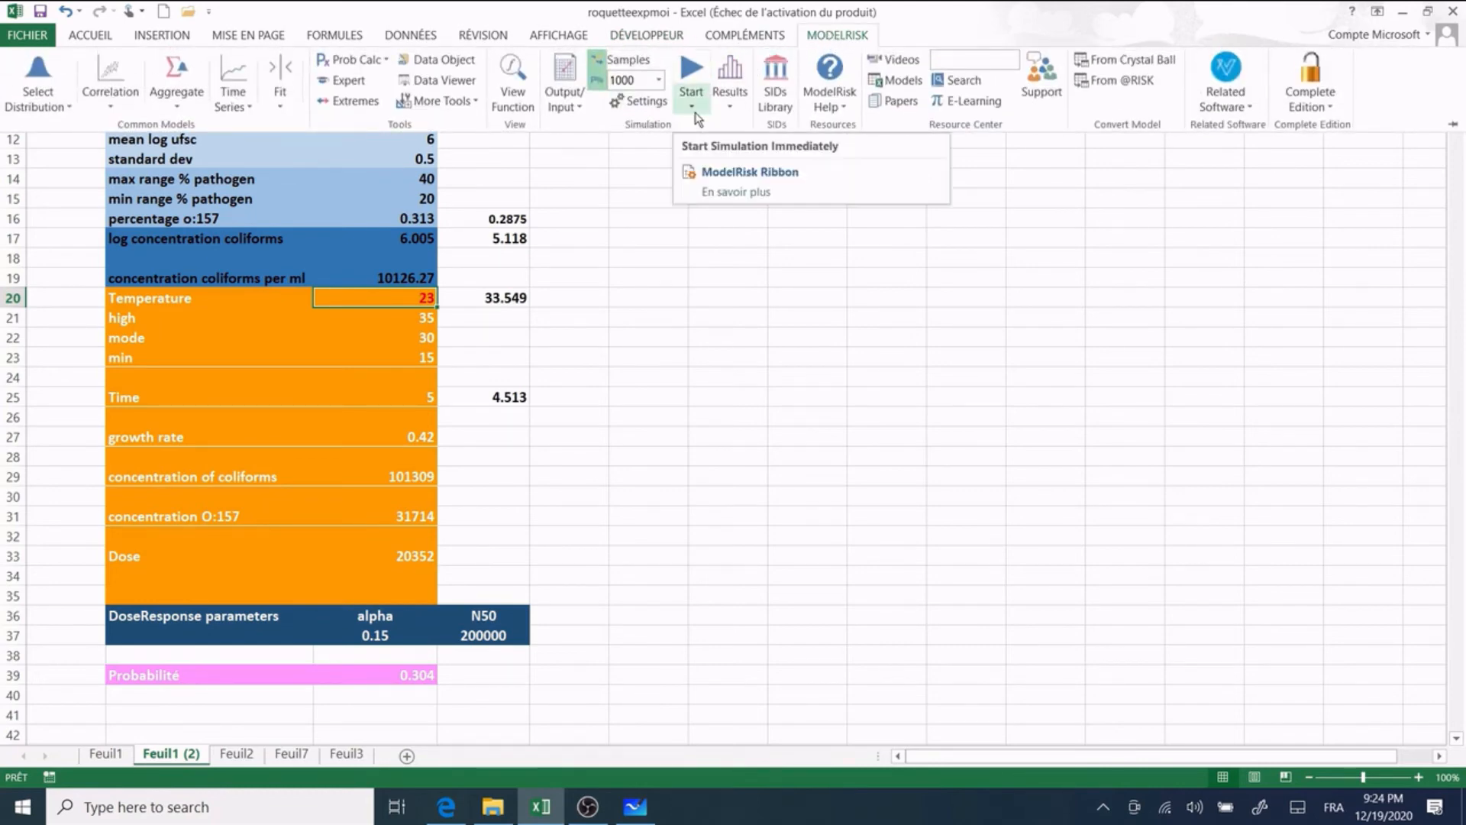
left_click(574, 105)
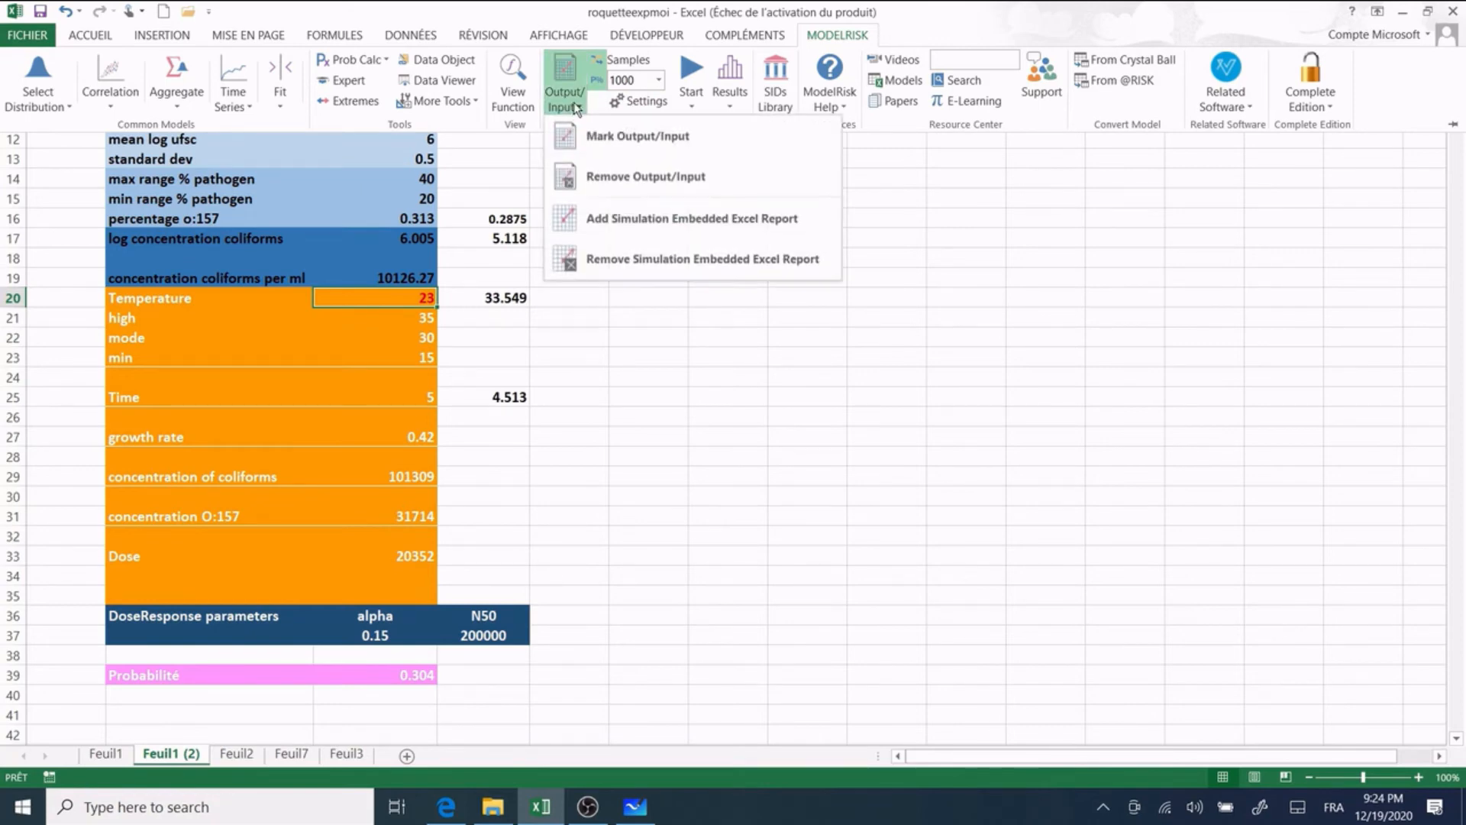
left_click(612, 137)
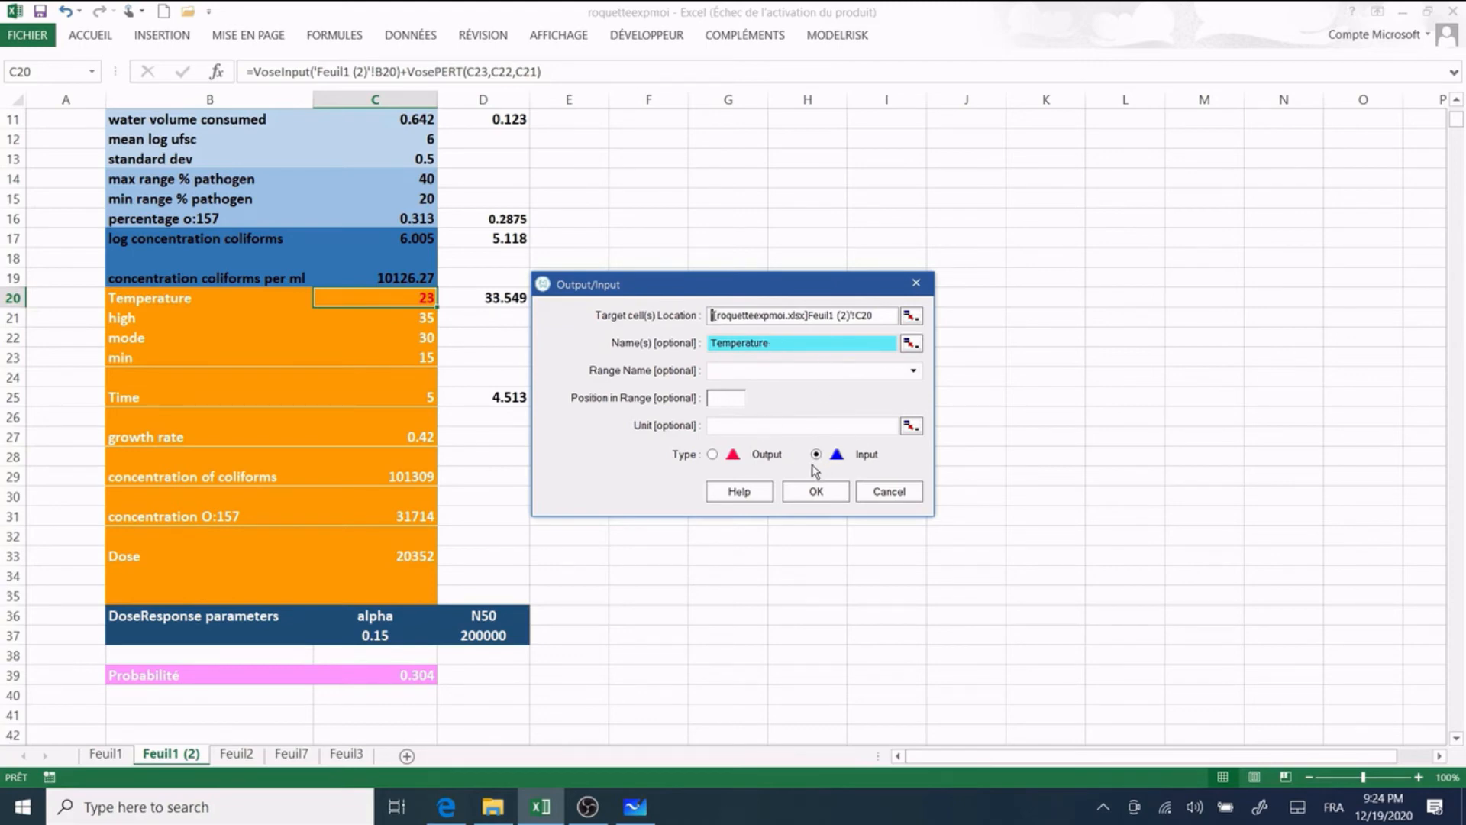
left_click(817, 491)
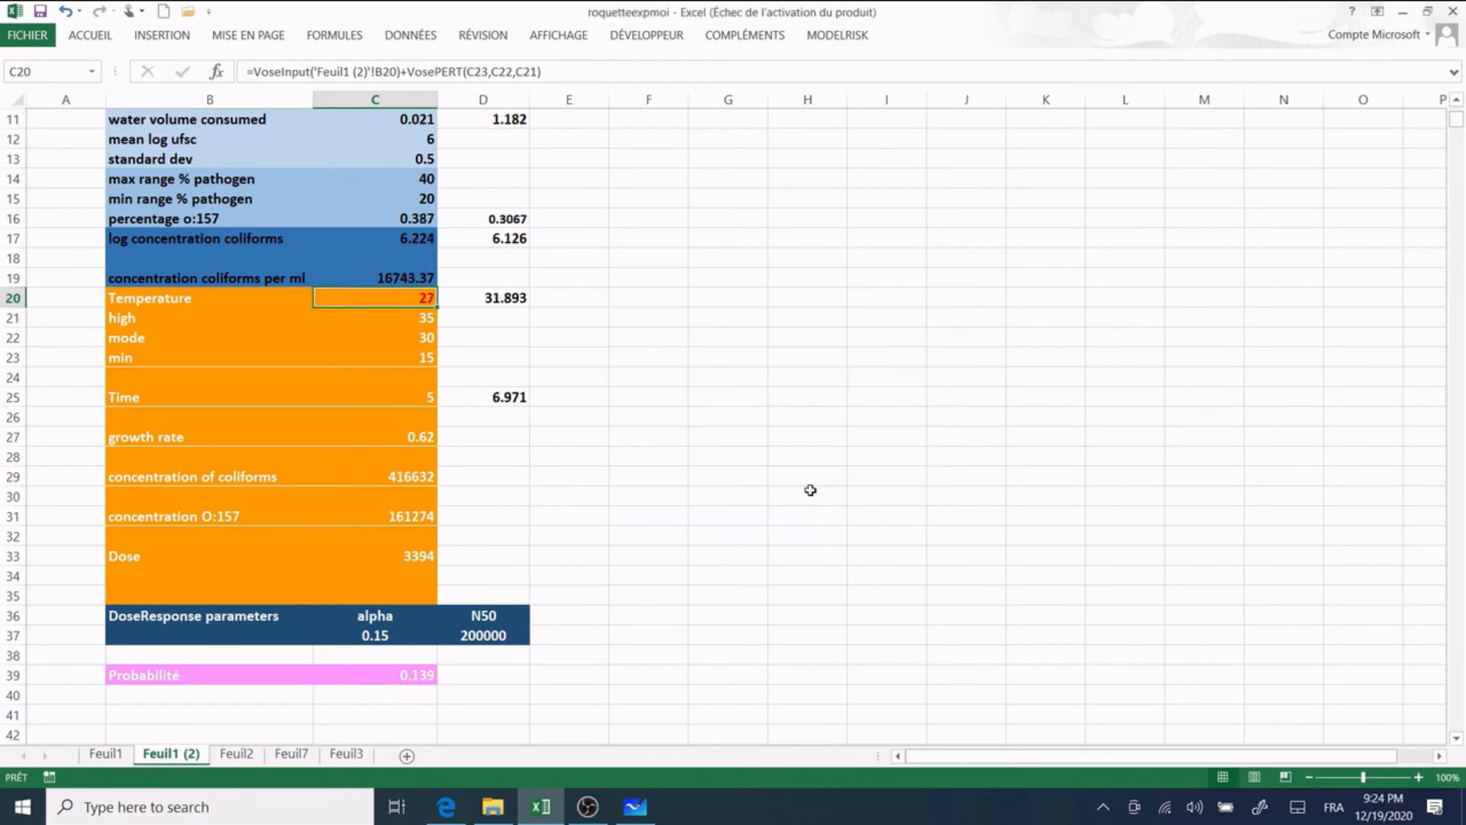
Step: Mark the probability cell C39 as a ModelRisk output named Probabilité
left_click(415, 676)
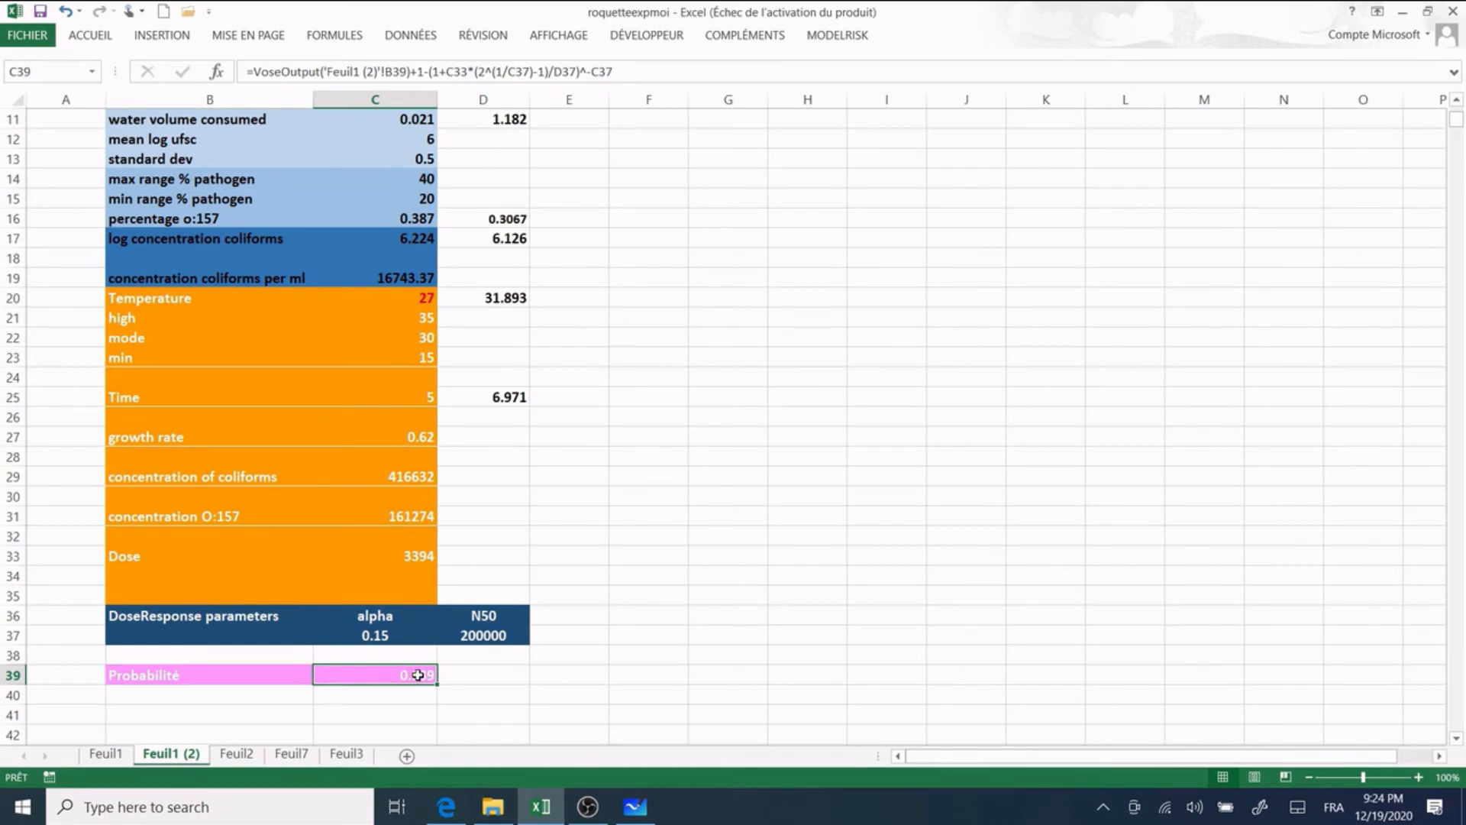
left_click(833, 38)
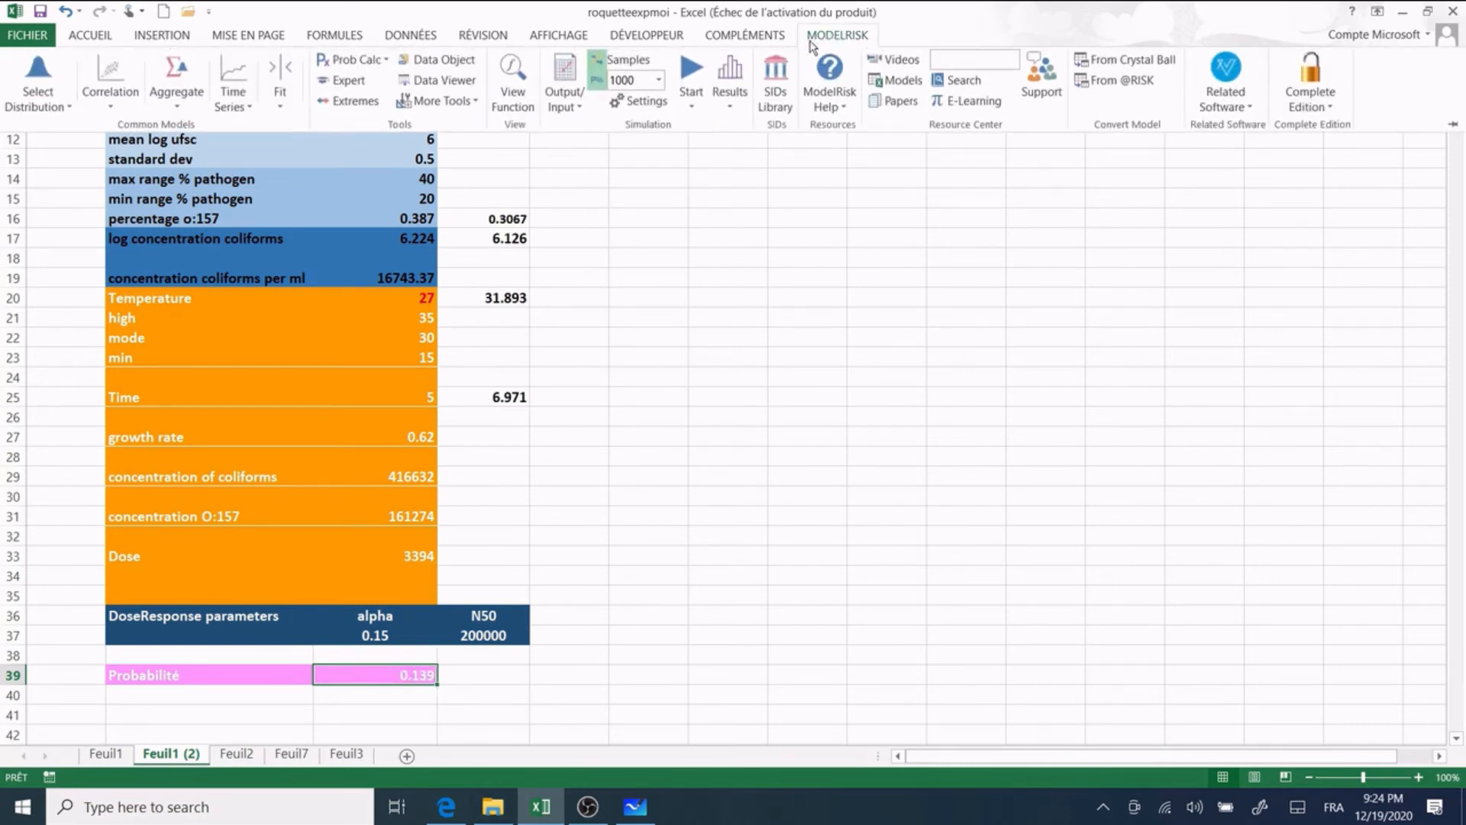
left_click(569, 105)
left_click(640, 142)
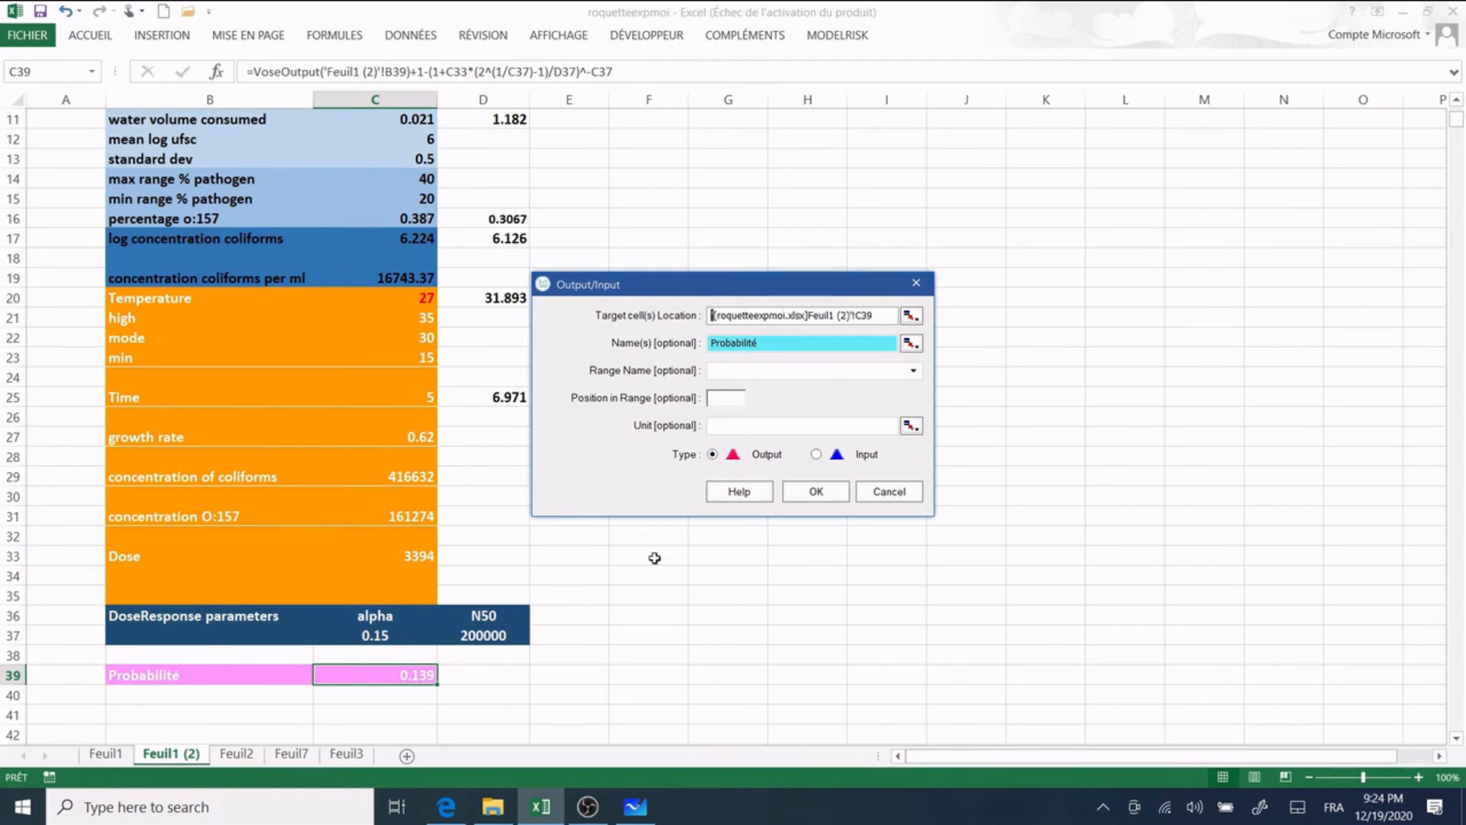
left_click(815, 491)
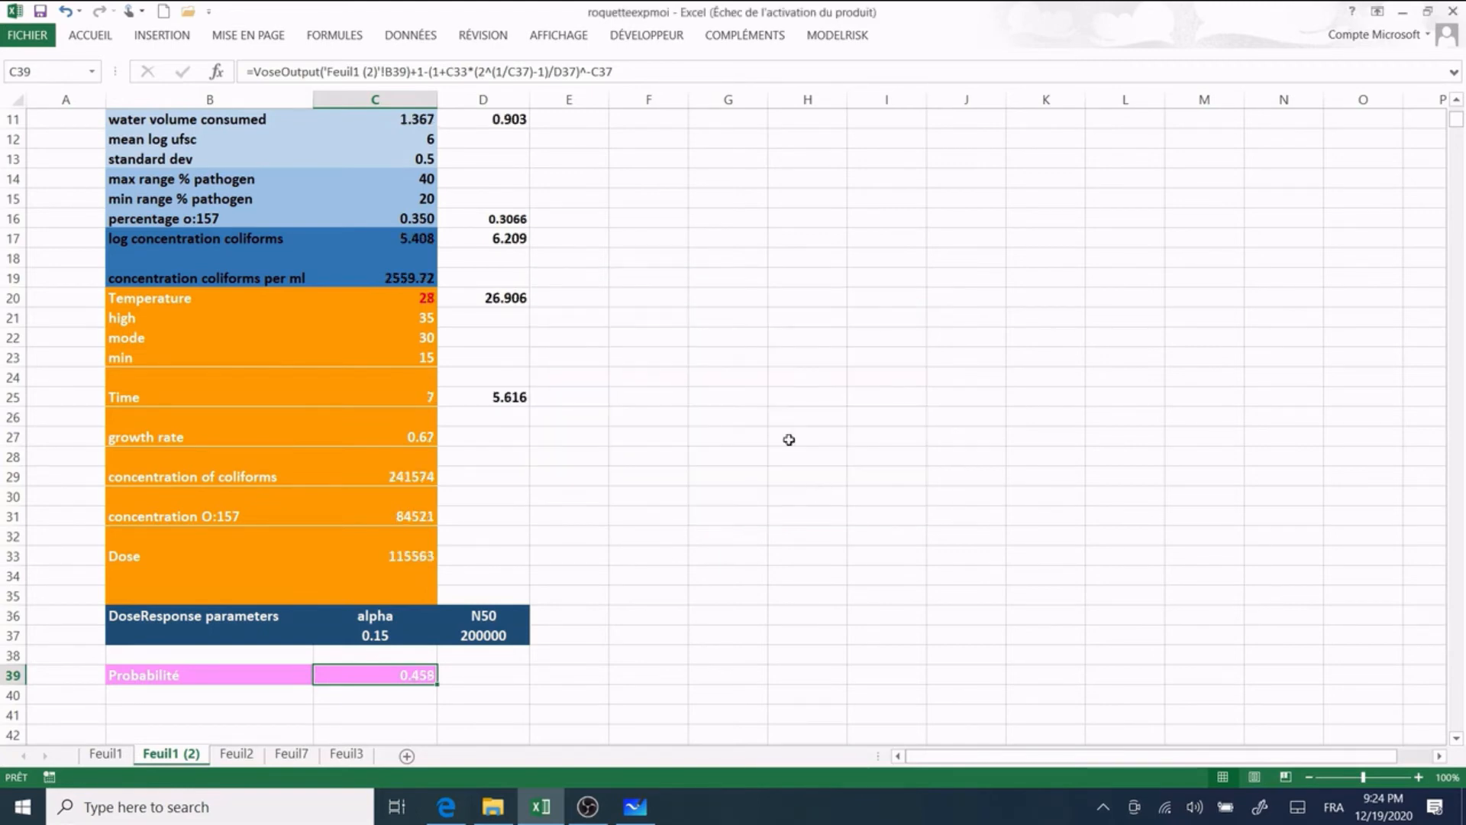
Step: Run the ModelRisk simulation with 1000 samples without saving the current simulation results
left_click(838, 36)
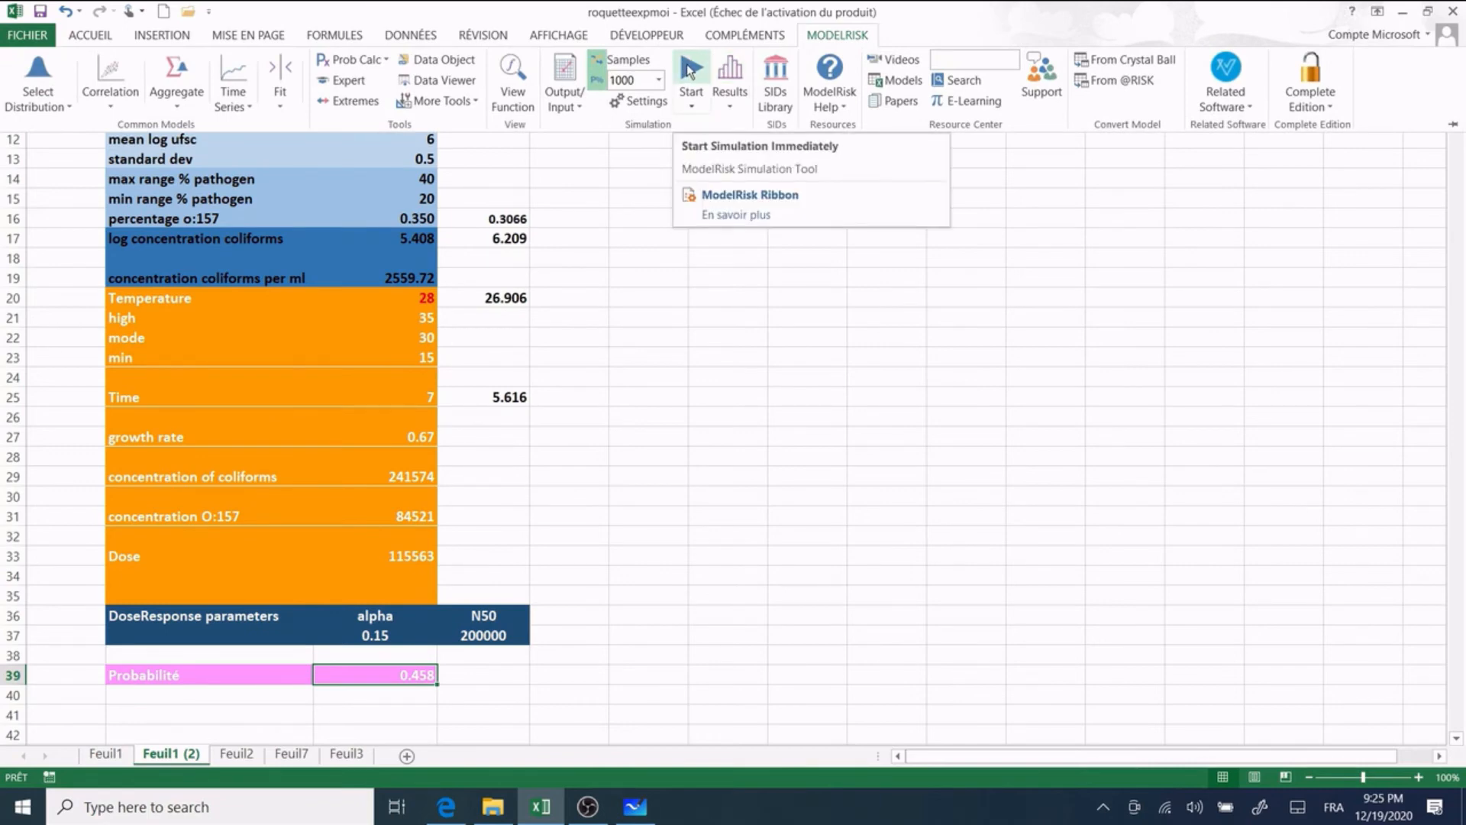
left_click(689, 70)
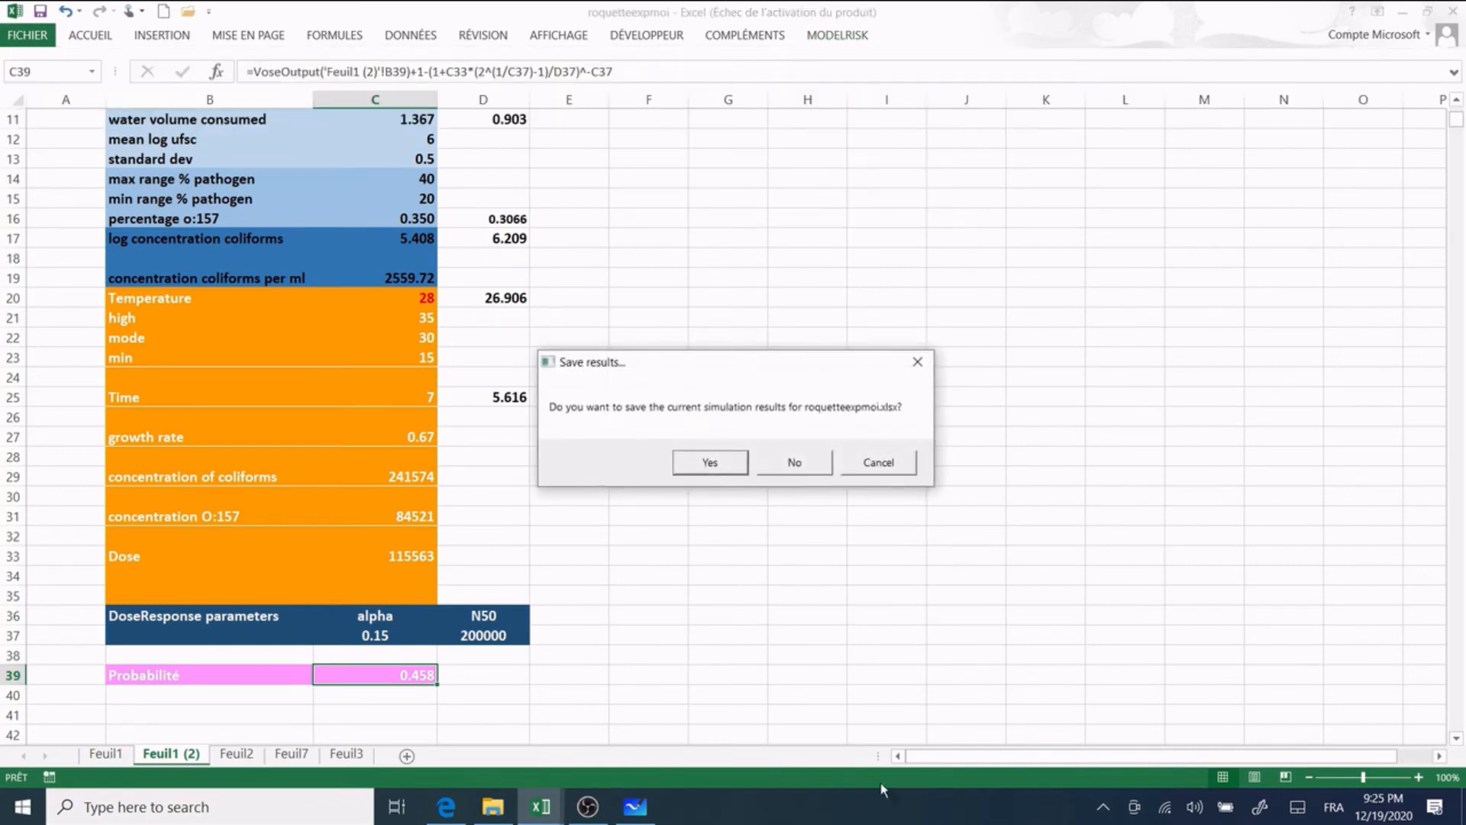
left_click(794, 464)
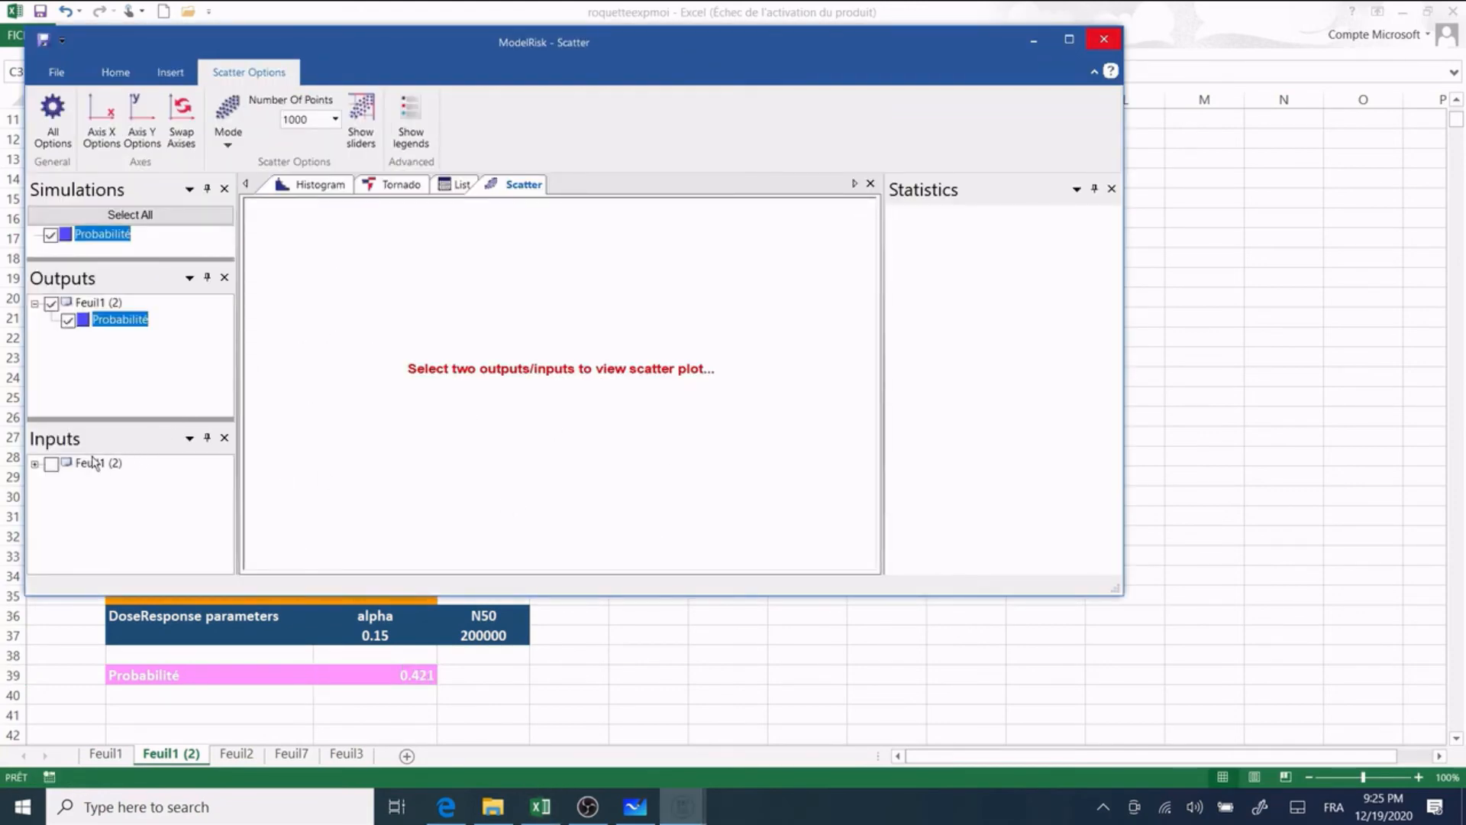
Step: List the simulation inputs and examine how each one affects Probabilité in the tornado plot, comparing the conditional mean ranges of the bars
left_click(35, 464)
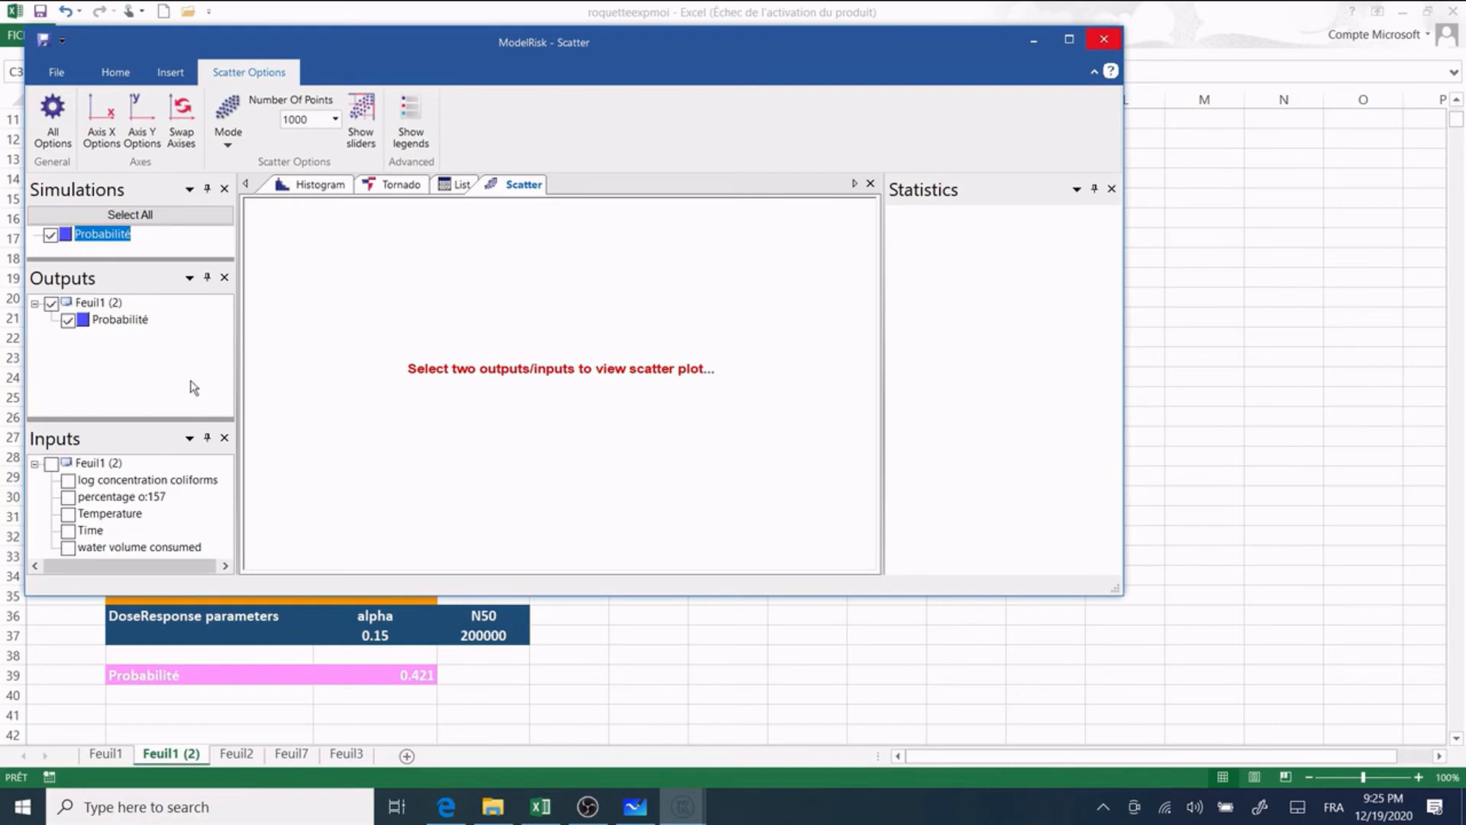
left_click(390, 186)
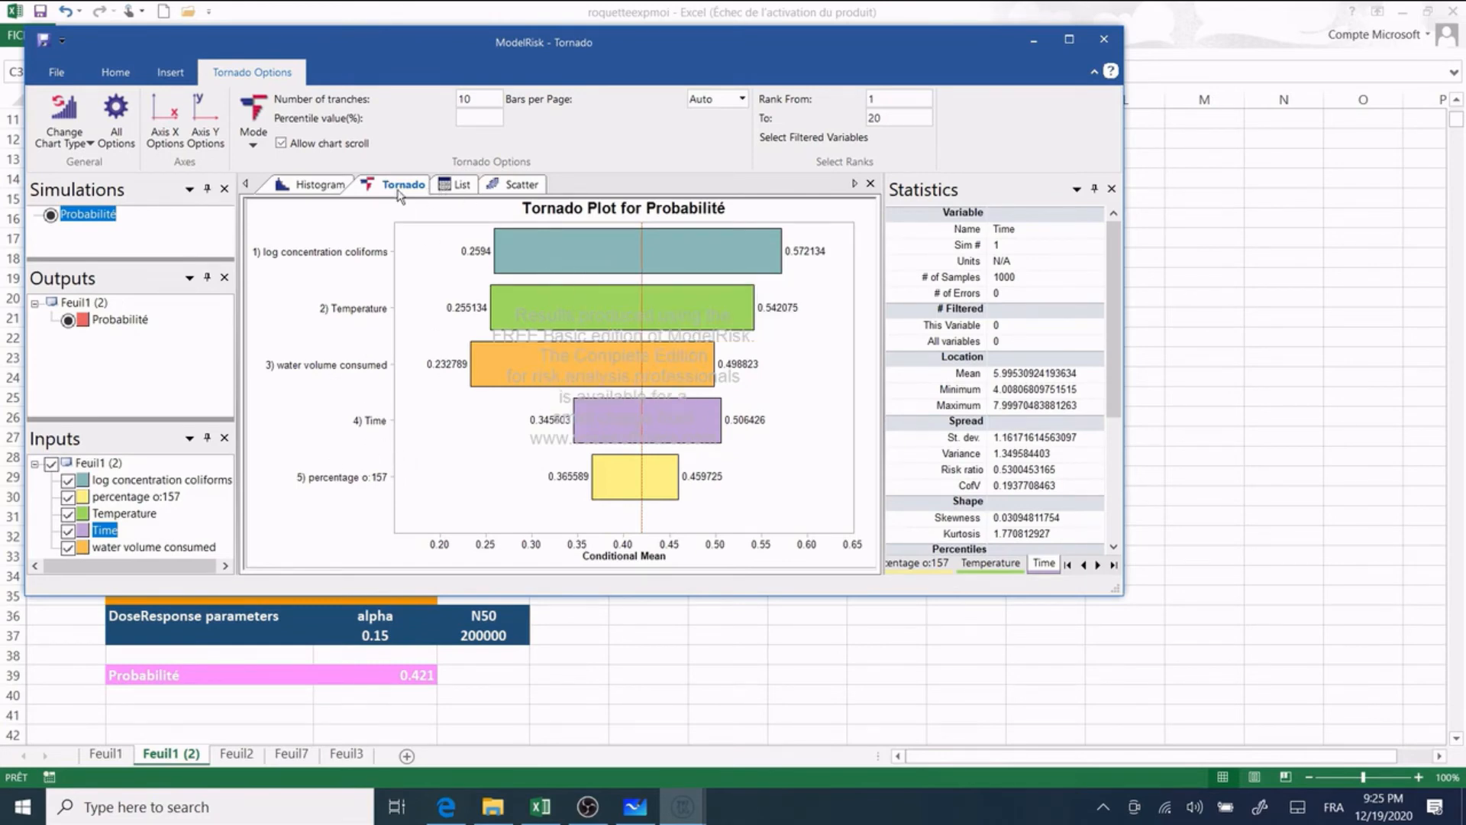
mouse_move(648, 347)
mouse_move(475, 260)
mouse_move(624, 274)
mouse_move(581, 255)
mouse_move(535, 262)
mouse_move(617, 313)
mouse_move(618, 434)
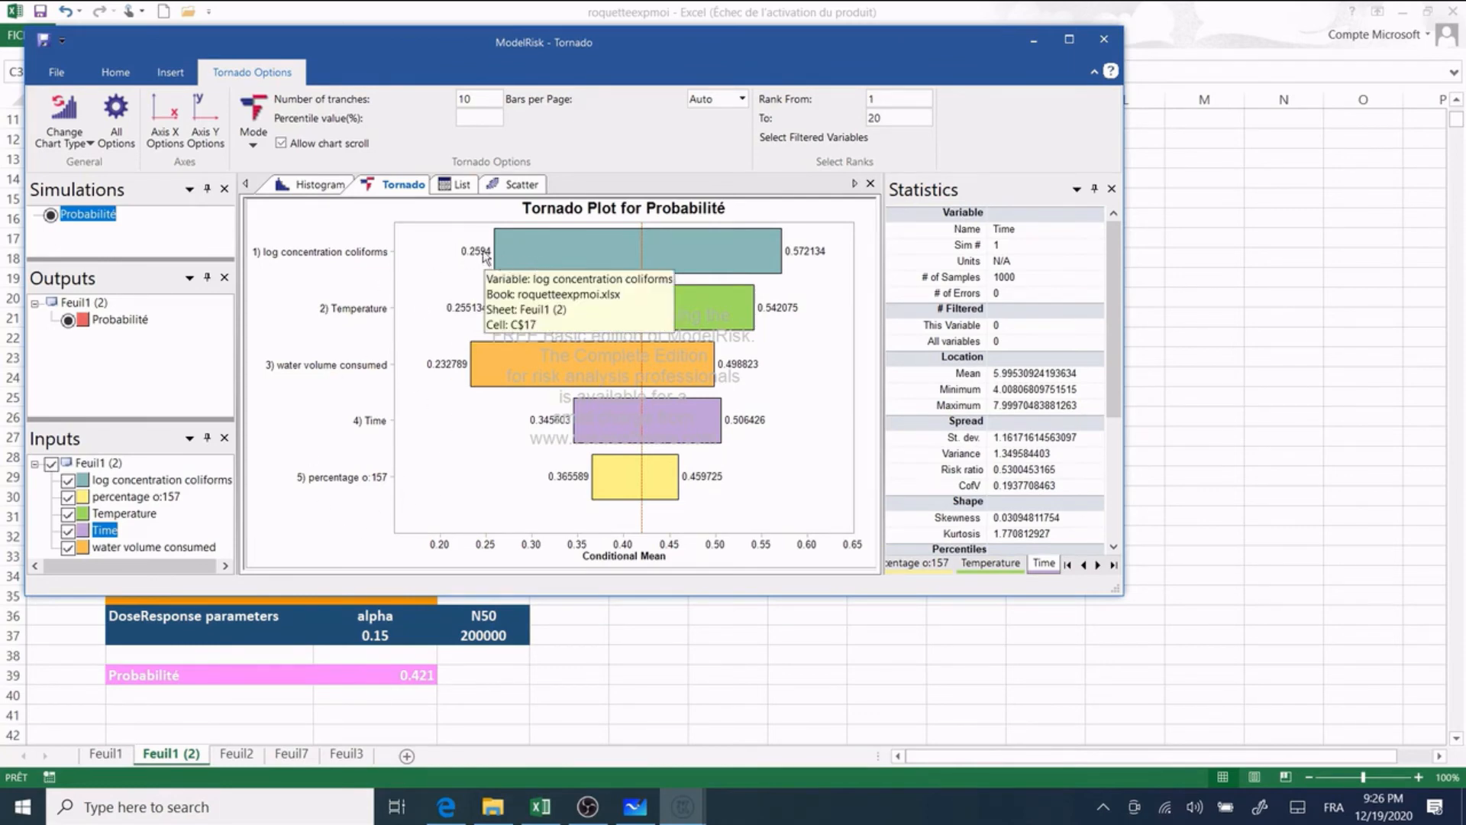
mouse_move(537, 311)
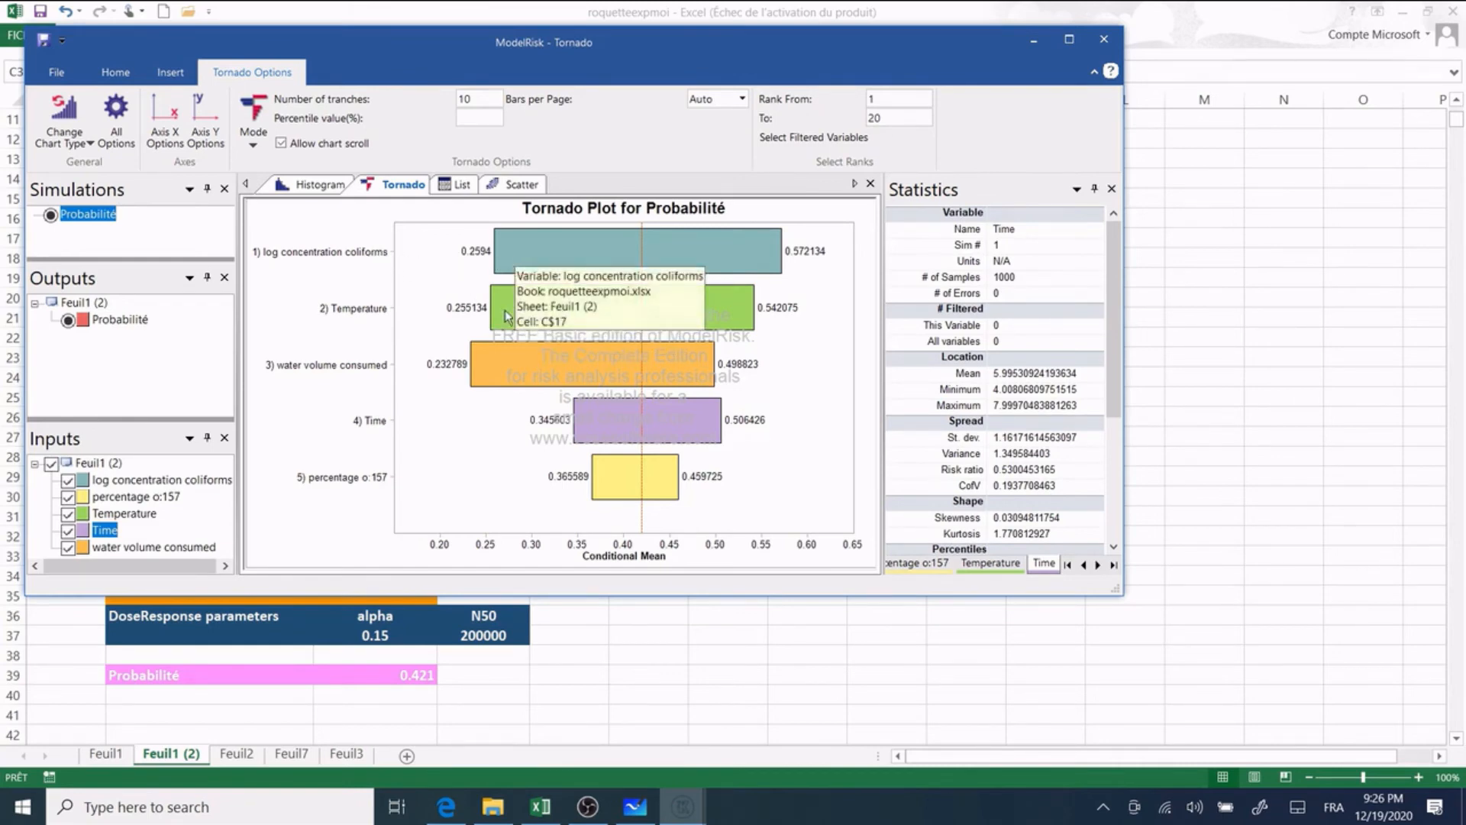
mouse_move(560, 294)
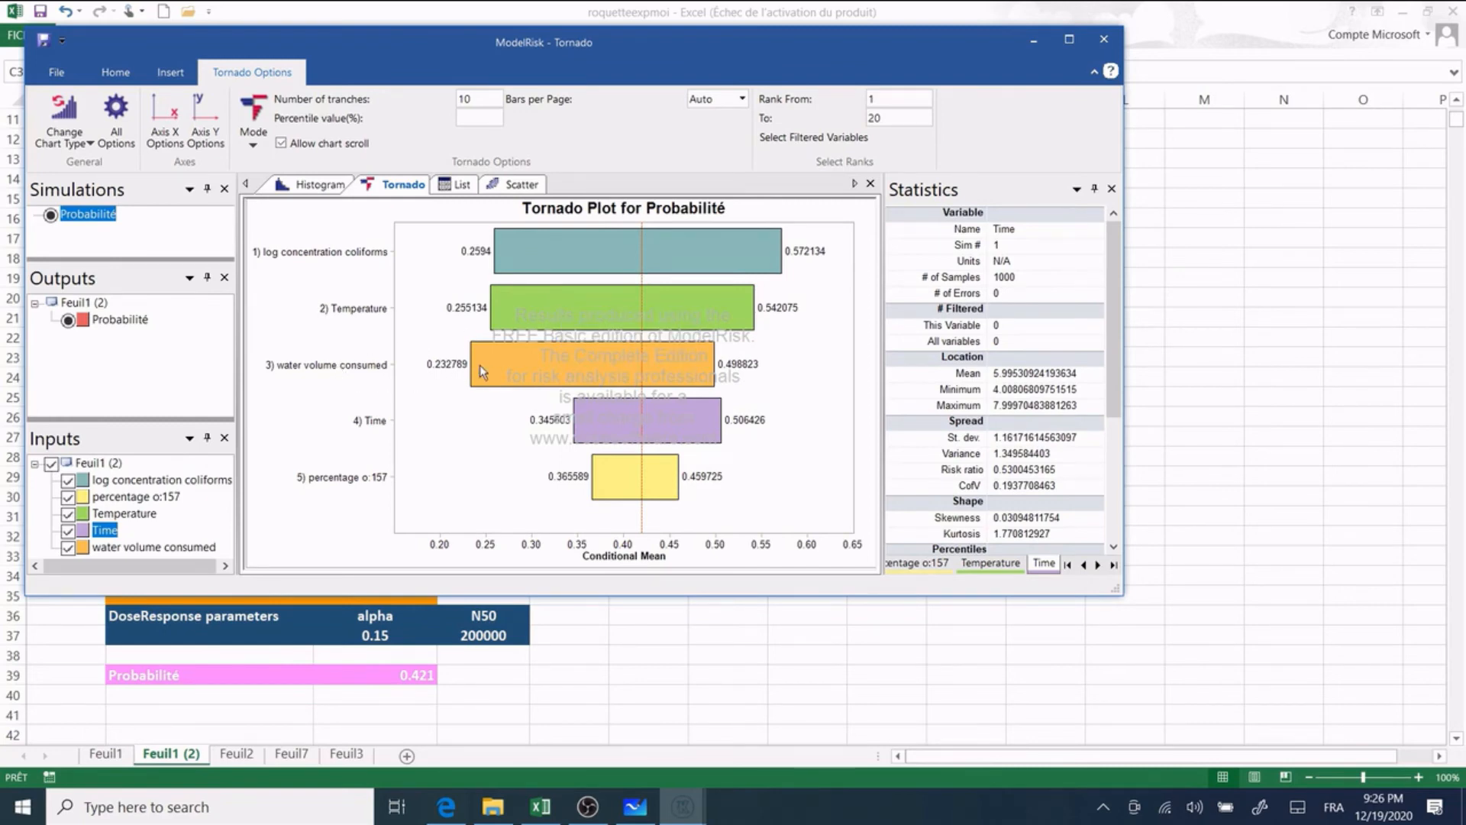
mouse_move(489, 370)
mouse_move(614, 392)
mouse_move(552, 498)
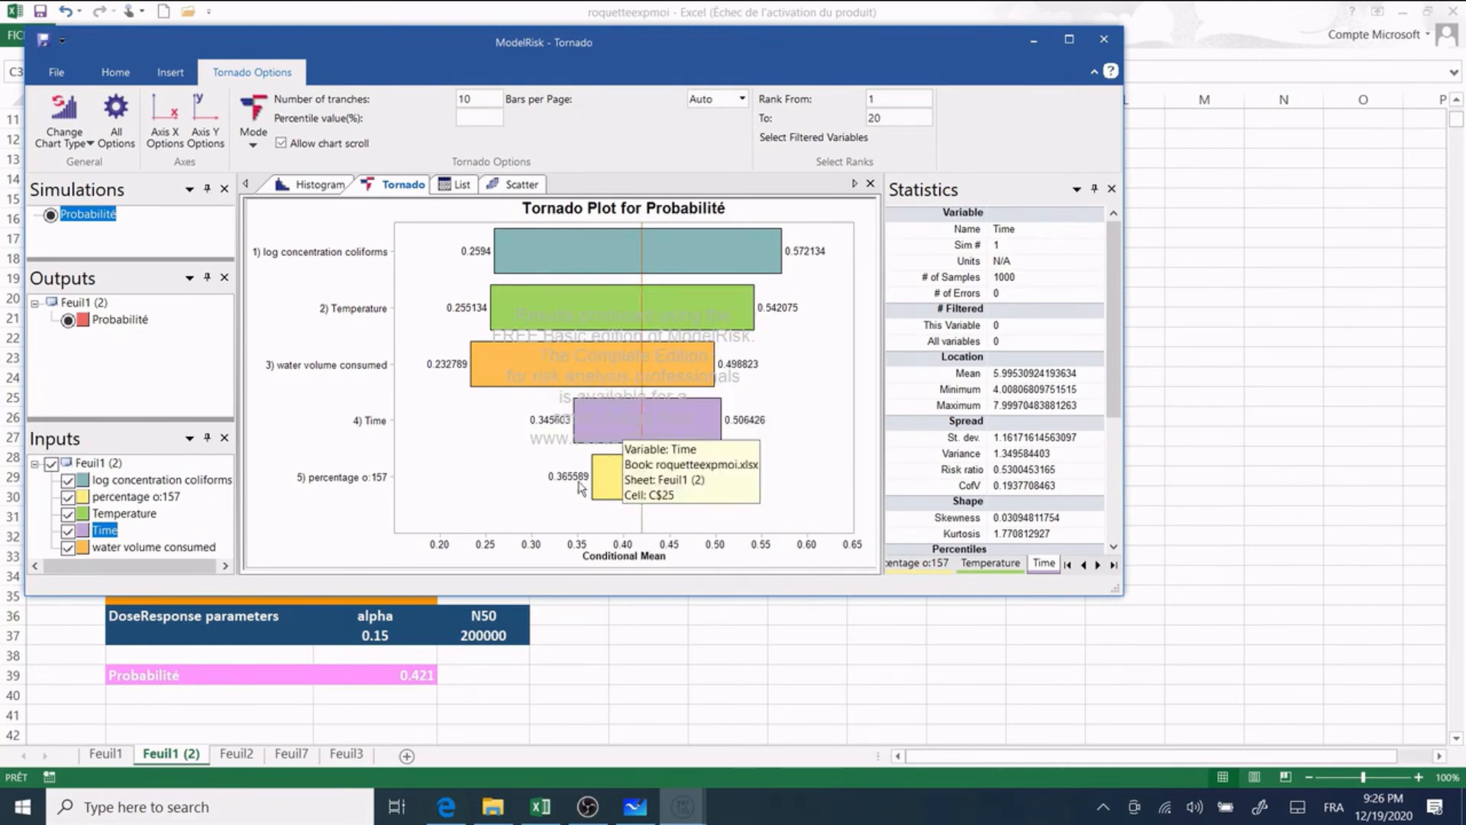
mouse_move(617, 485)
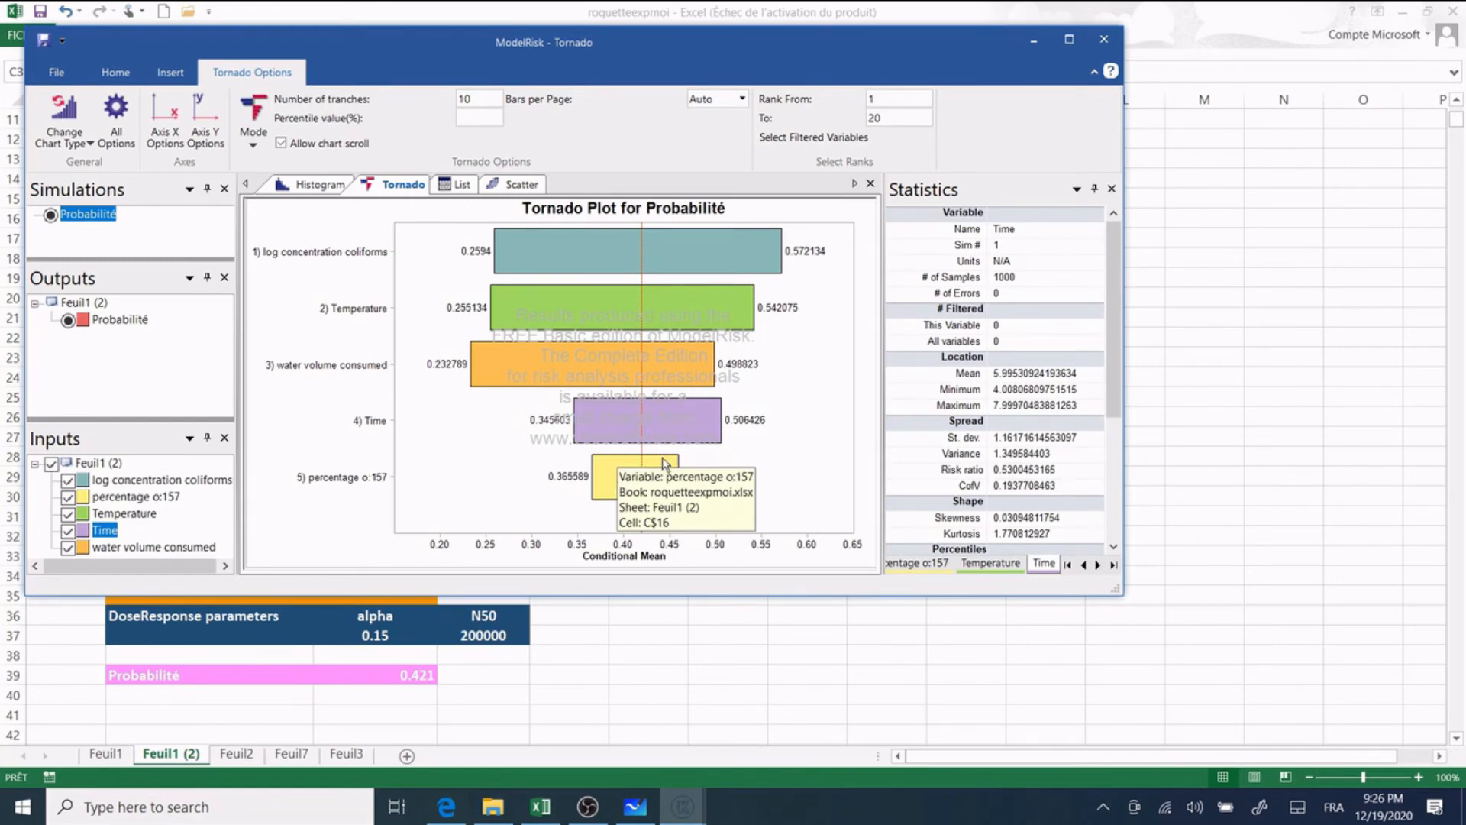
Step: Show only the Probabilité output in the histogram by deselecting all five inputs, examine its distribution, and return to the tornado plot
left_click(304, 188)
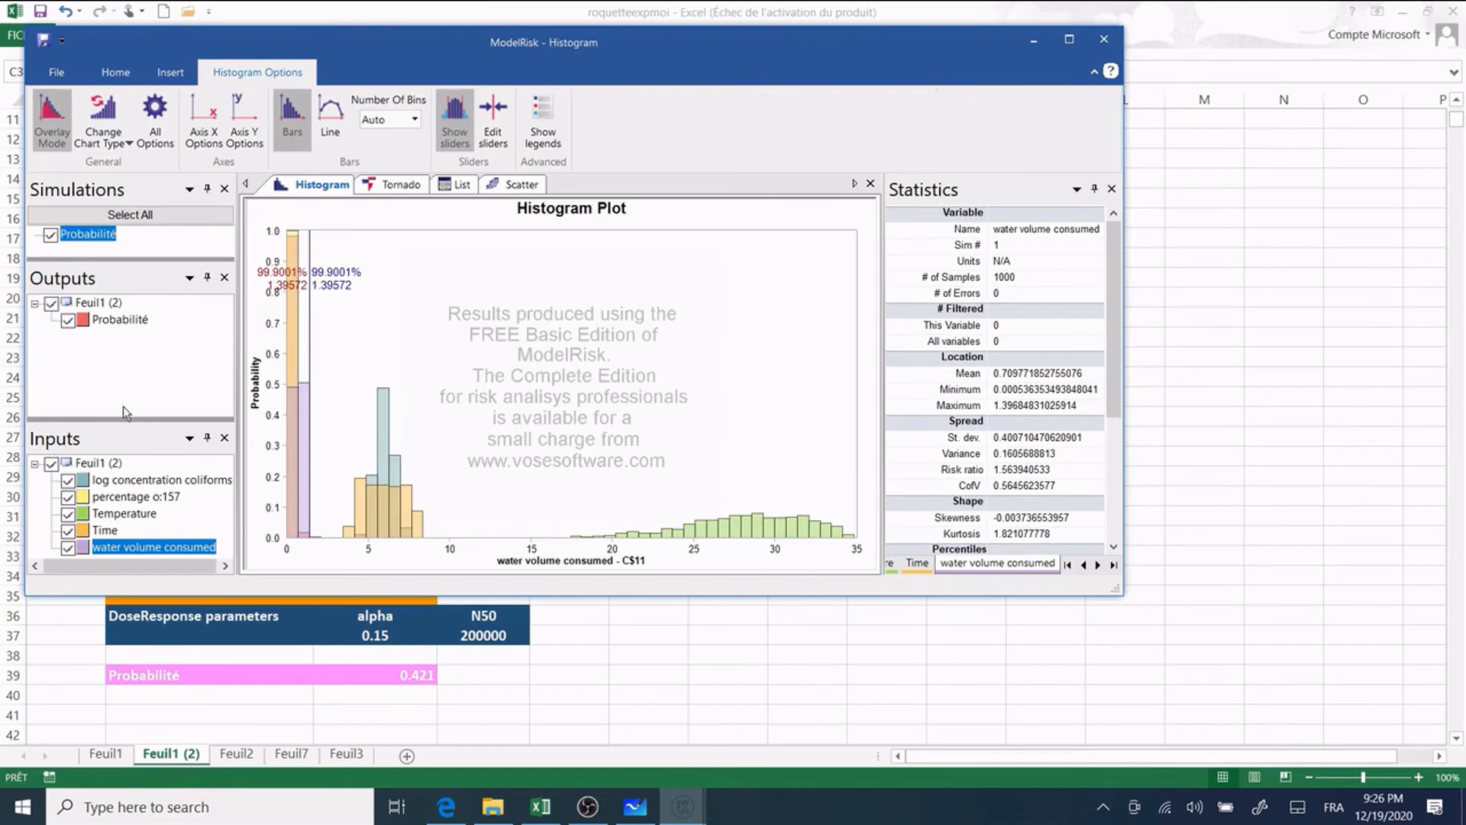
left_click(68, 479)
left_click(68, 497)
left_click(68, 513)
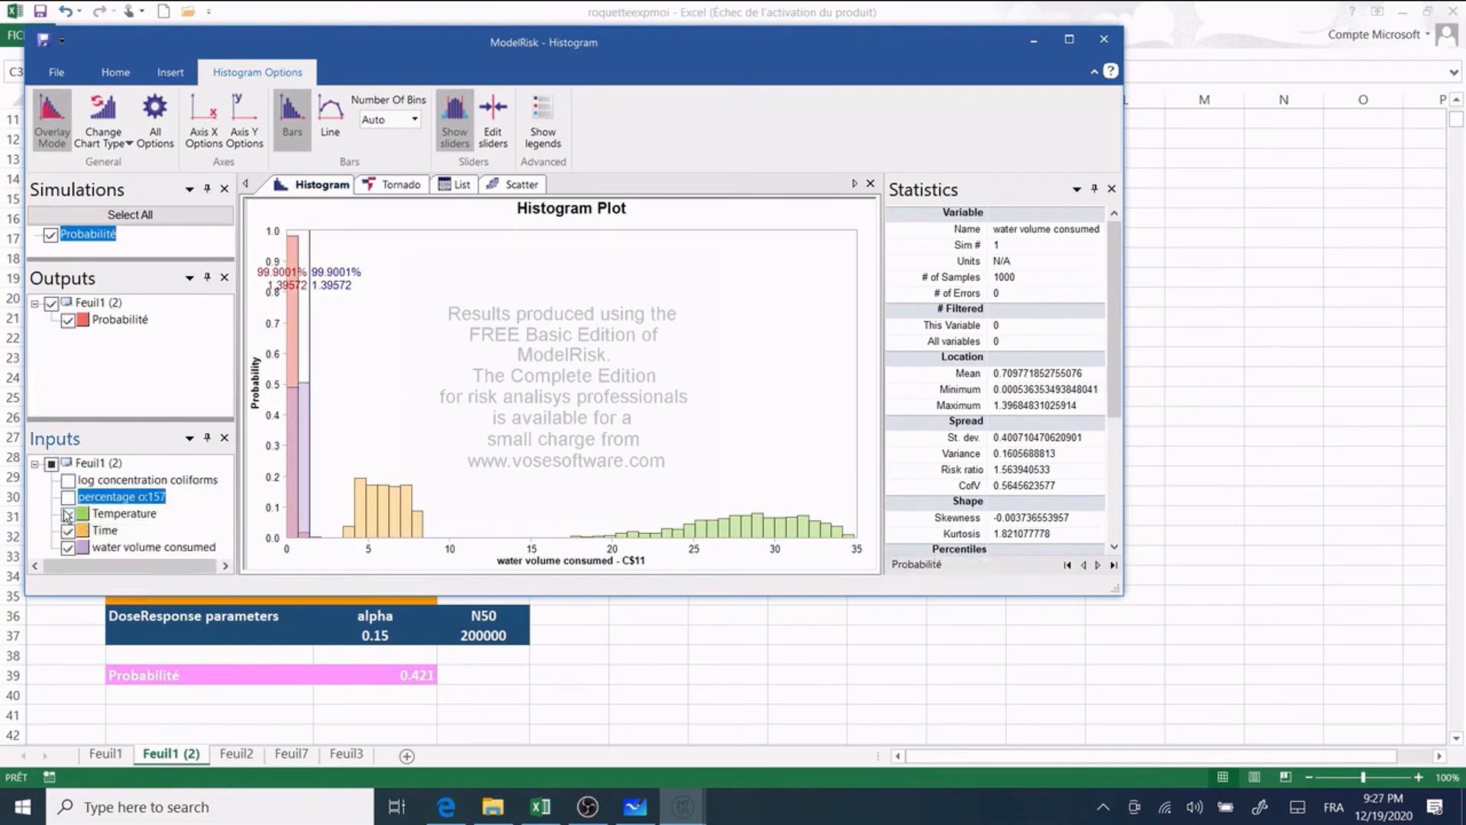
left_click(69, 530)
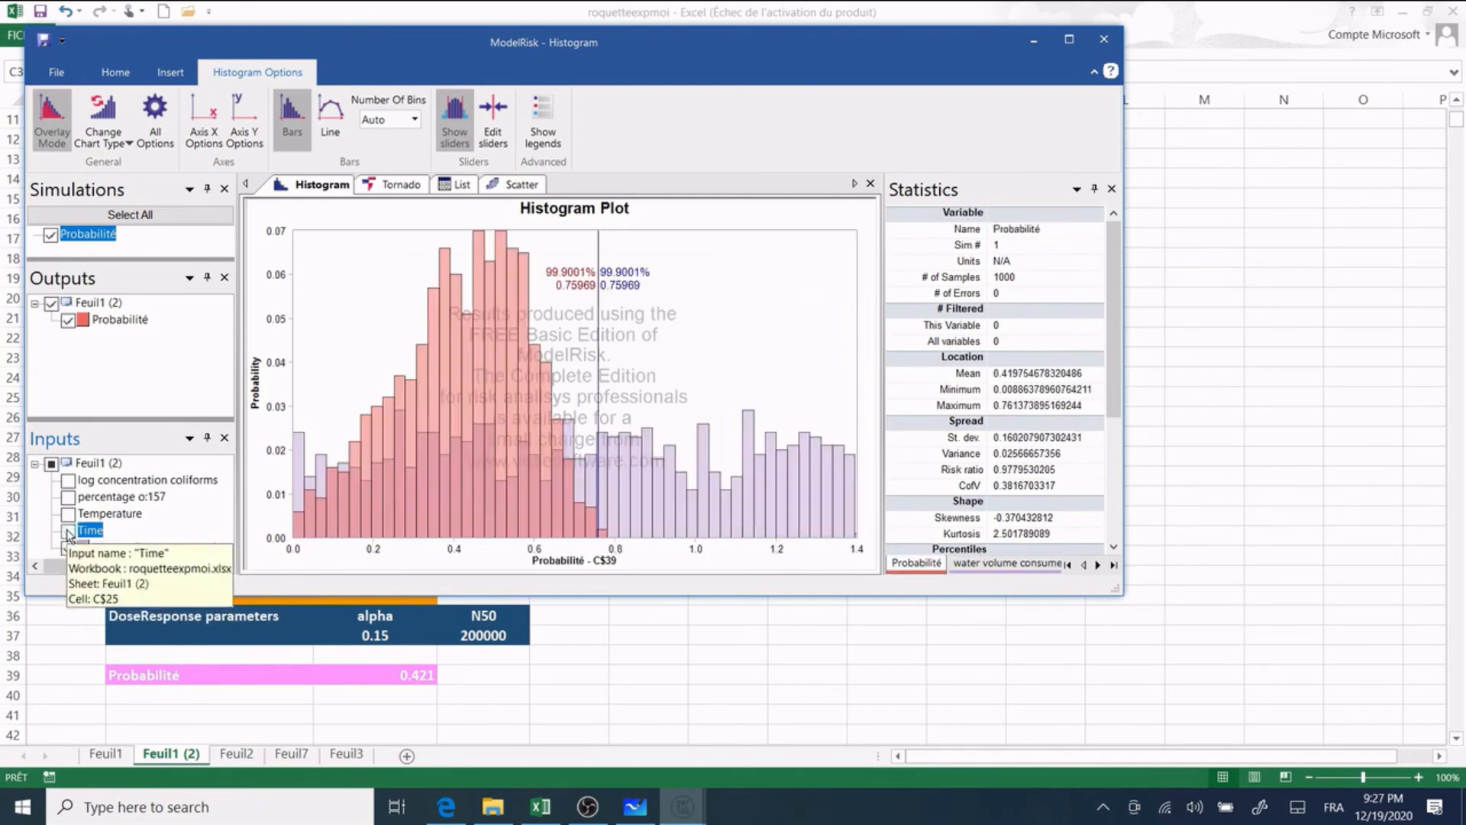
left_click(68, 531)
left_click(68, 548)
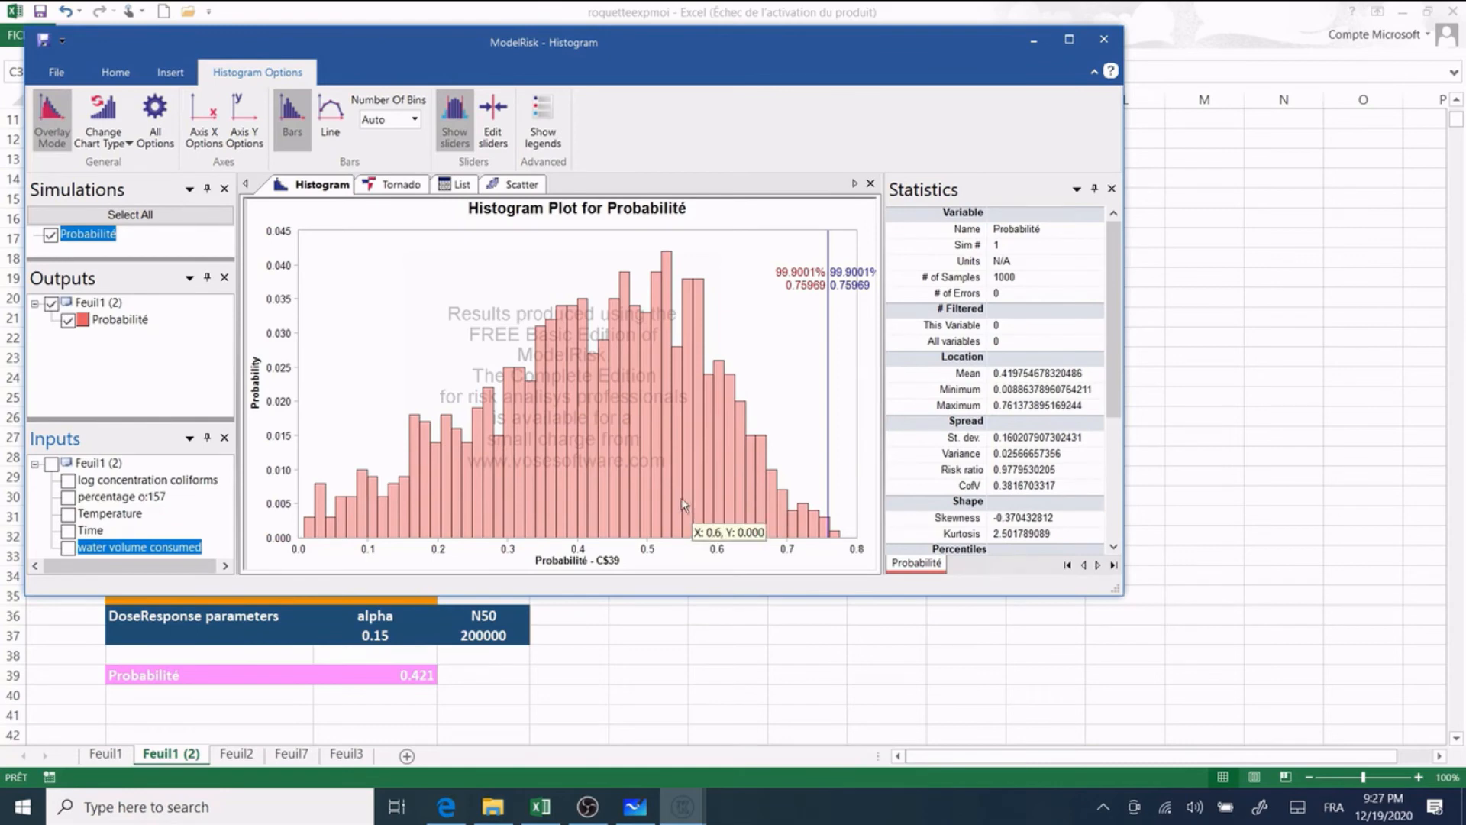
left_click(397, 186)
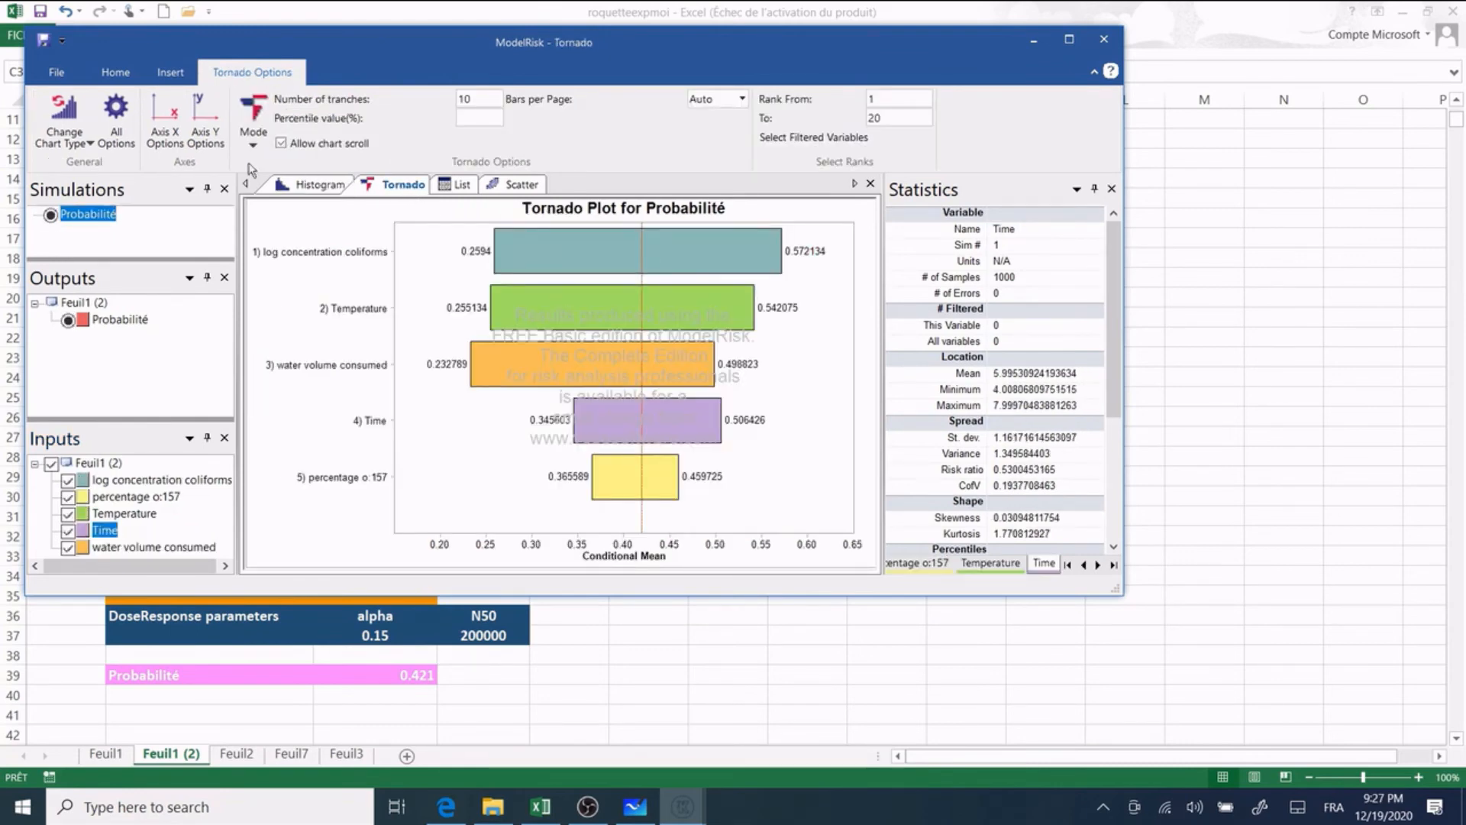
Step: Review the list of sampled values, and plot Probabilité against log concentration coliforms in the scatter chart
left_click(459, 187)
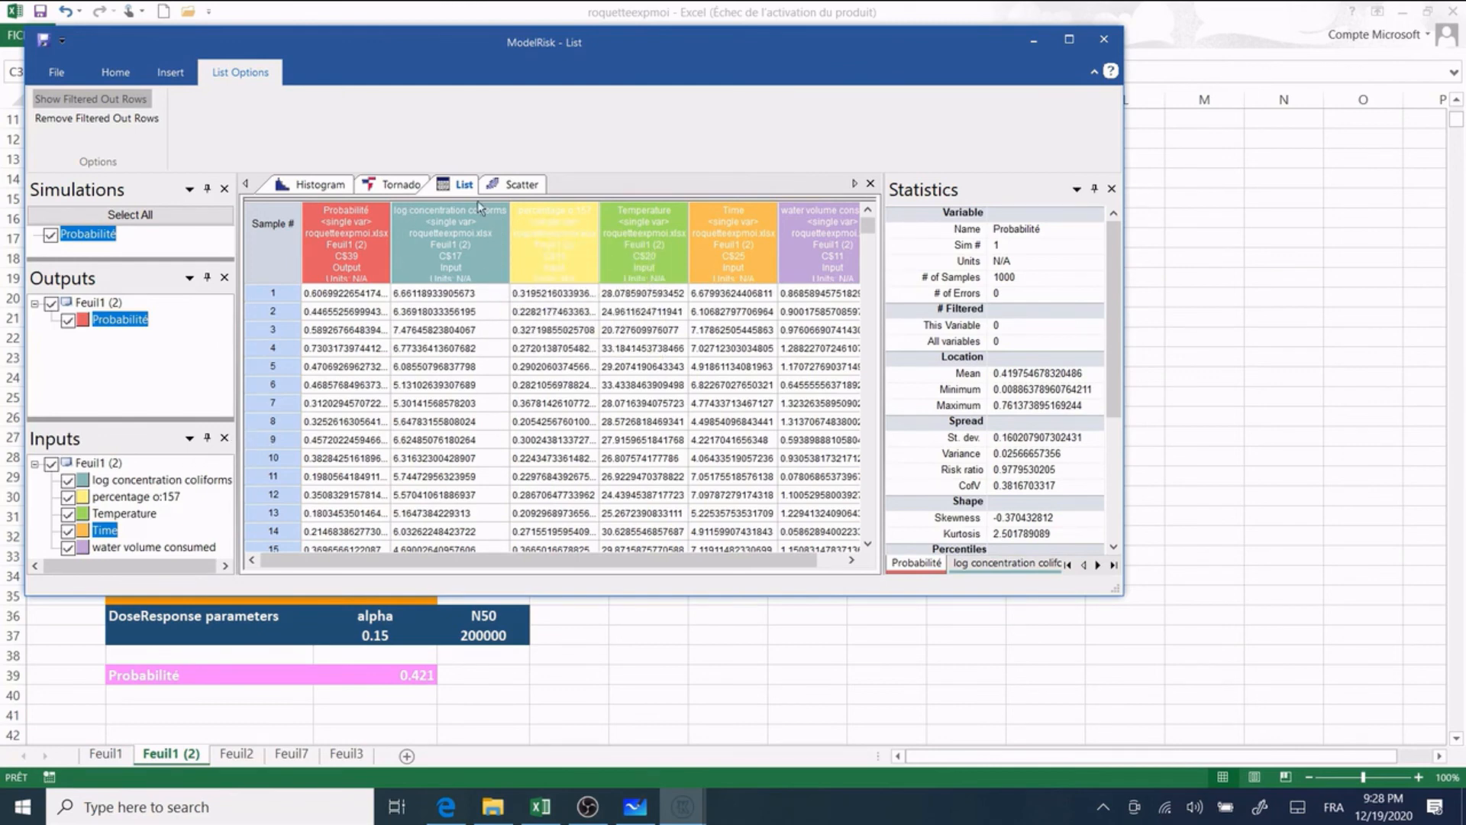
left_click(517, 185)
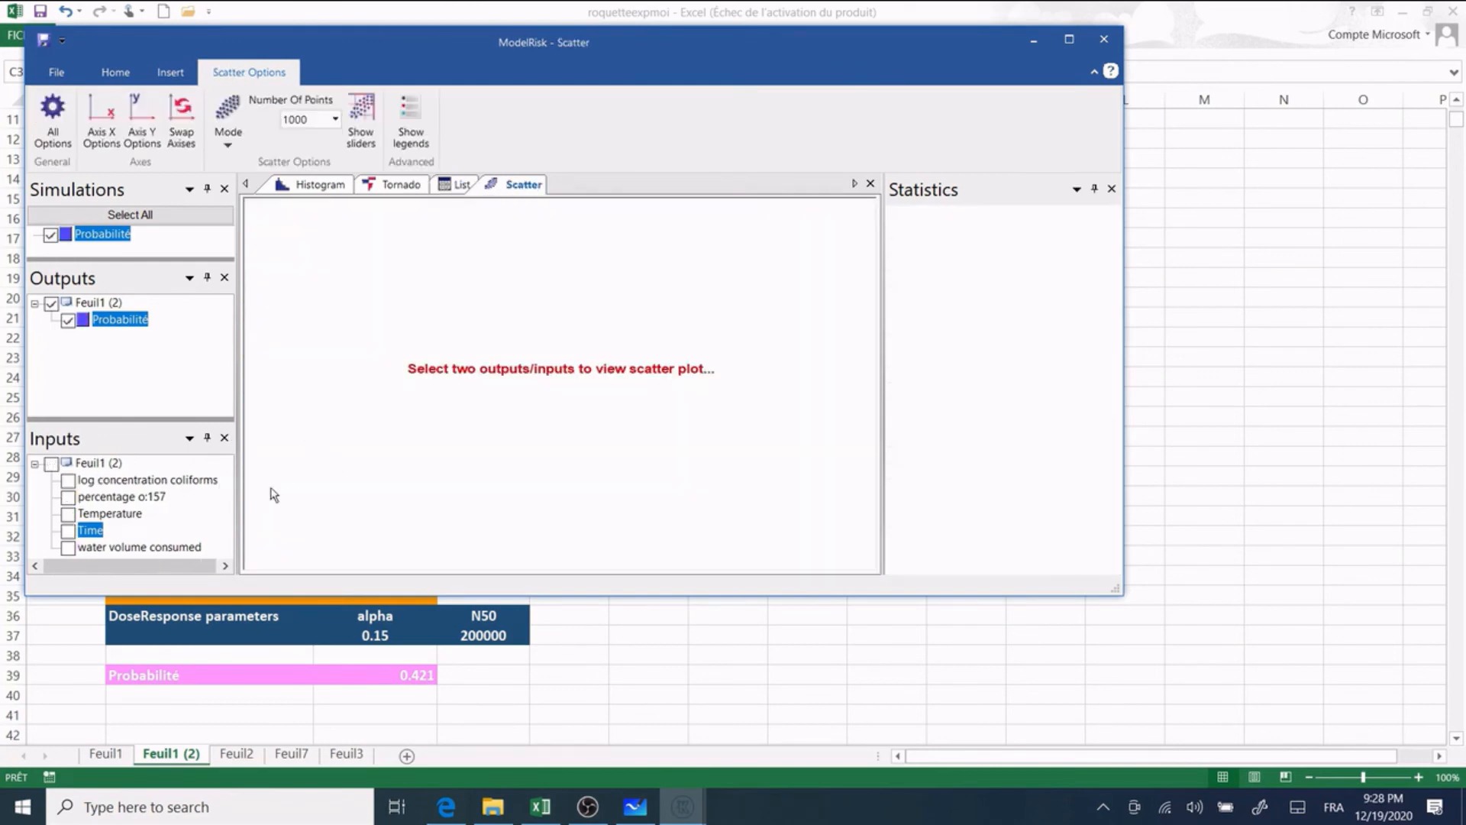
left_click(68, 481)
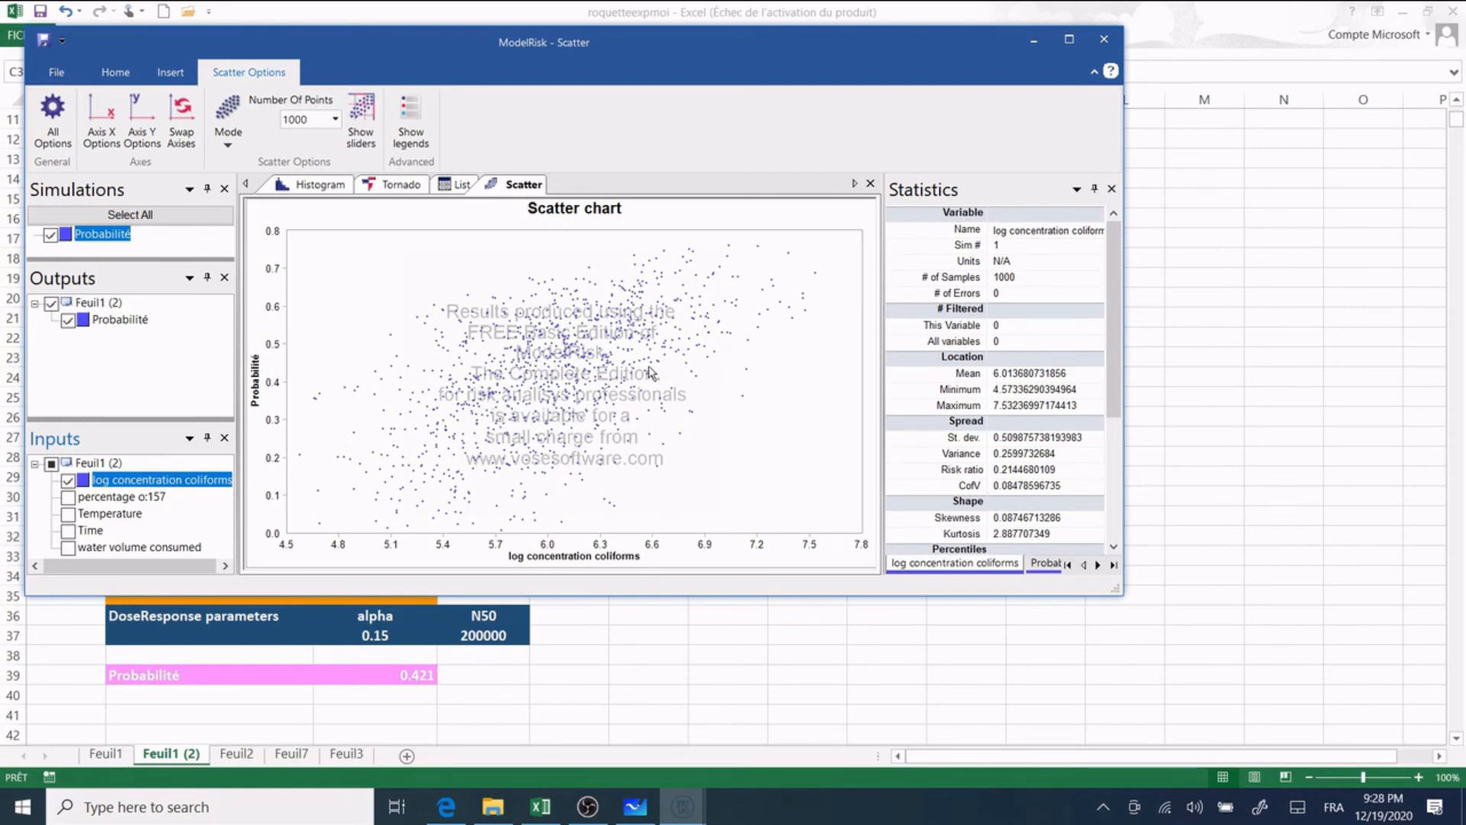
Step: Compare Probabilité in the scatter chart with Temperature alone and with Time alone
left_click(68, 516)
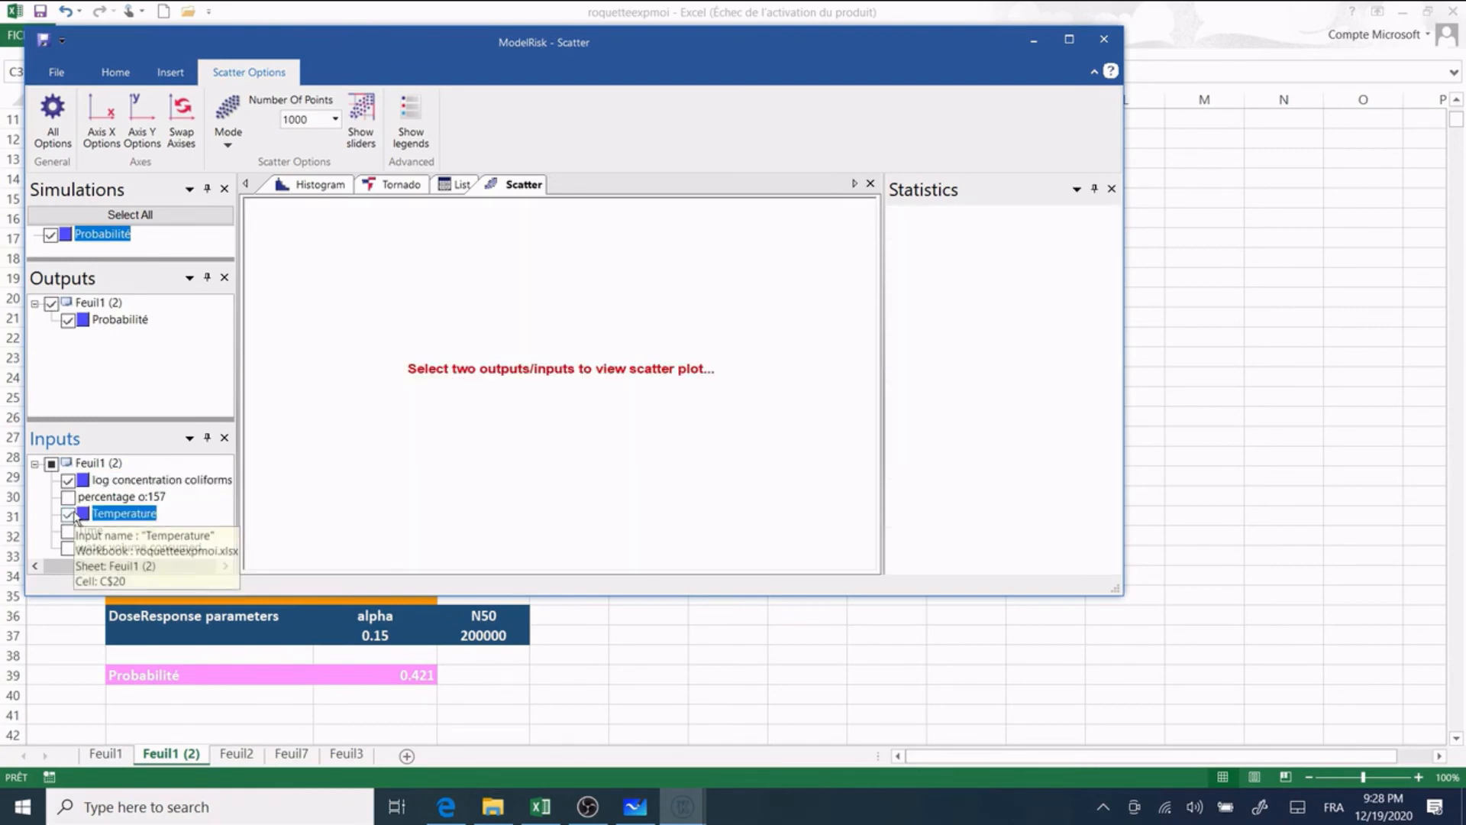
left_click(67, 481)
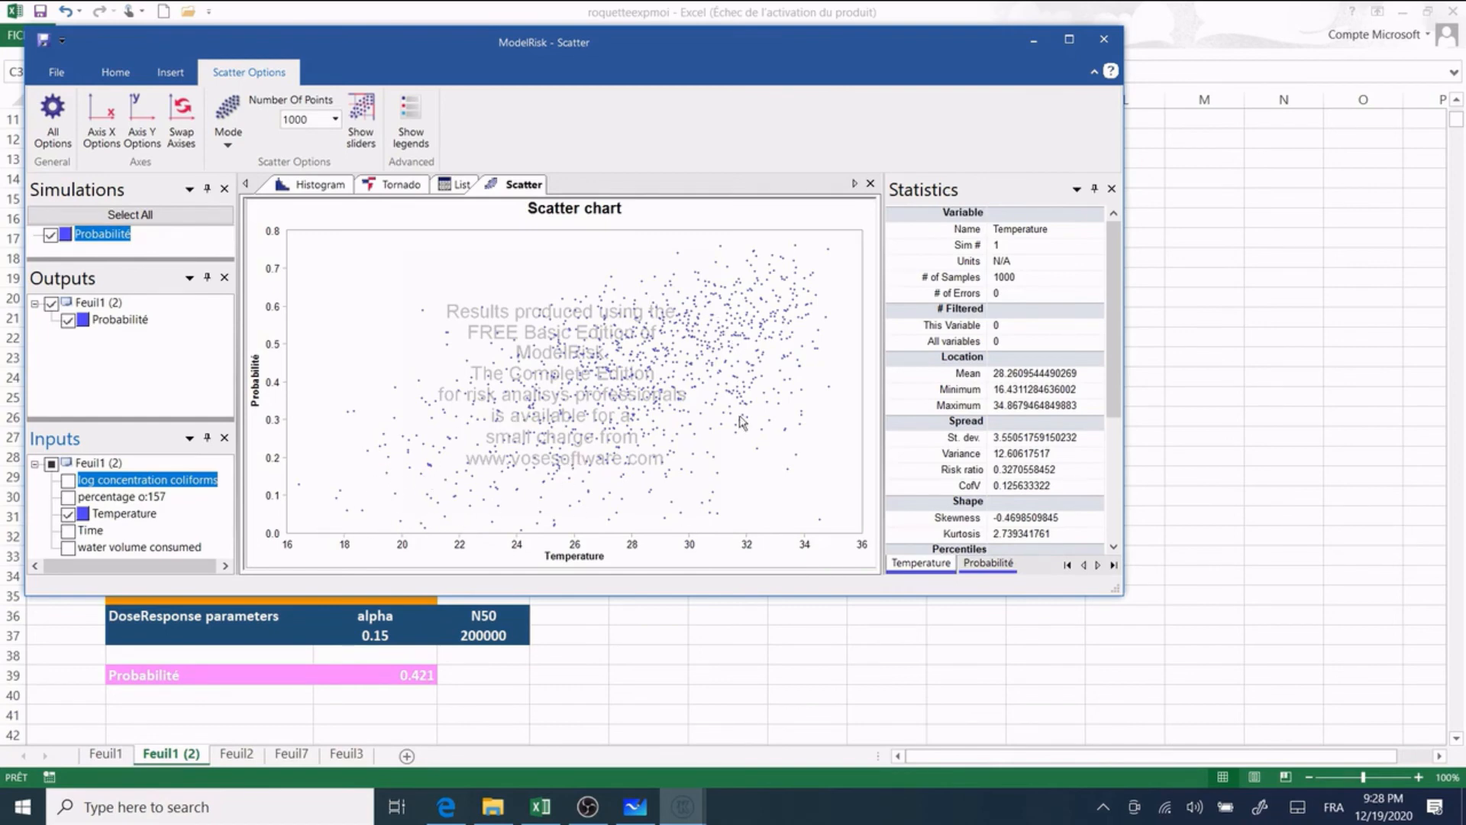
left_click(69, 513)
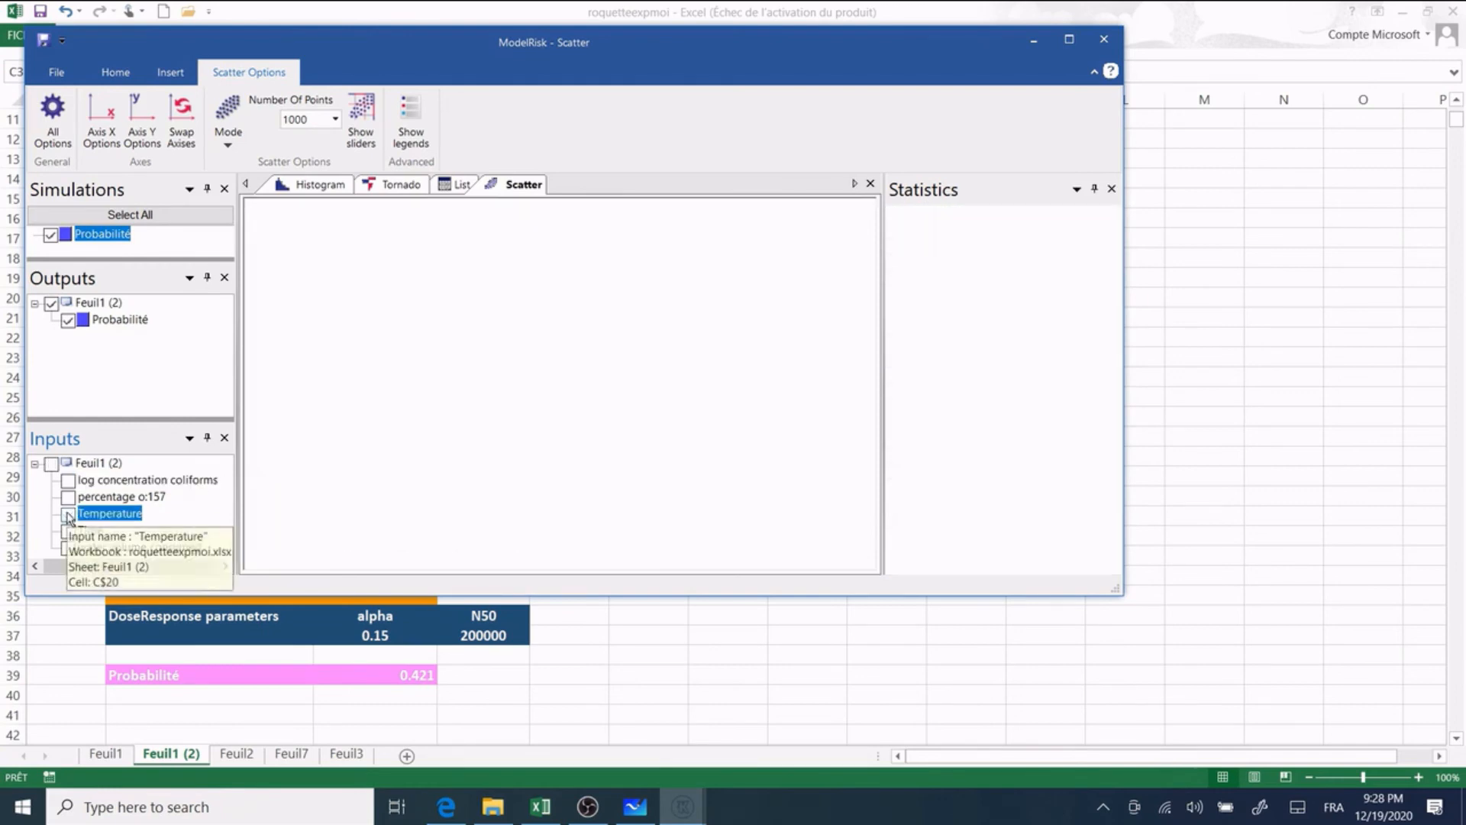
left_click(69, 530)
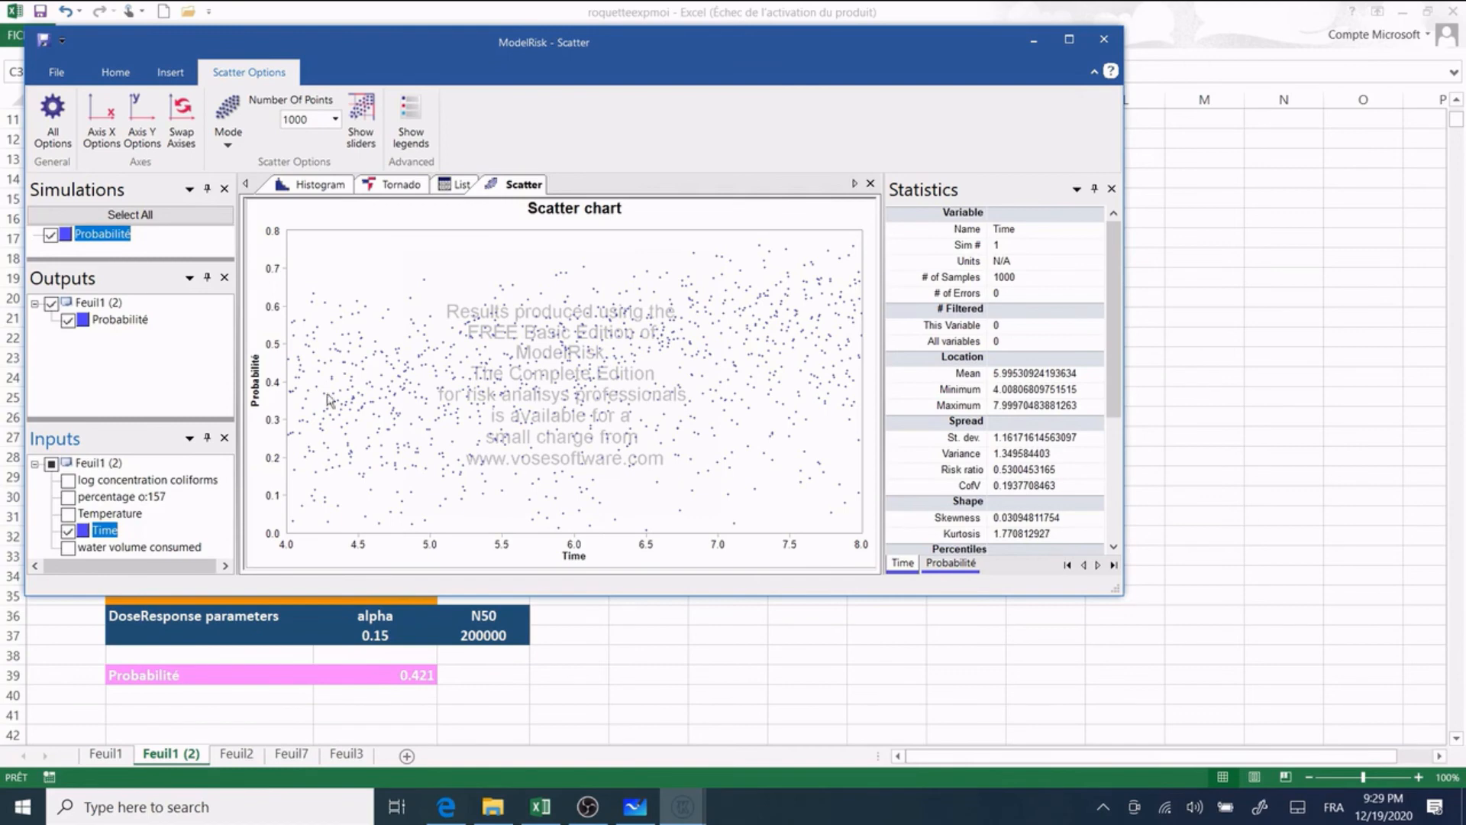
Step: Replace Time with water volume consumed in the scatter chart and examine its relationship with Probabilité
left_click(68, 547)
left_click(68, 531)
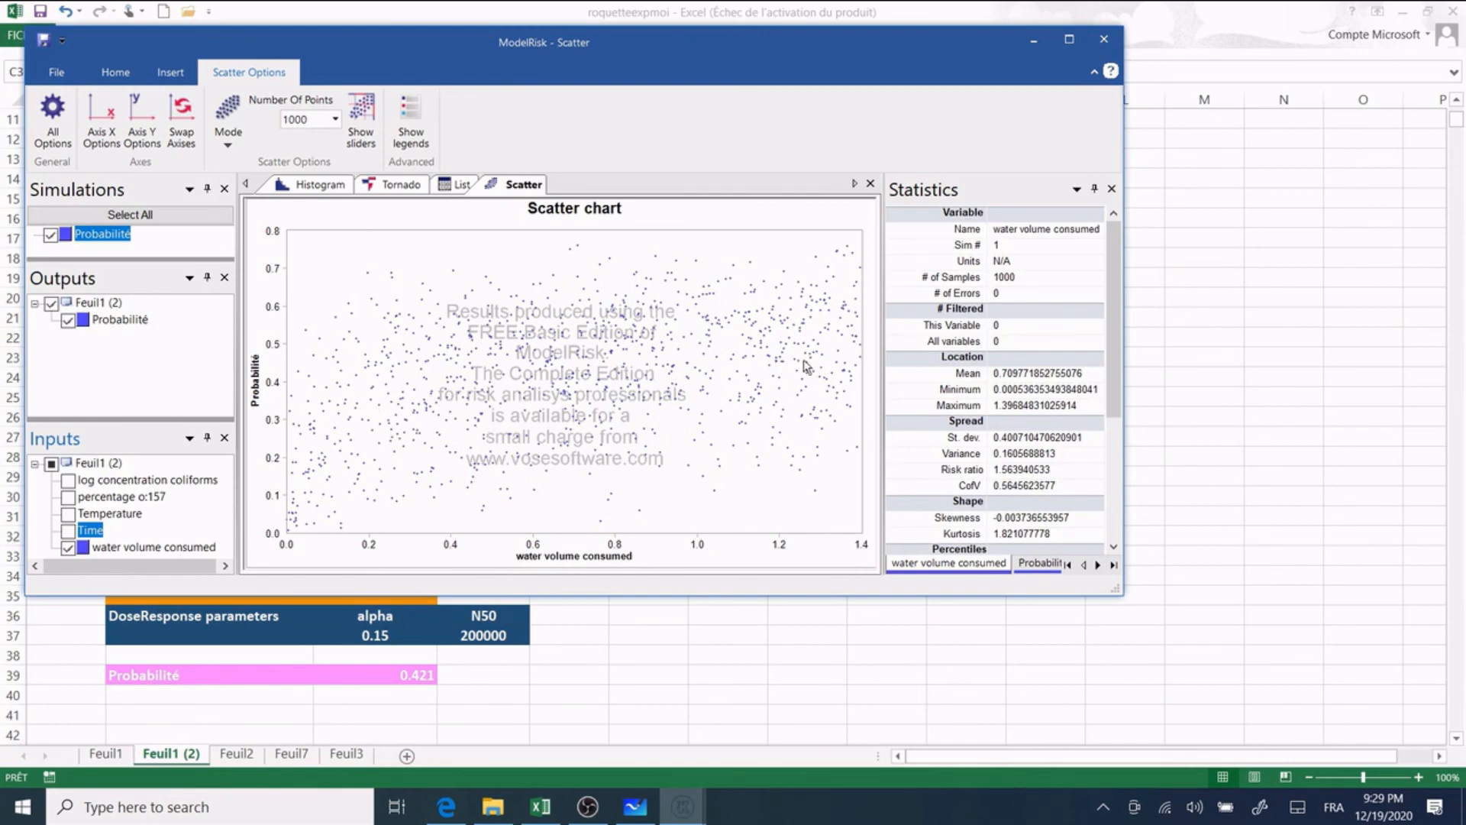
mouse_move(397, 432)
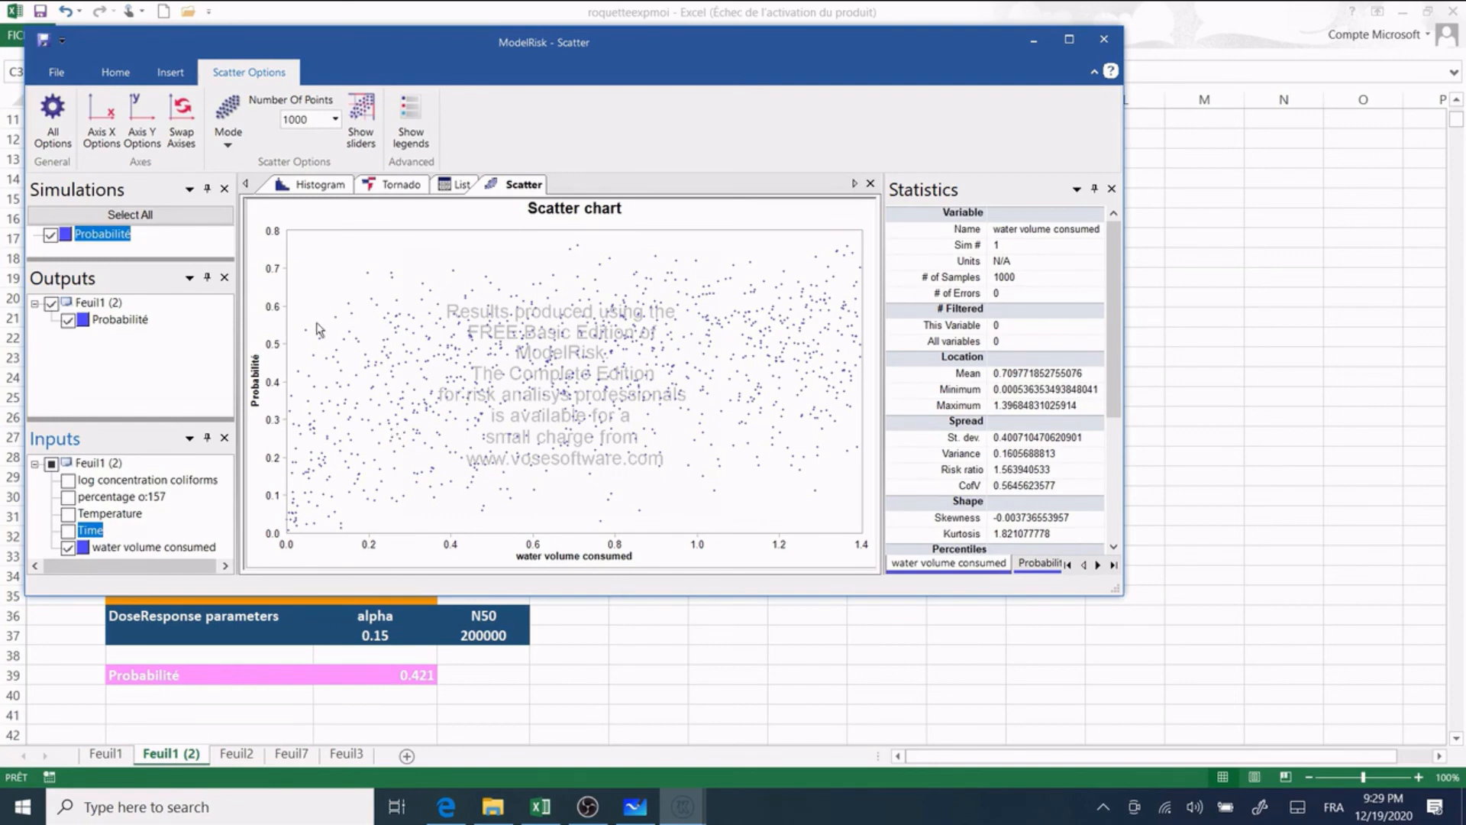
Step: Create a ModelRisk report of the created tabs in a new MS Excel workbook
left_click(174, 79)
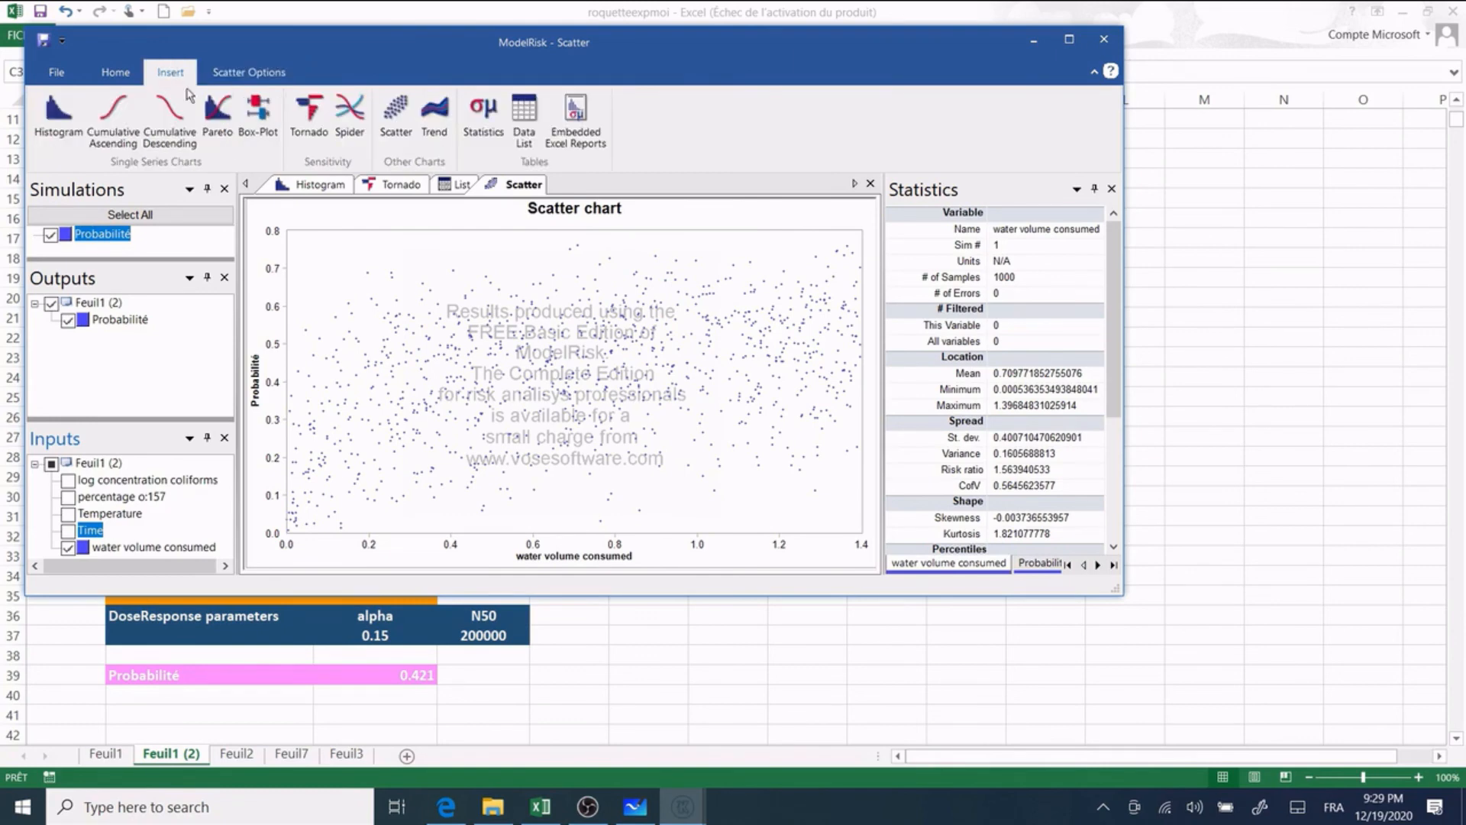
left_click(109, 73)
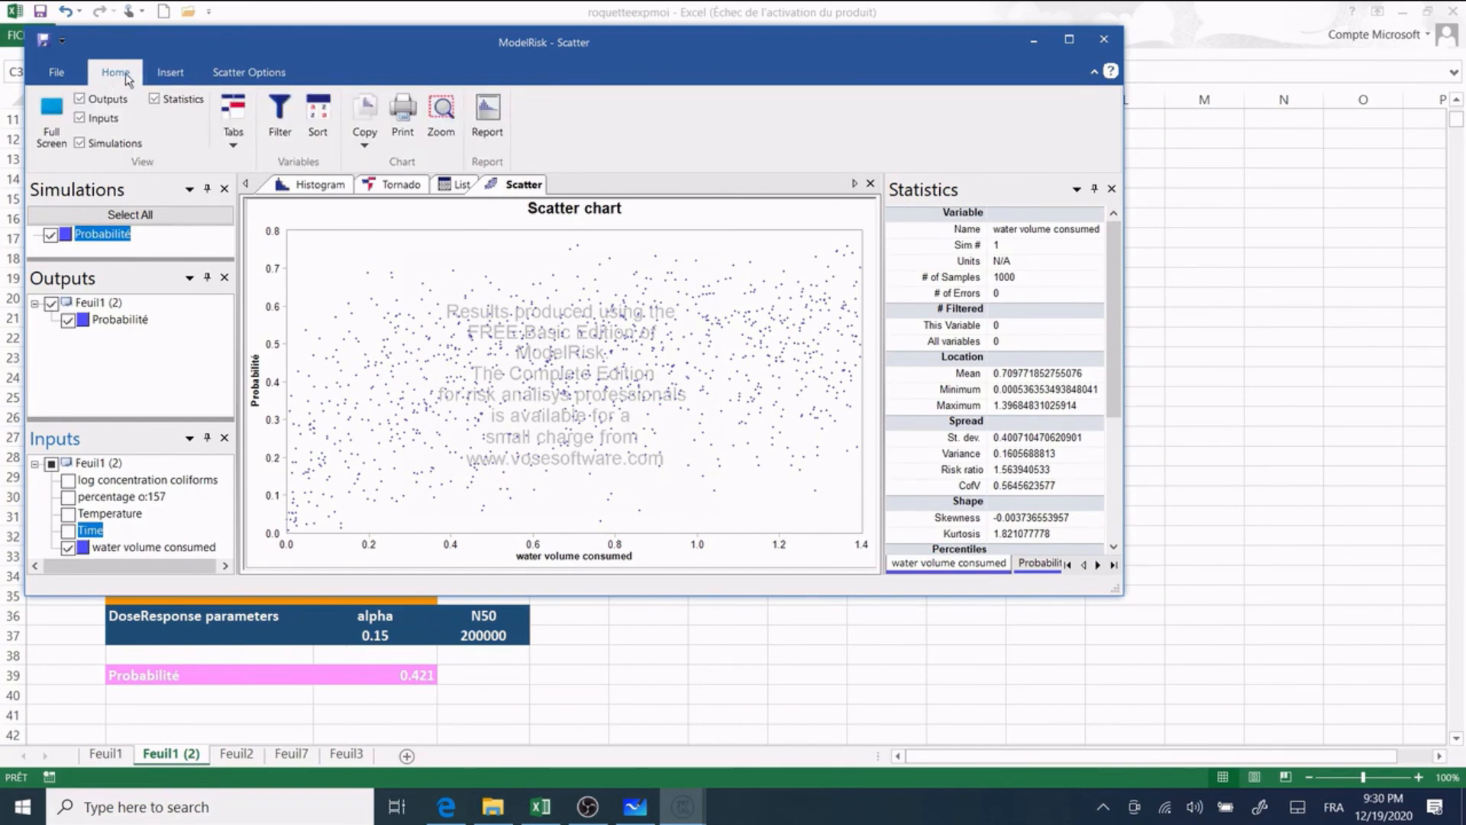
left_click(492, 128)
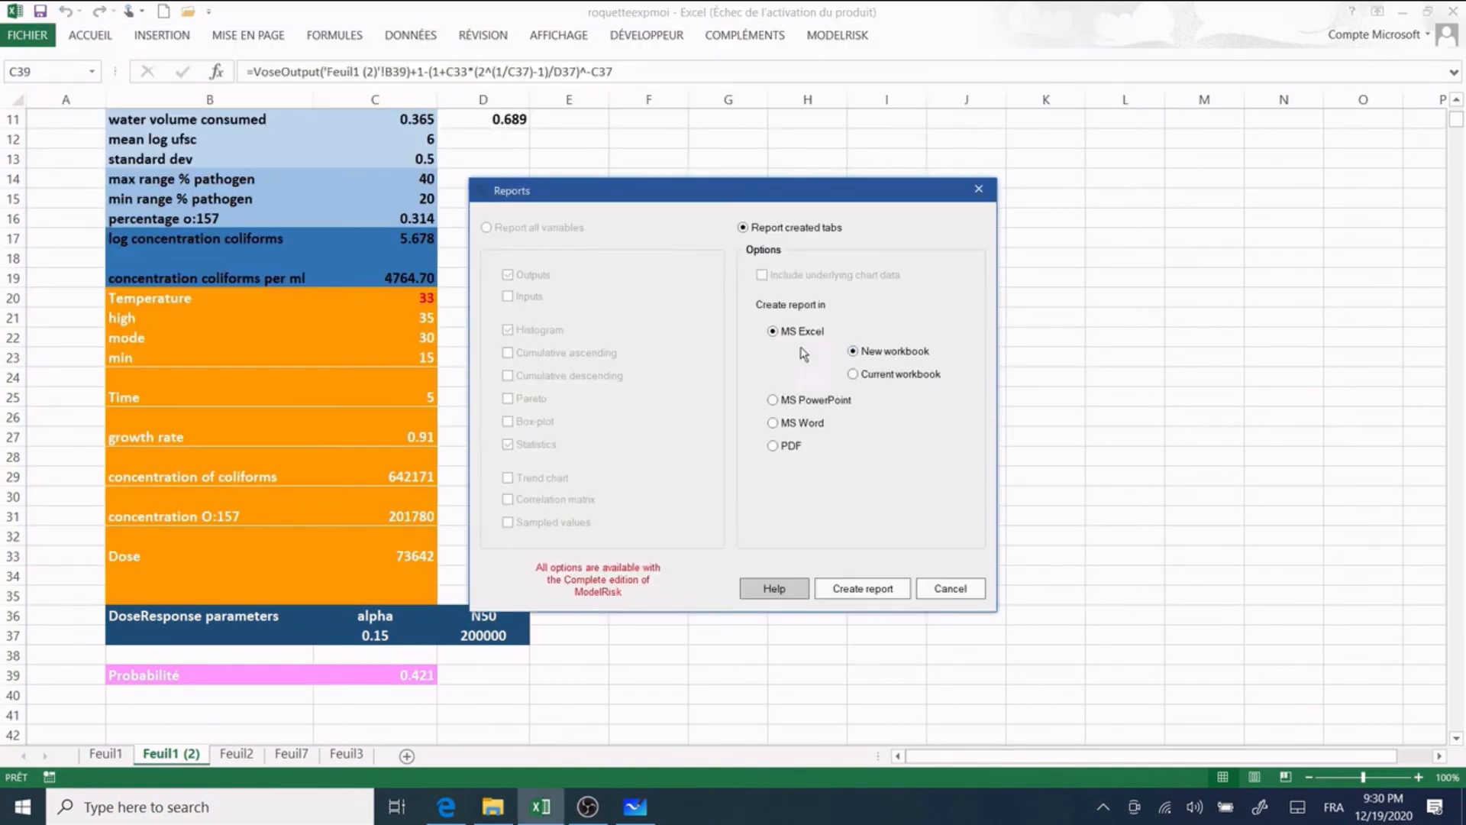
left_click(816, 404)
left_click(864, 589)
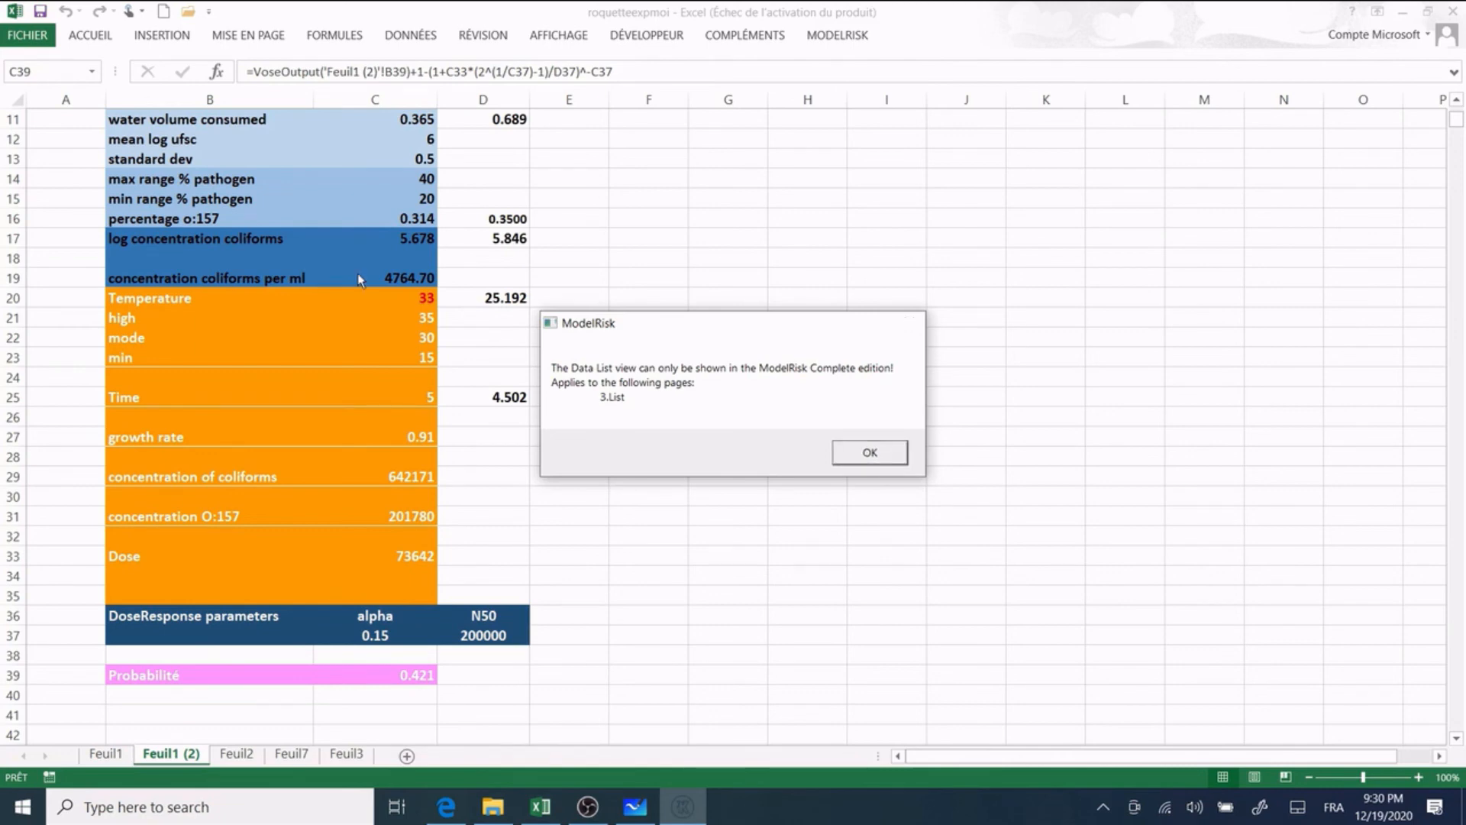
key("Return")
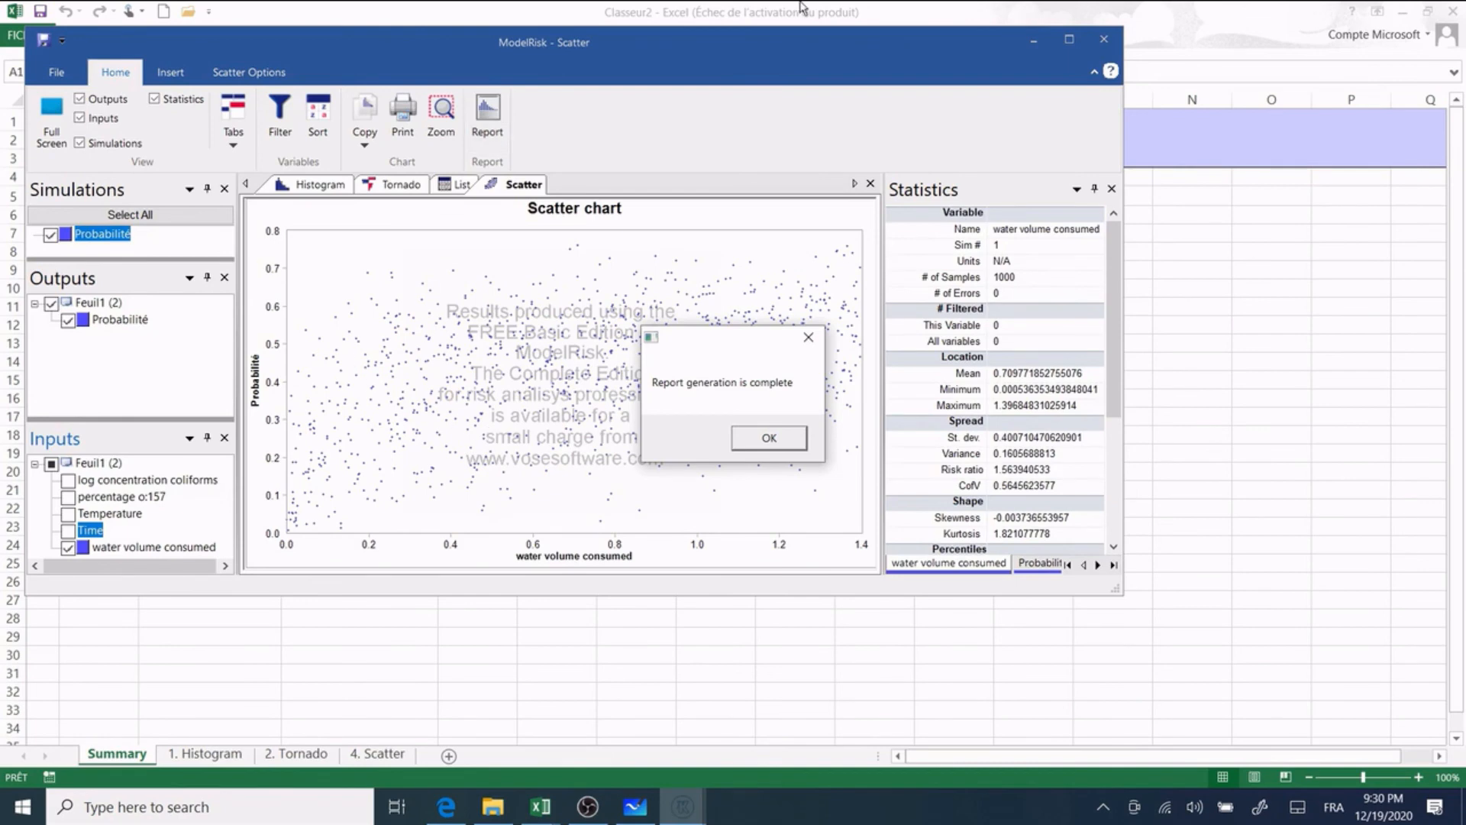
Step: Uncover the generated report workbook, dismiss the completion message, and examine the summary and the Histogram, Tornado and Scatter sheets
left_click(1029, 43)
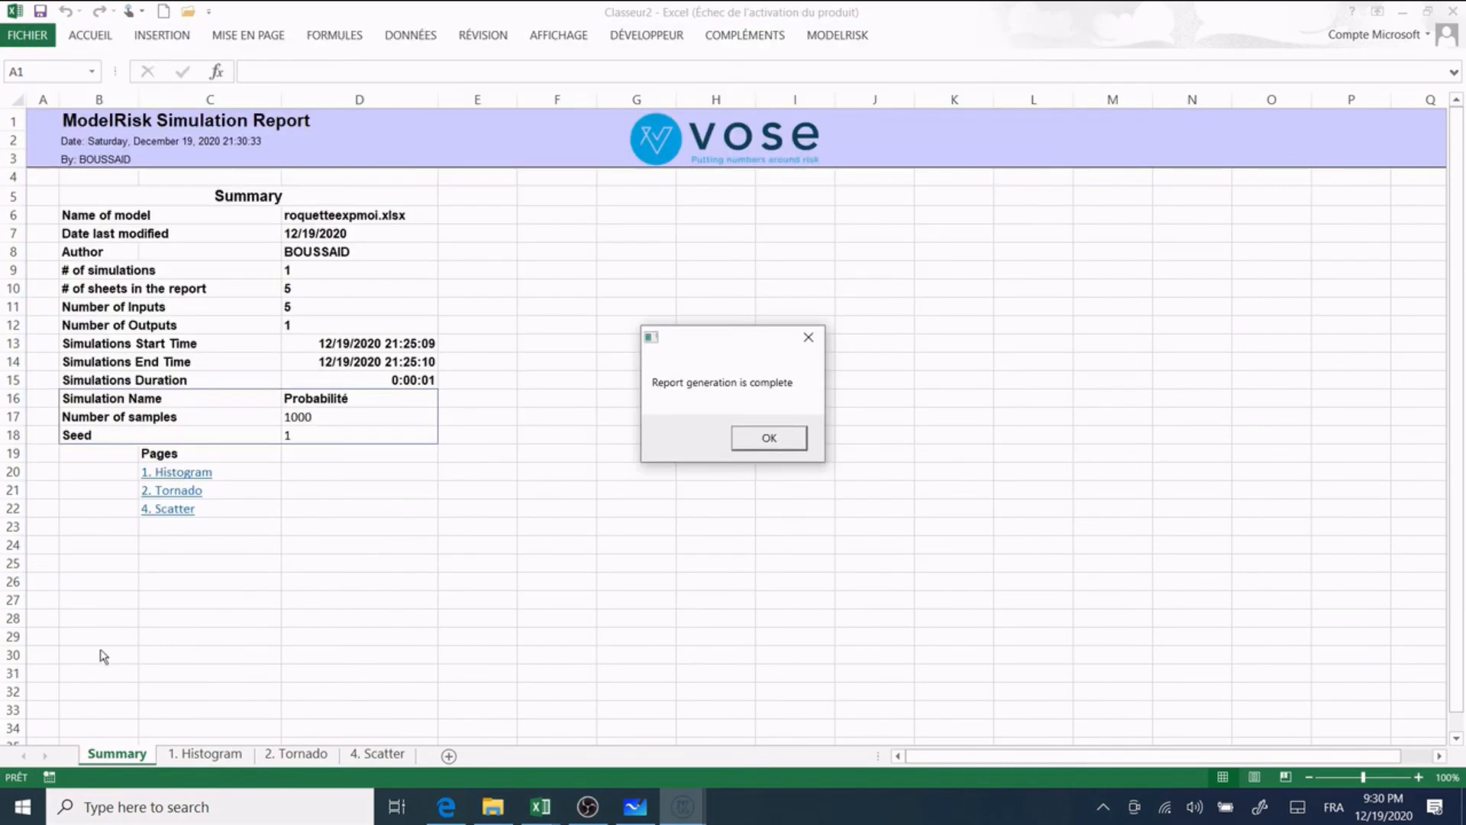
left_click(204, 752)
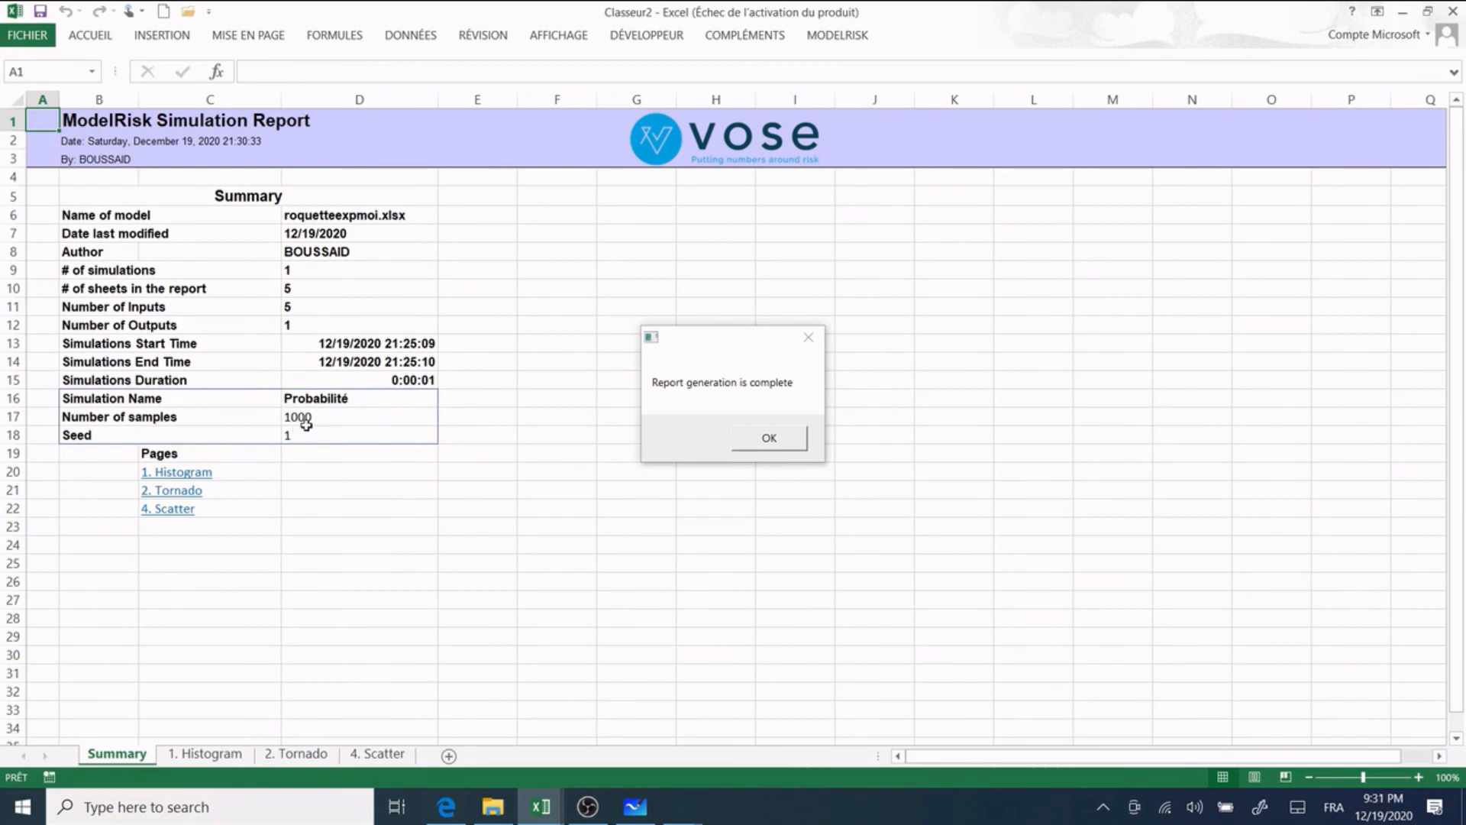
left_click(212, 743)
left_click(213, 759)
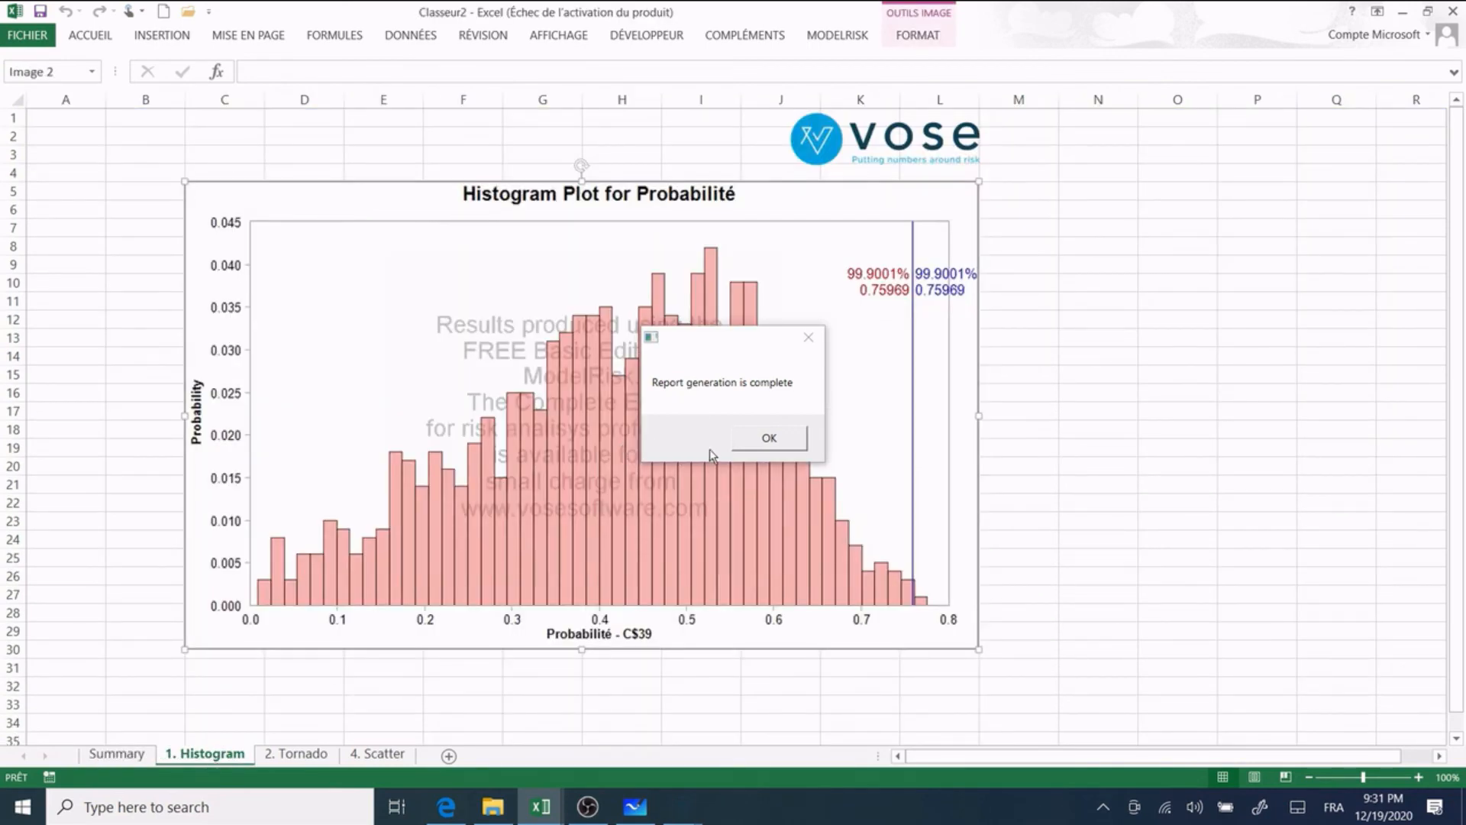
left_click(764, 440)
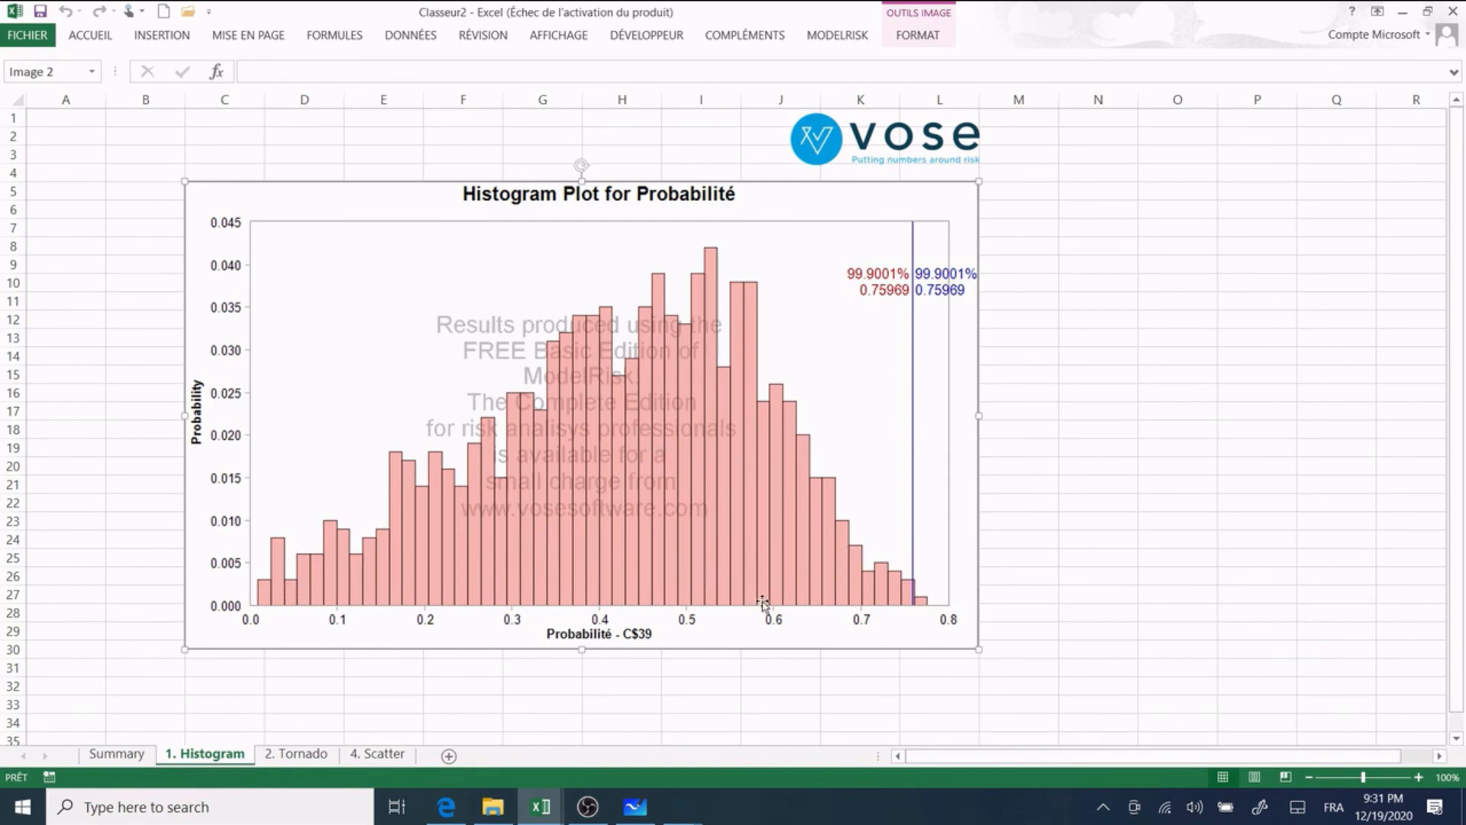
left_click(294, 754)
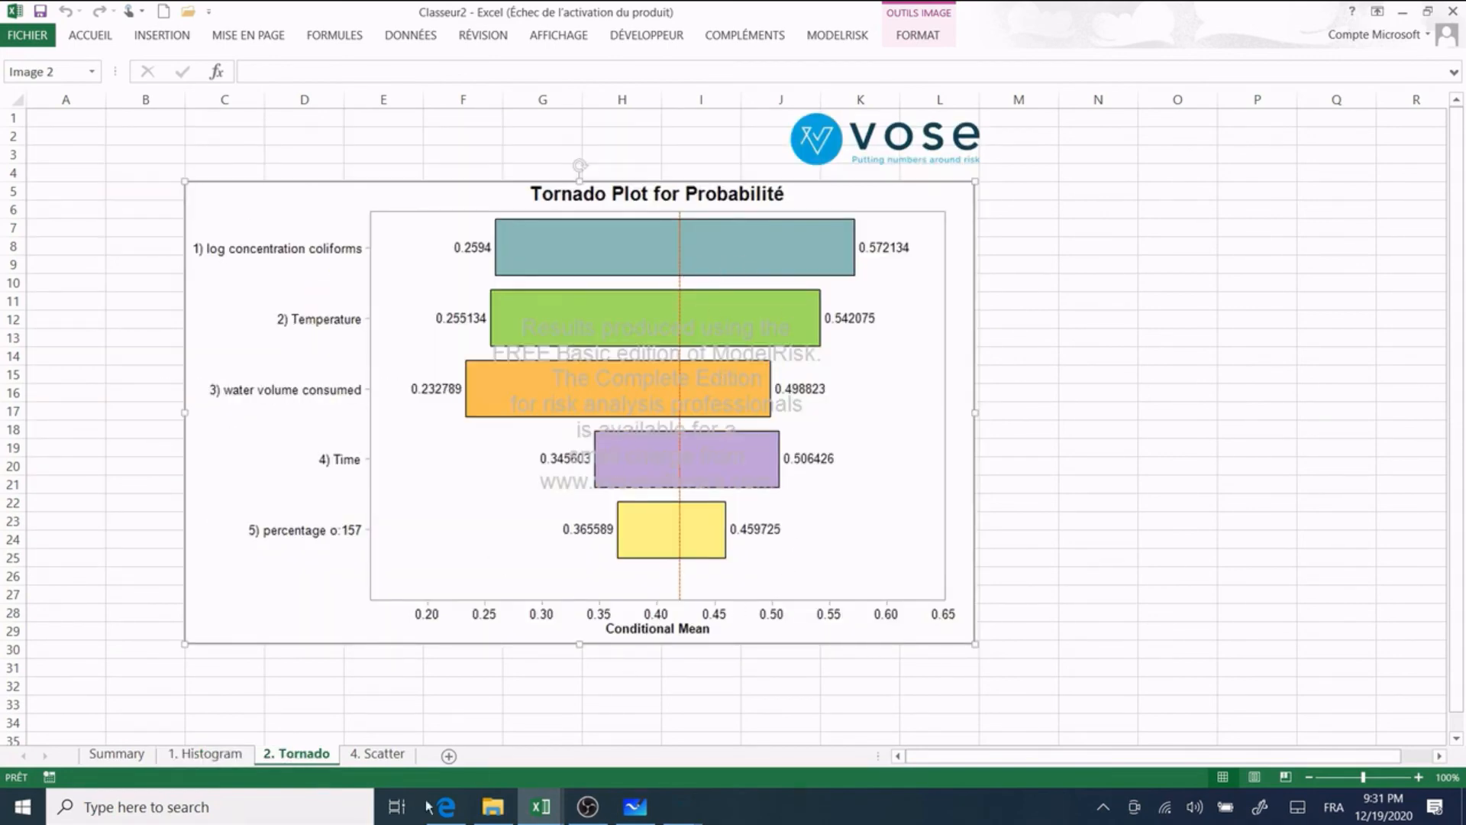
left_click(379, 755)
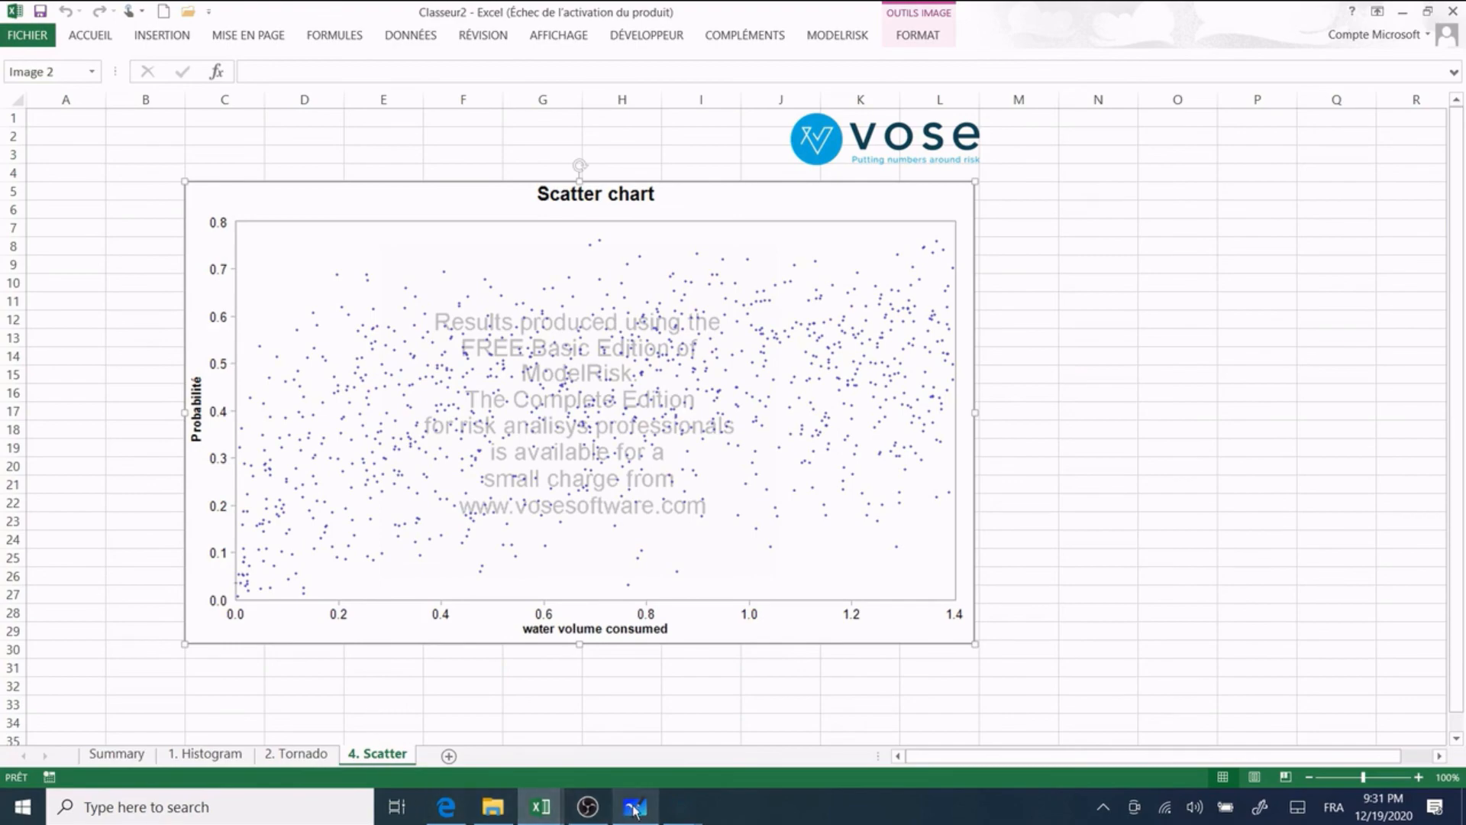
Step: Return to the ModelRisk scatter results and plot Probabilité against log concentration coliforms instead of water volume consumed
mouse_move(678, 809)
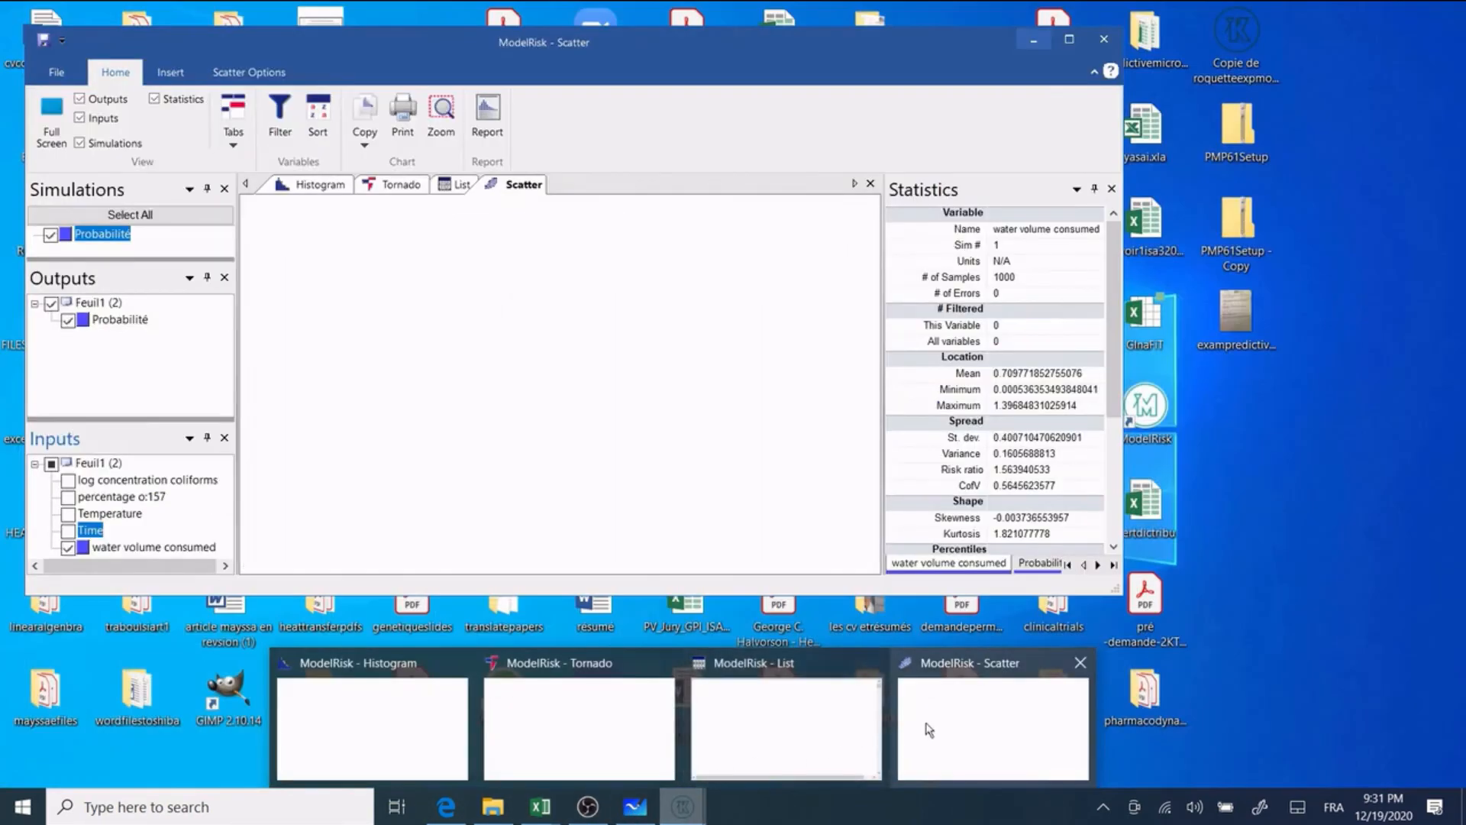
left_click(935, 727)
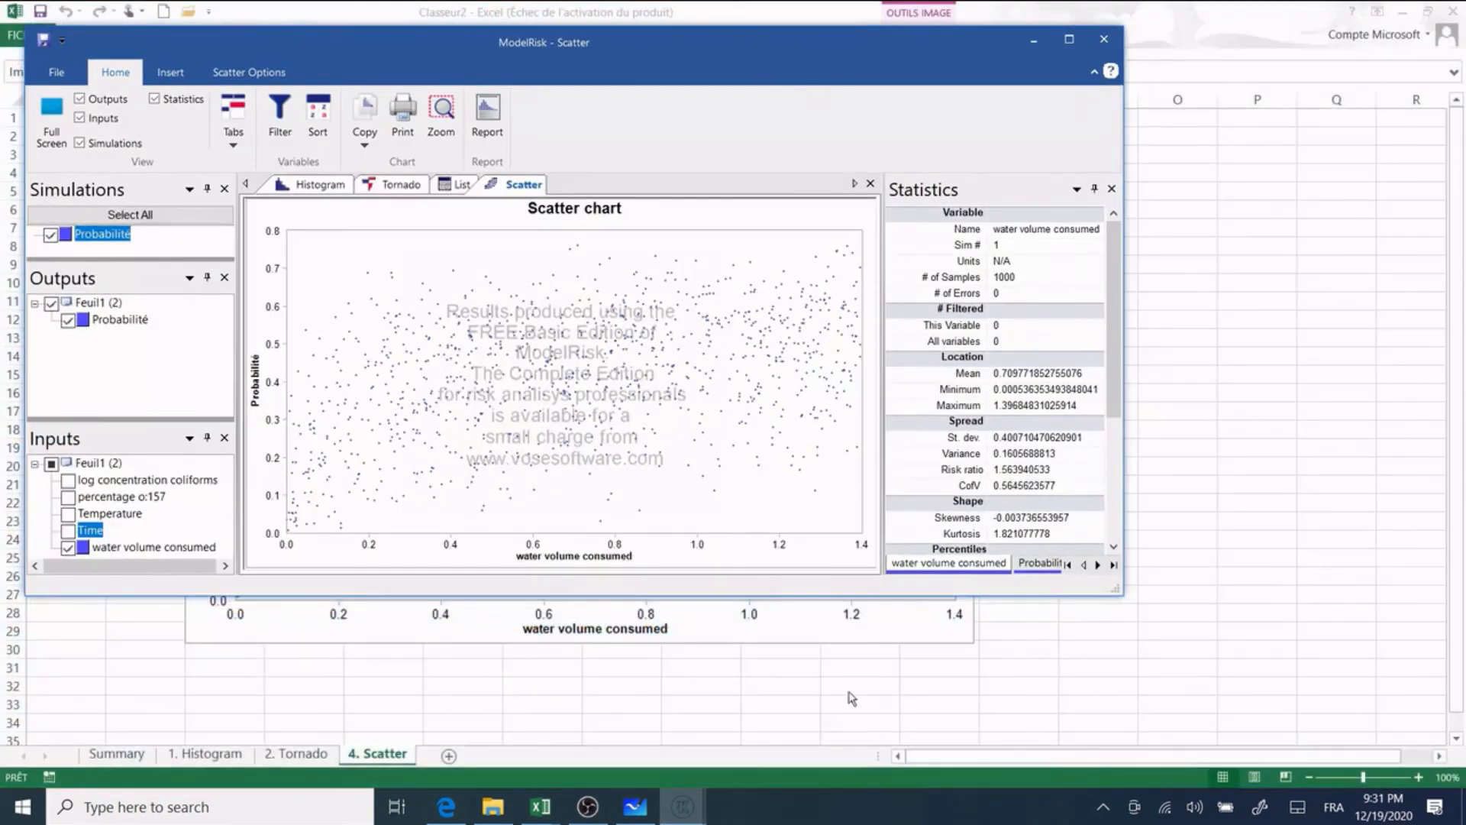
left_click(68, 479)
left_click(68, 548)
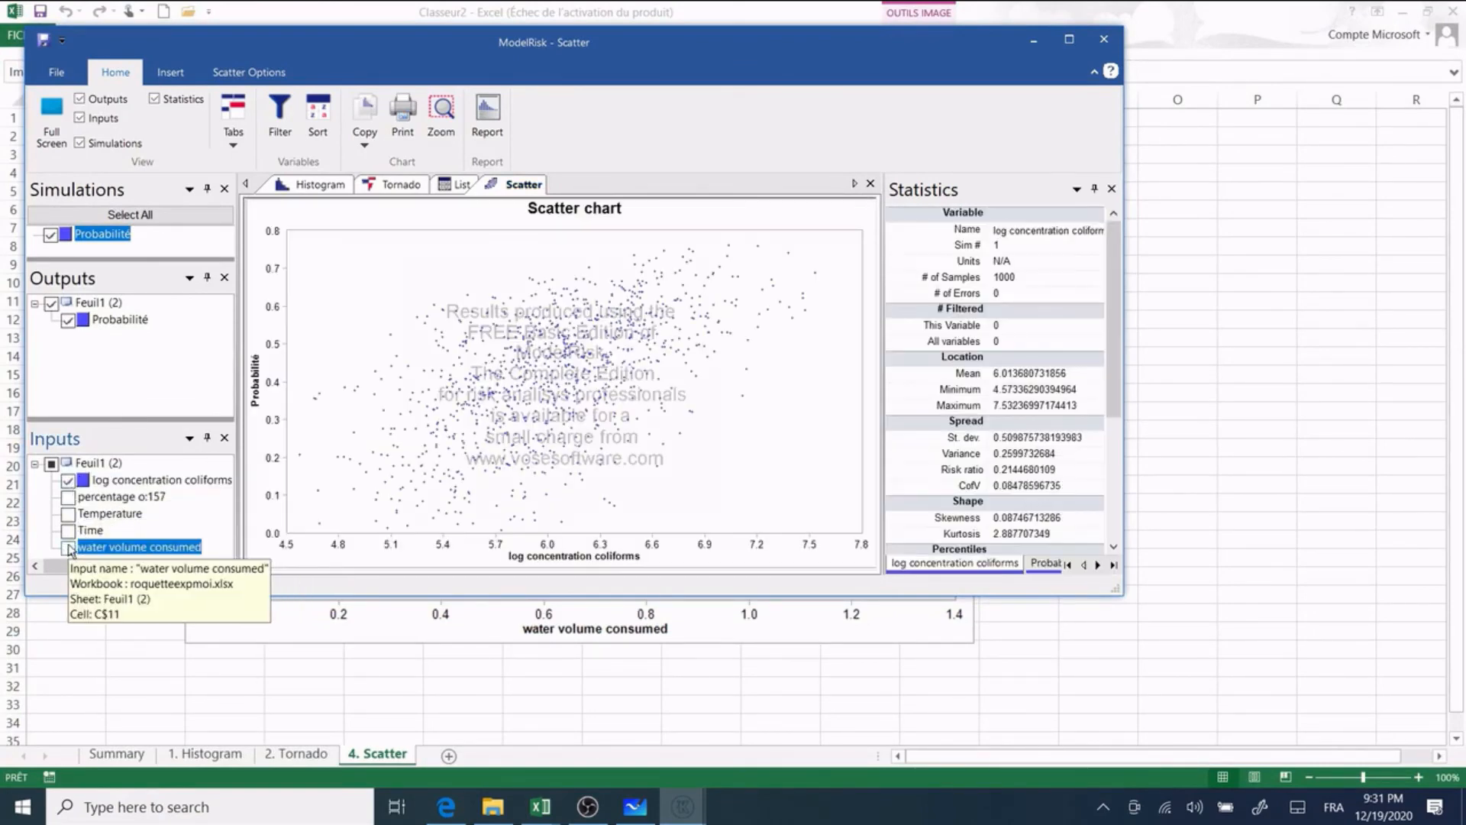